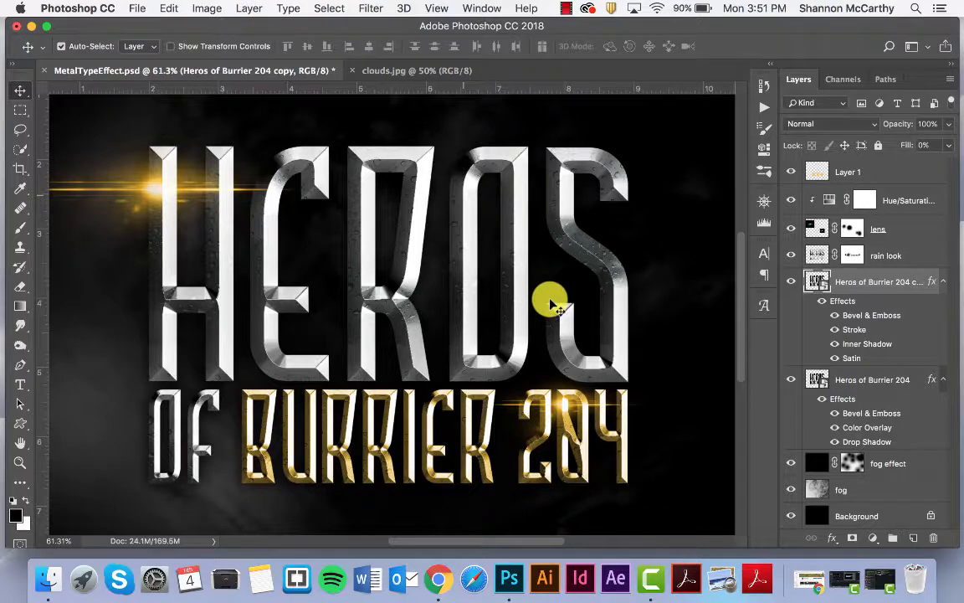
scroll(550, 303, up, 5)
scroll(550, 303, down, 3)
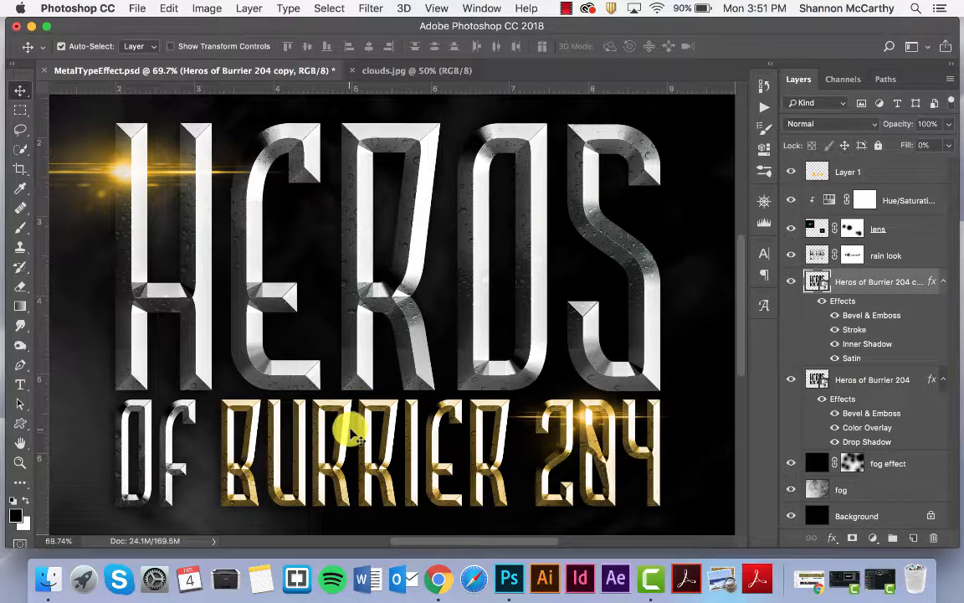
key(super+0)
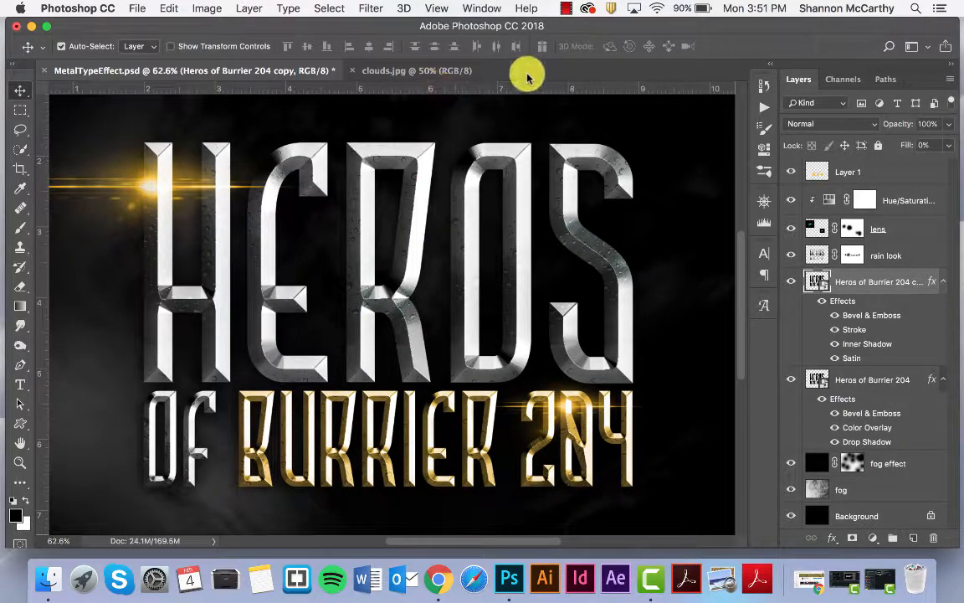
- Create a new 11 x 8.5 inch landscape document at 300 pixels/inch in CMYK Color with black background contents
key(super+n)
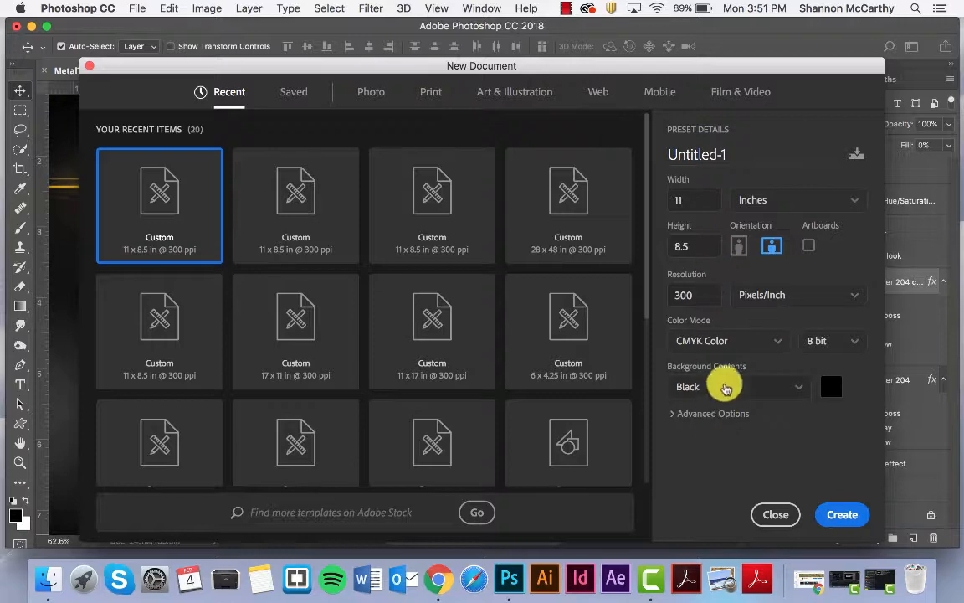
click(734, 385)
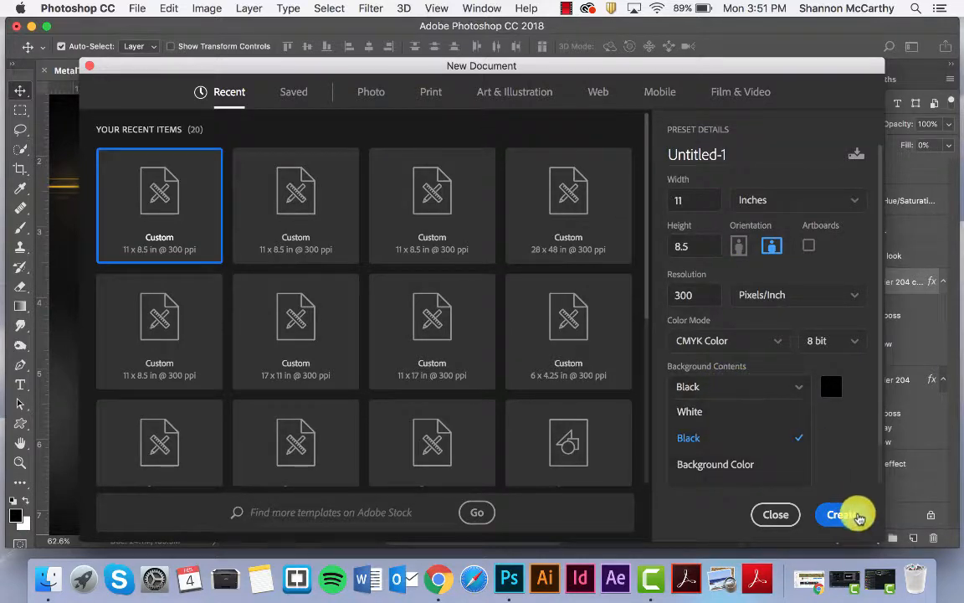
click(854, 513)
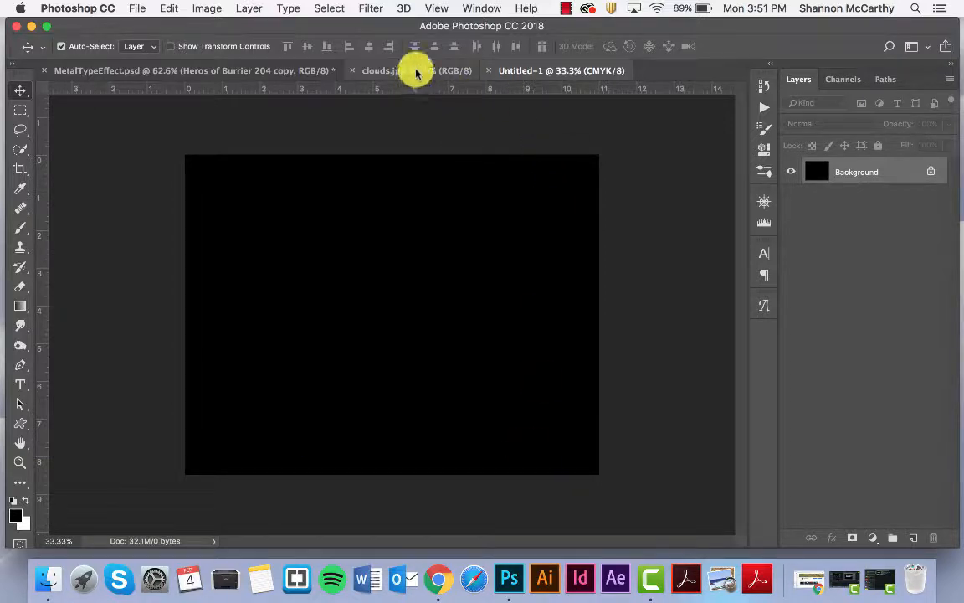
- Copy the sky image from clouds.jpg into the new black document as a layer
click(268, 70)
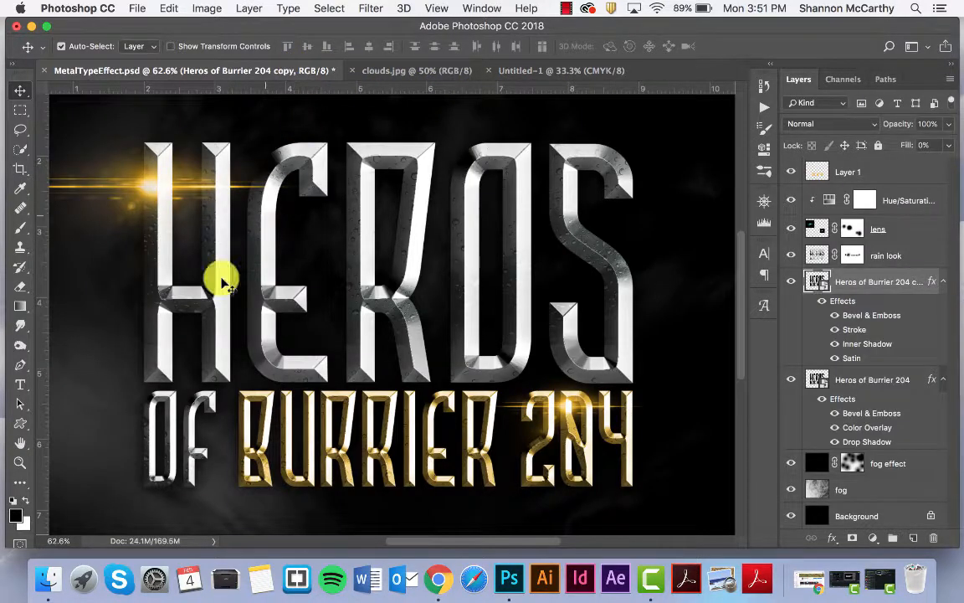
click(383, 71)
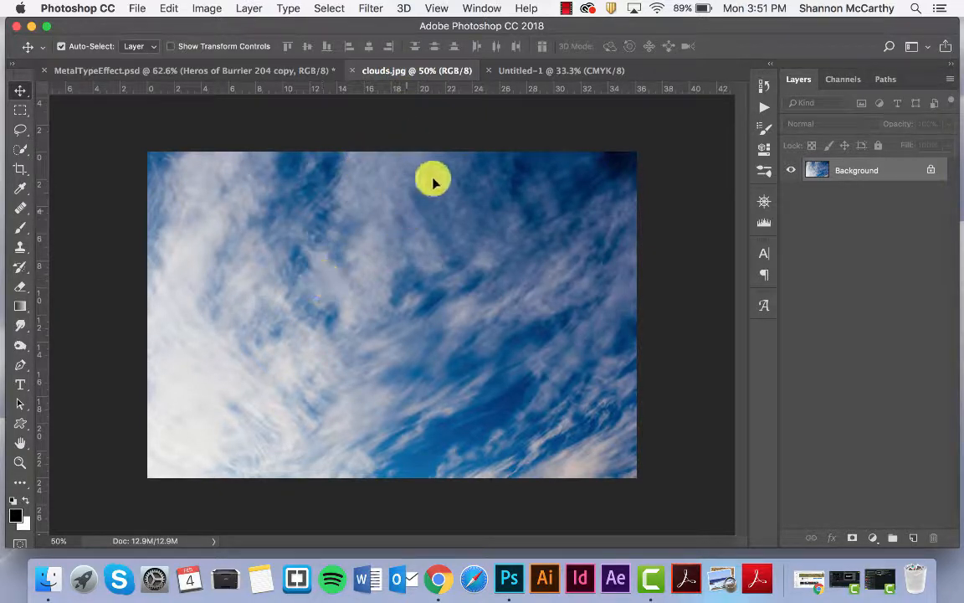
click(529, 70)
drag(459, 259, 346, 291)
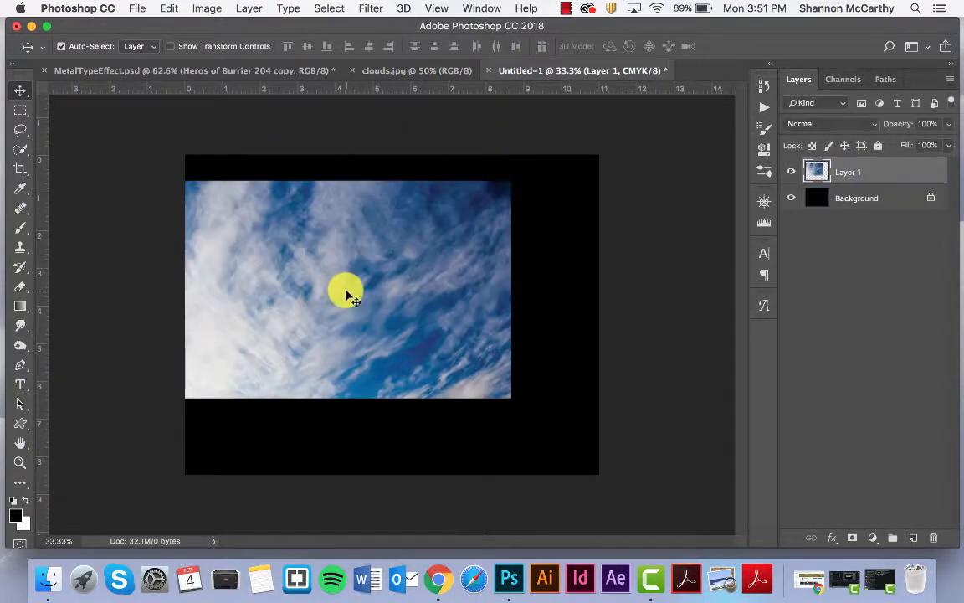
- Enlarge and reposition the clouds layer so it covers the whole canvas
key(super+t)
drag(512, 398, 716, 534)
drag(513, 372, 446, 321)
key(Return)
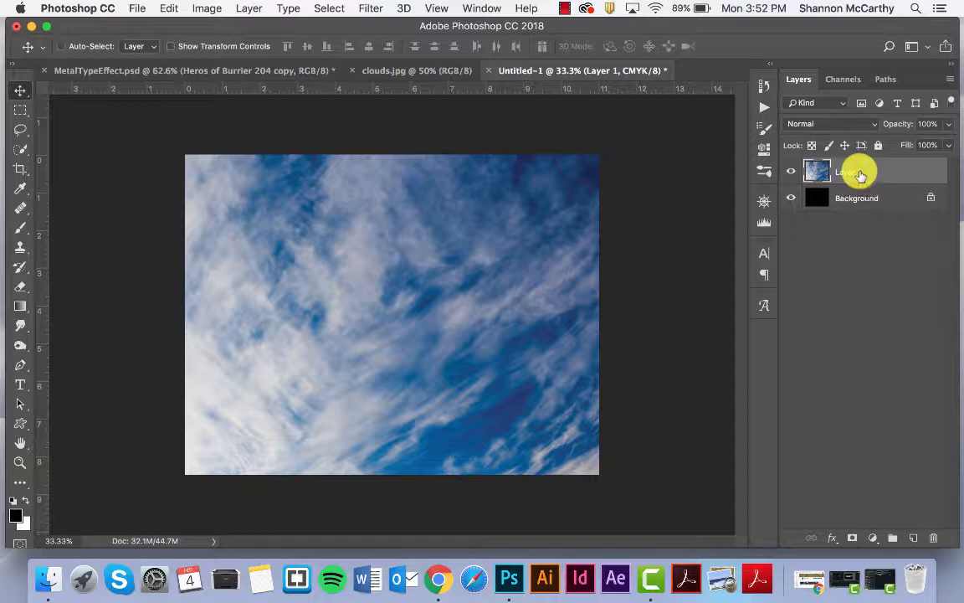
- Desaturate the clouds layer and blend it in Linear Light mode at a strongly reduced opacity
key(super+shift+u)
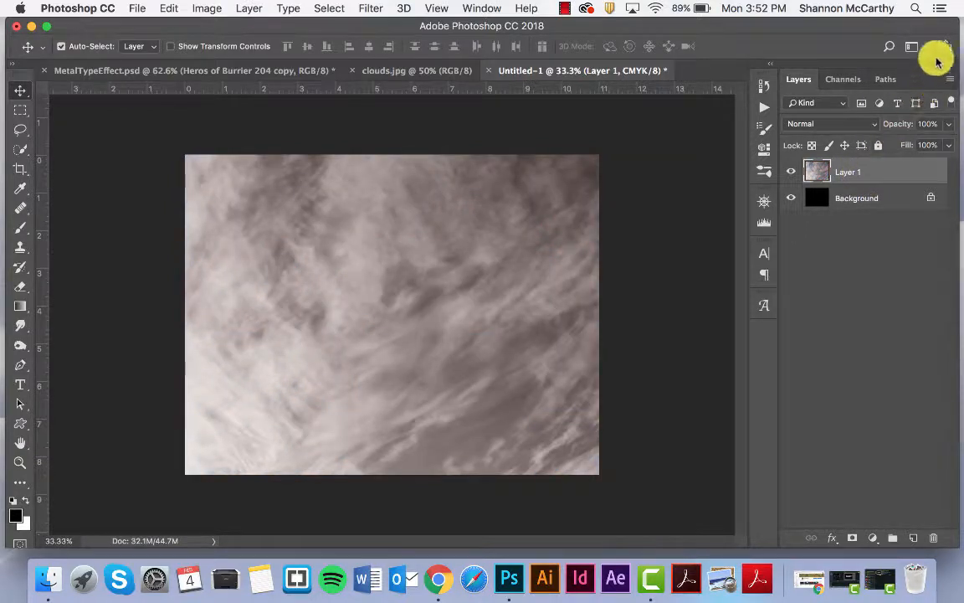
click(841, 125)
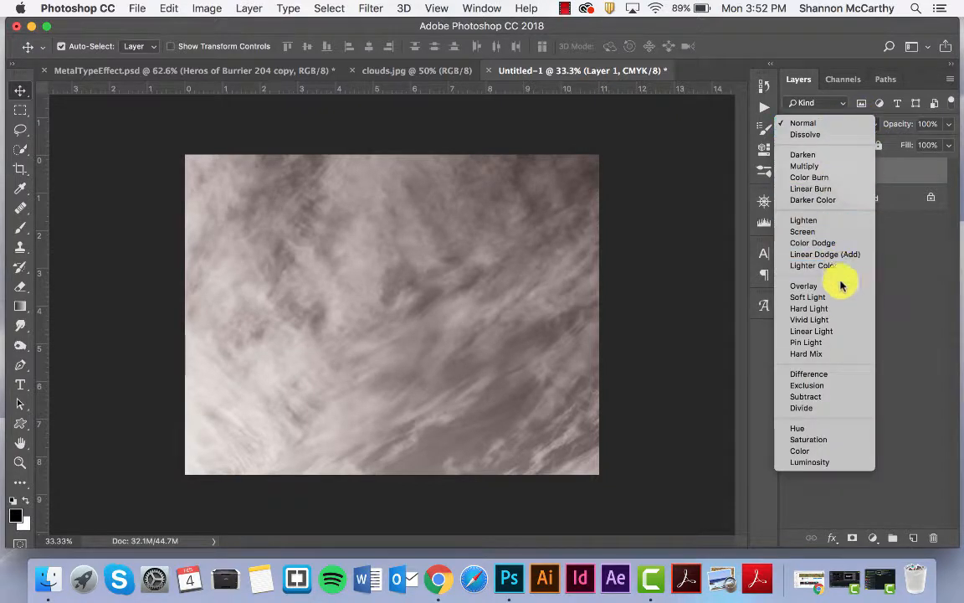
click(834, 335)
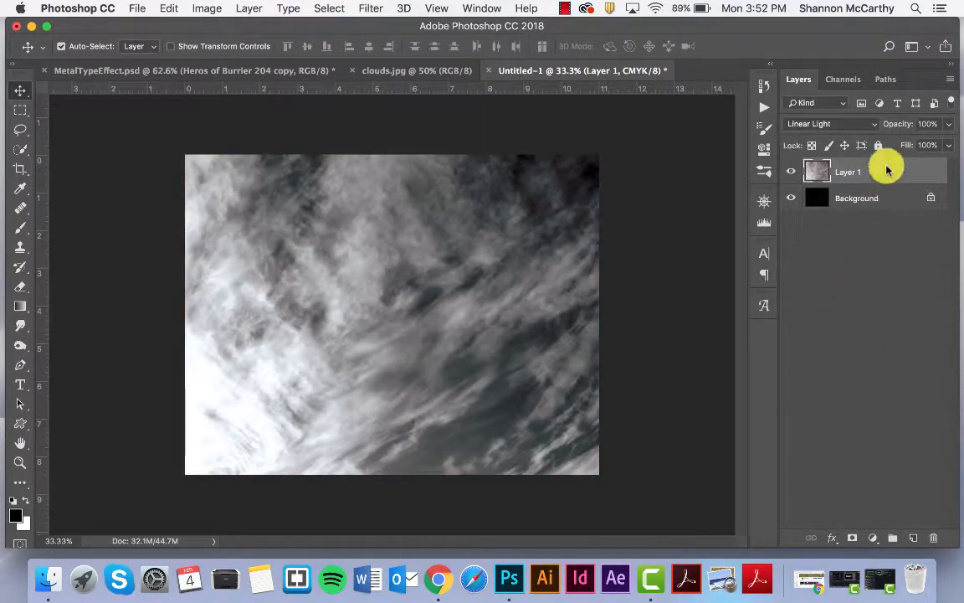
drag(949, 125, 899, 144)
- Add a new layer filled with black above the clouds and give it a layer mask
click(911, 538)
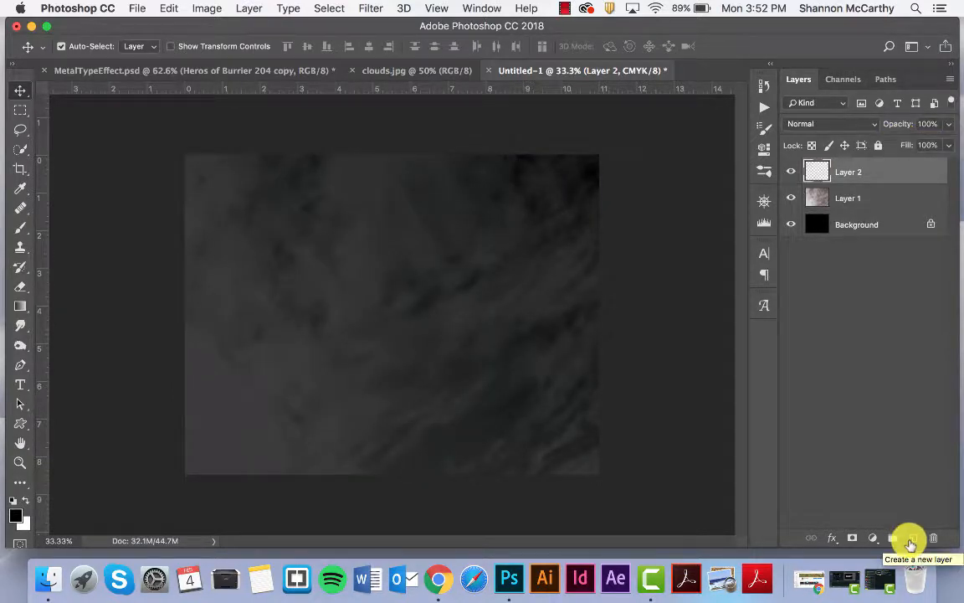
key(alt+BackSpace)
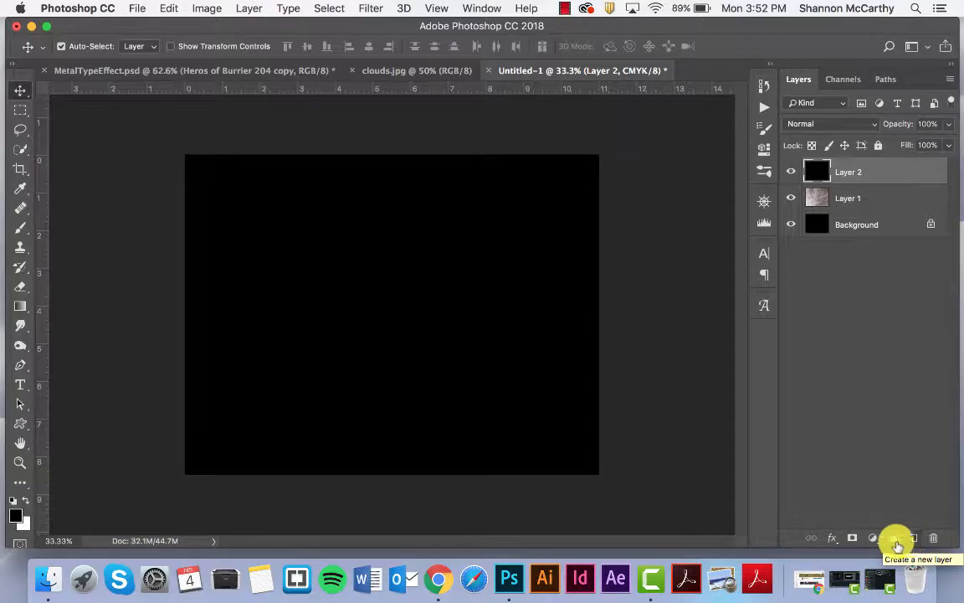
click(851, 538)
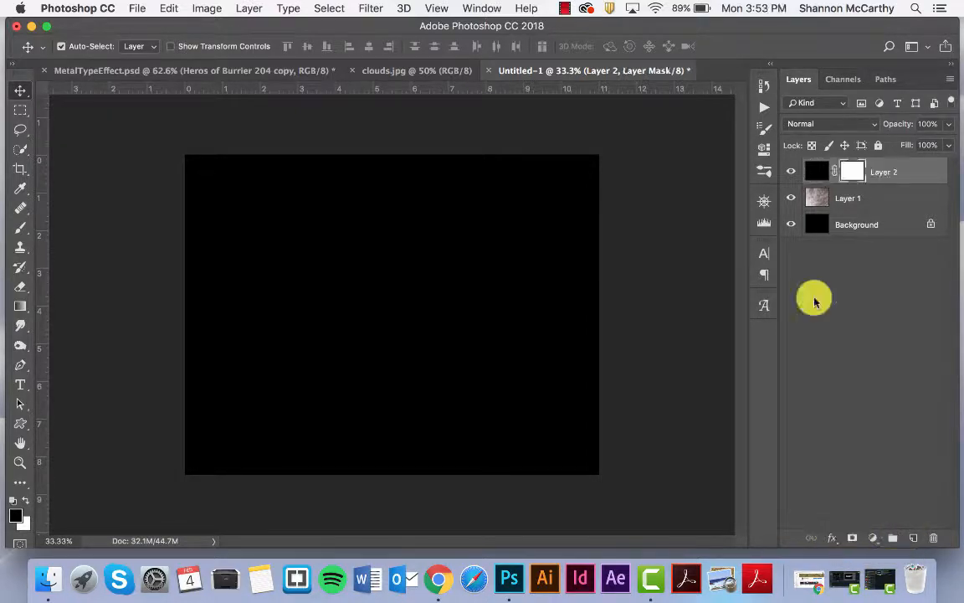
- Paint the black layer's mask with a soft black 1200 px brush to reveal scattered patches of fog
key(b)
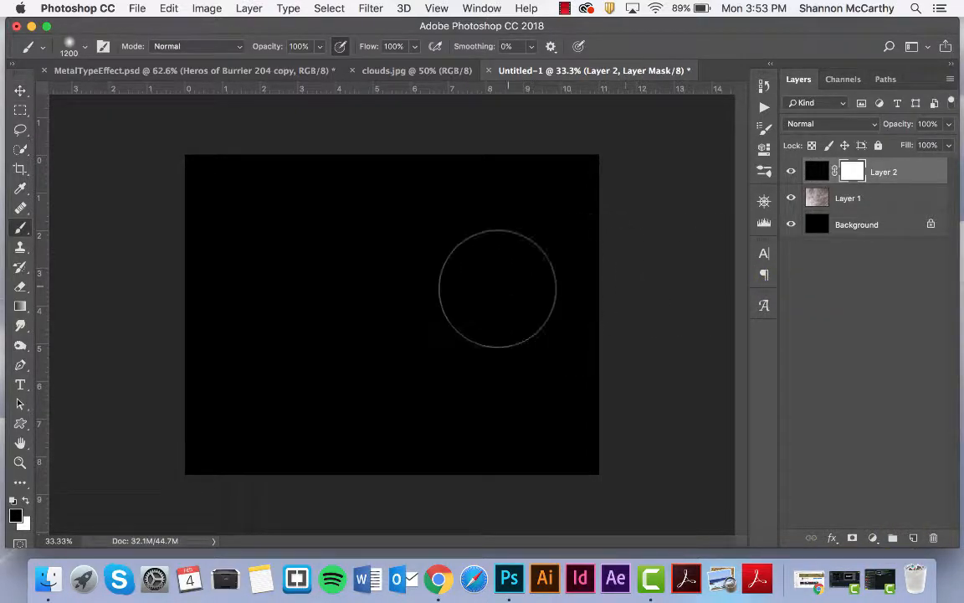
mouse_move(269, 426)
mouse_down()
mouse_move(208, 387)
mouse_move(209, 376)
mouse_move(277, 435)
mouse_move(217, 440)
mouse_move(327, 478)
mouse_up()
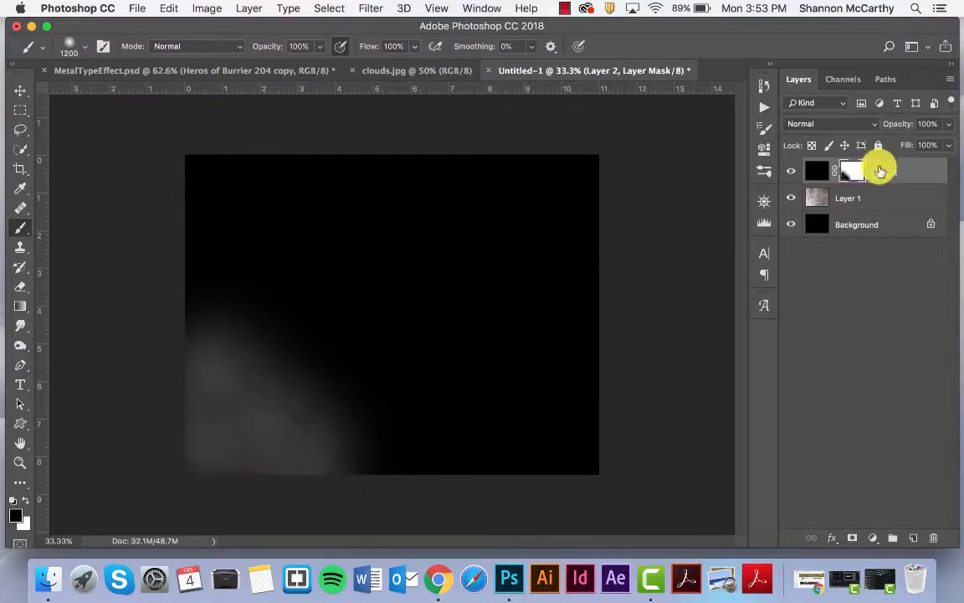
click(585, 176)
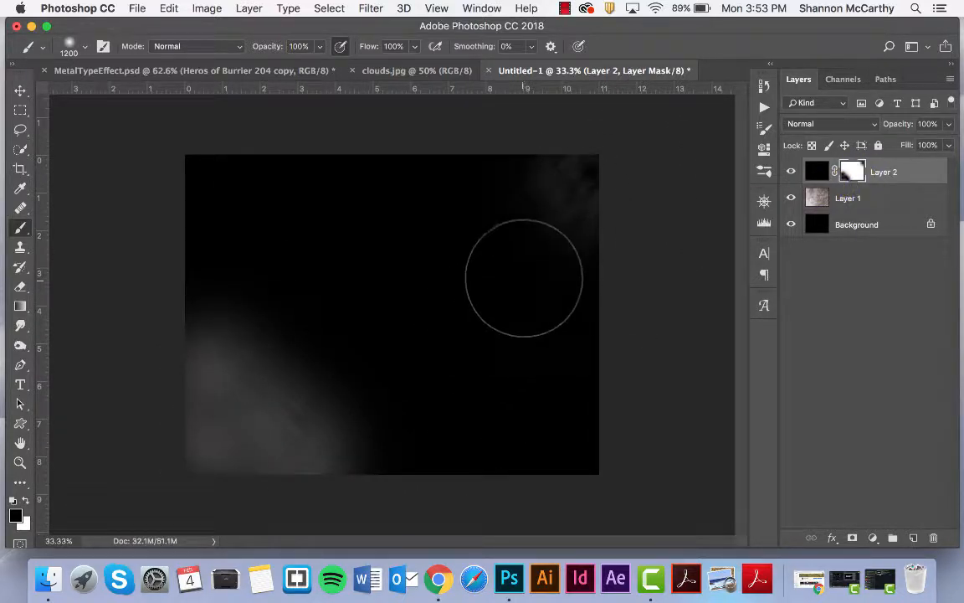
click(540, 269)
mouse_move(466, 419)
mouse_down()
mouse_move(376, 446)
mouse_move(519, 475)
mouse_up()
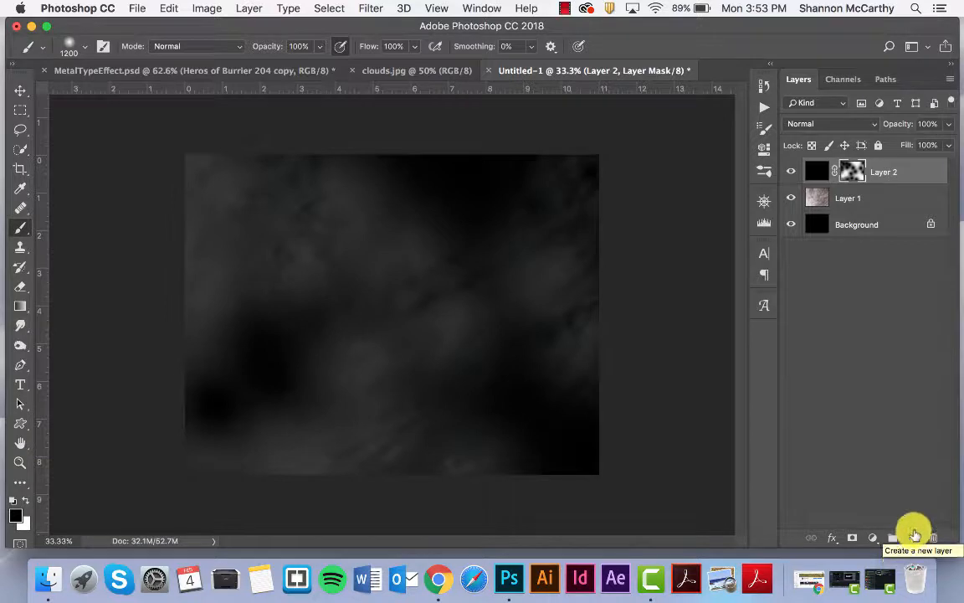
- Add the white title "HERos of Burrier 204" in Highstories 2, scale it to about 124% and centre it on the canvas
click(21, 385)
click(240, 283)
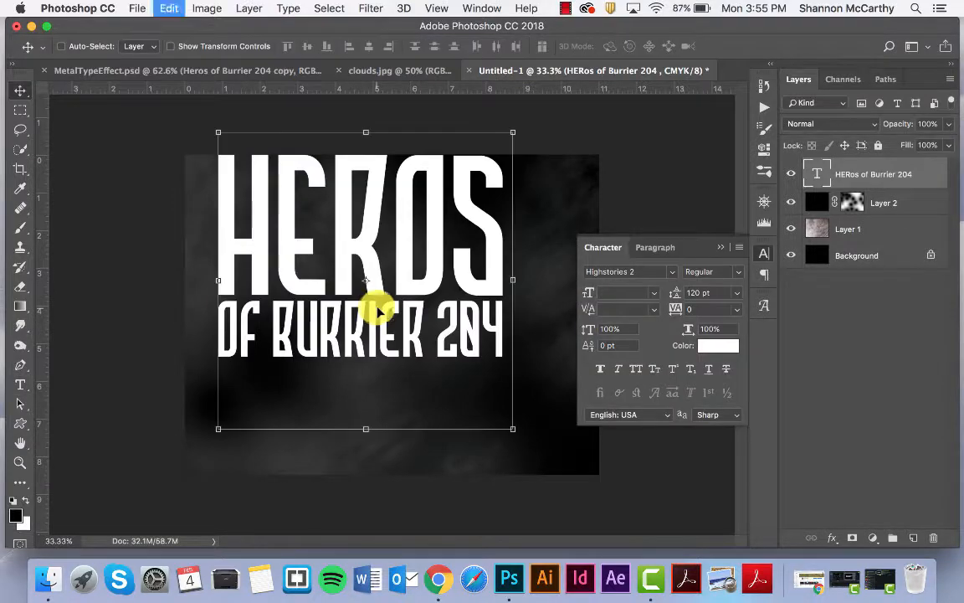
key(ctrl+t)
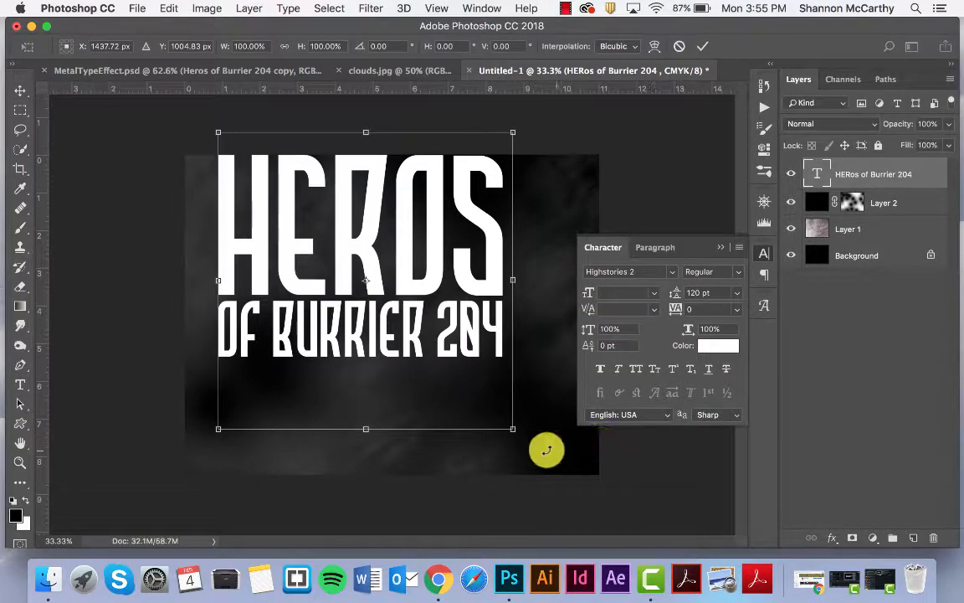
drag(513, 430, 559, 479)
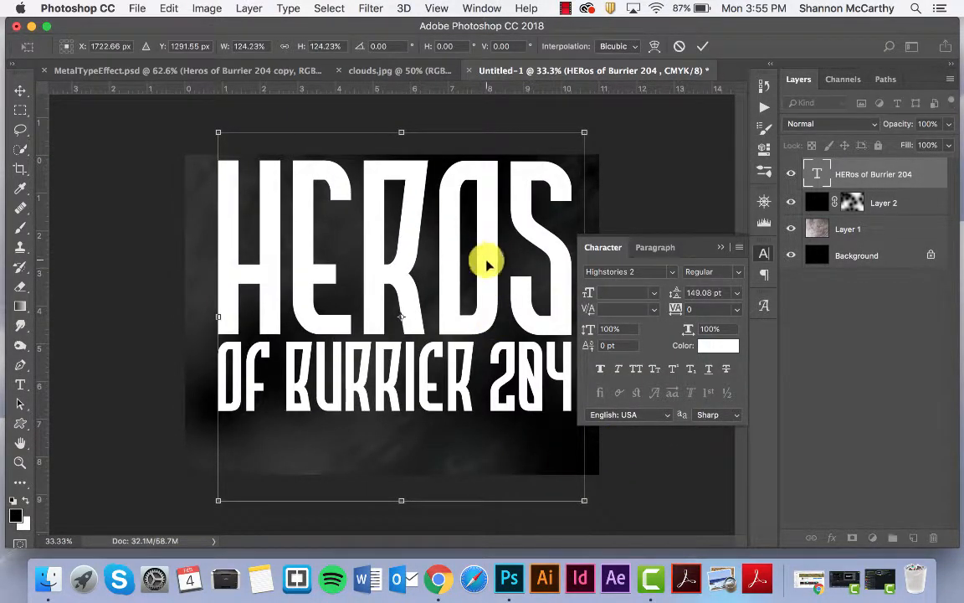
drag(487, 264, 475, 295)
key(Return)
- Convert the title text layer to a smart object and duplicate it
right_click(929, 174)
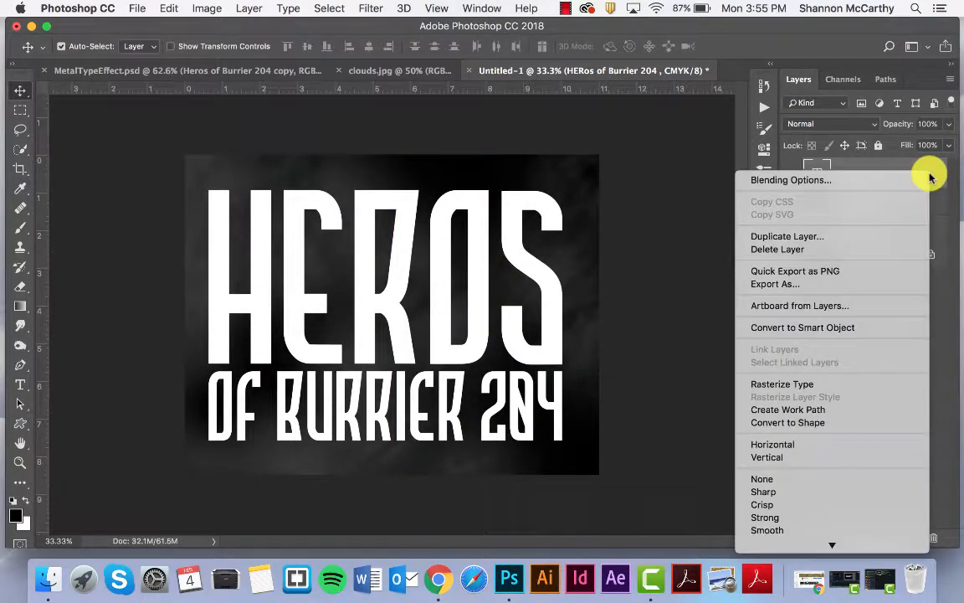
click(820, 327)
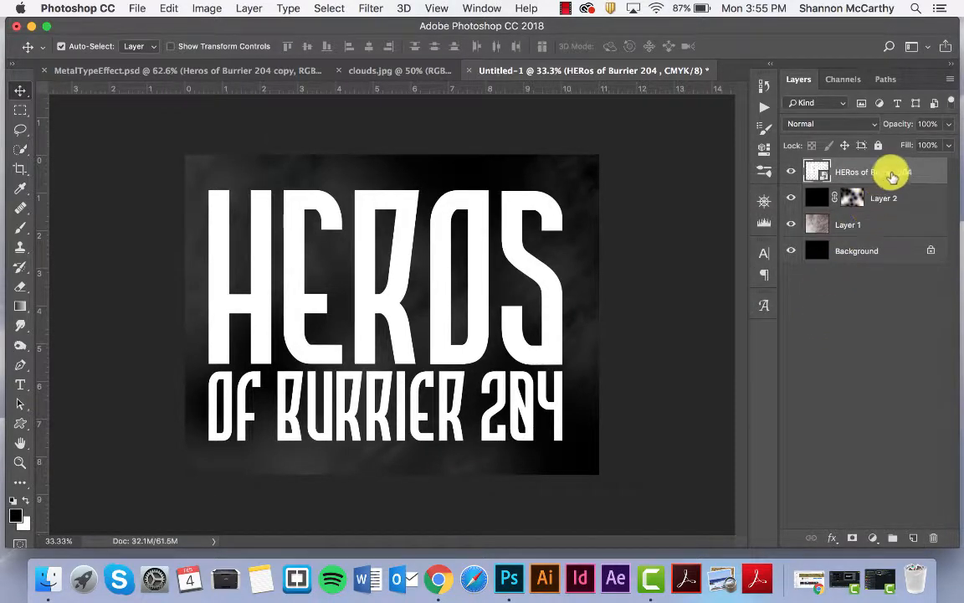
key(super+j)
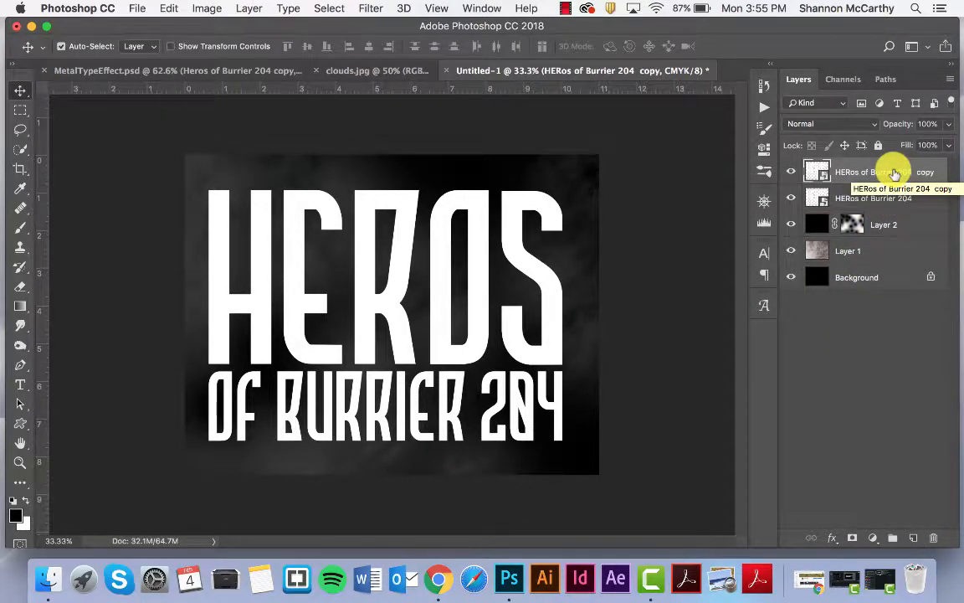
- Set the fill of the duplicated title layer to 0%
click(949, 145)
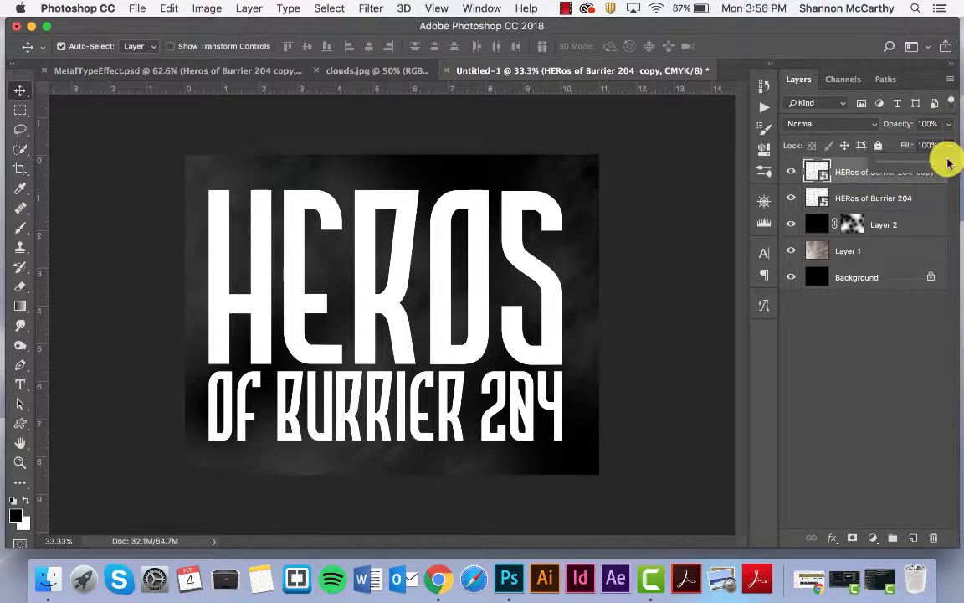
drag(943, 157, 859, 171)
click(854, 199)
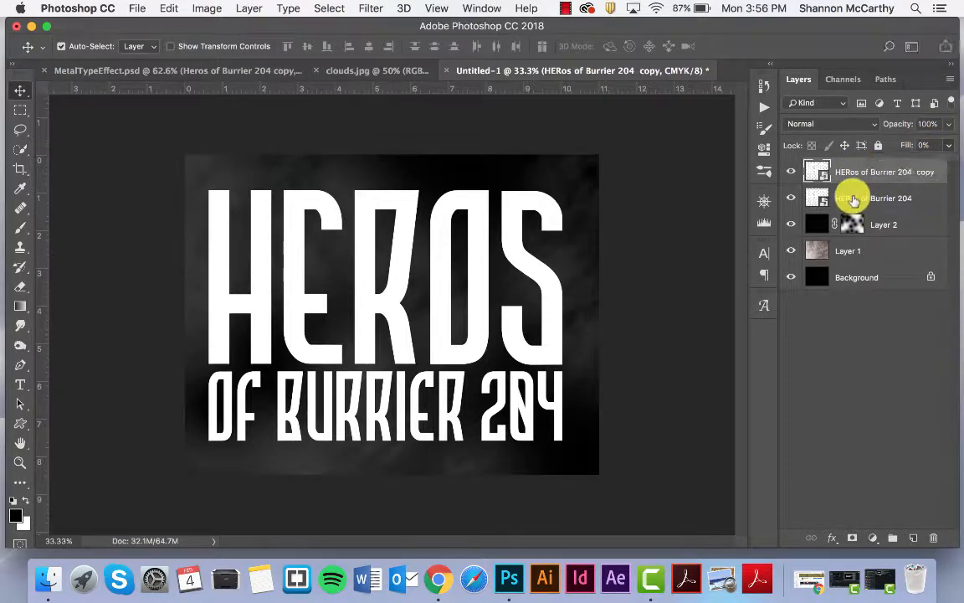
- Apply a Bevel & Emboss effect to the original title layer below the copy through its blending options
click(854, 199)
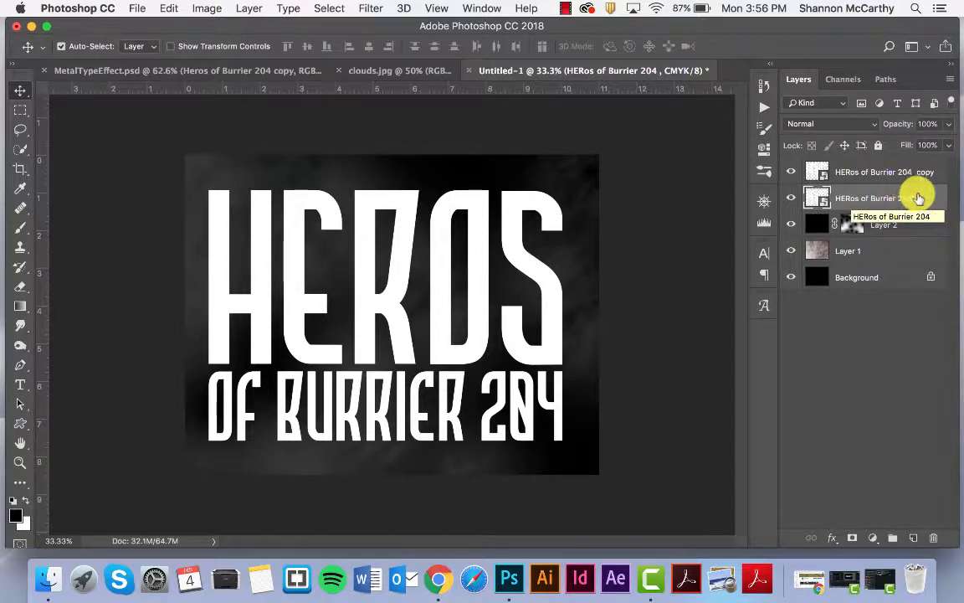
right_click(931, 199)
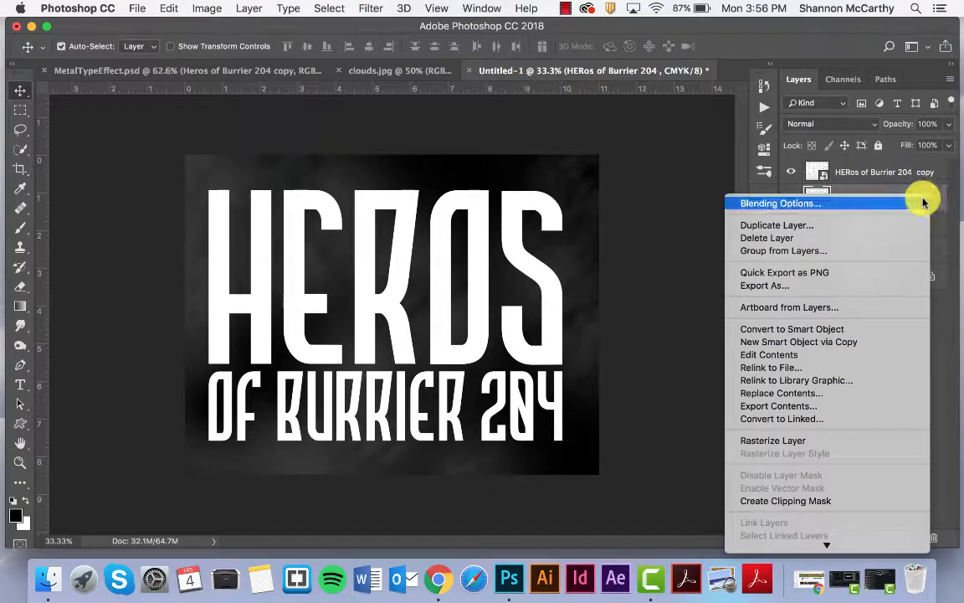
click(853, 201)
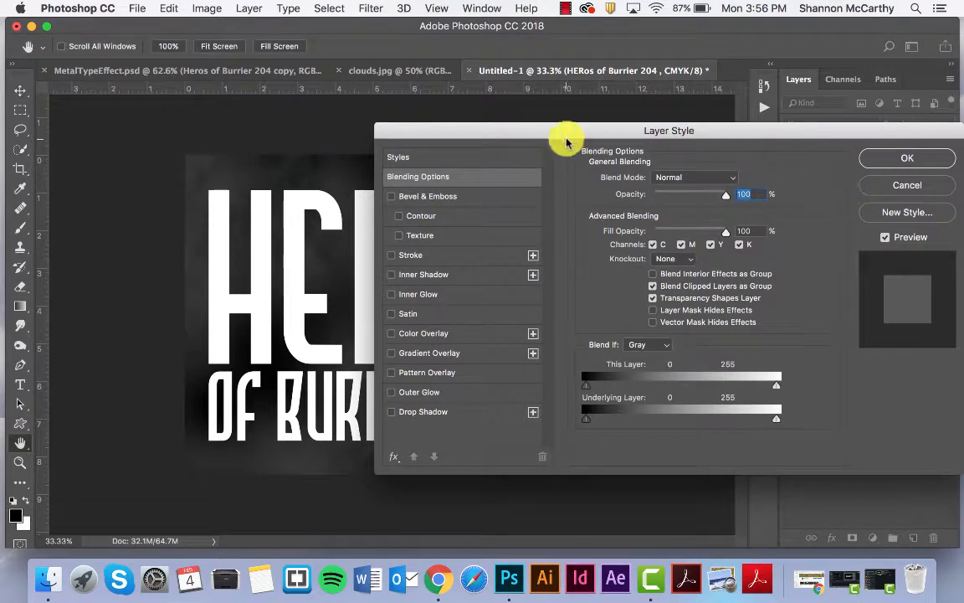
drag(572, 132, 520, 128)
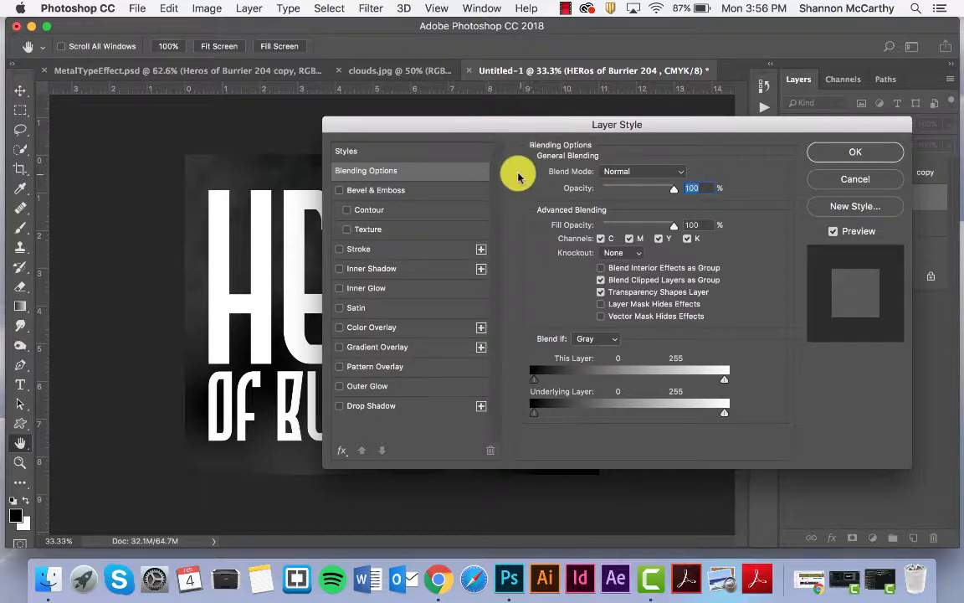
click(362, 193)
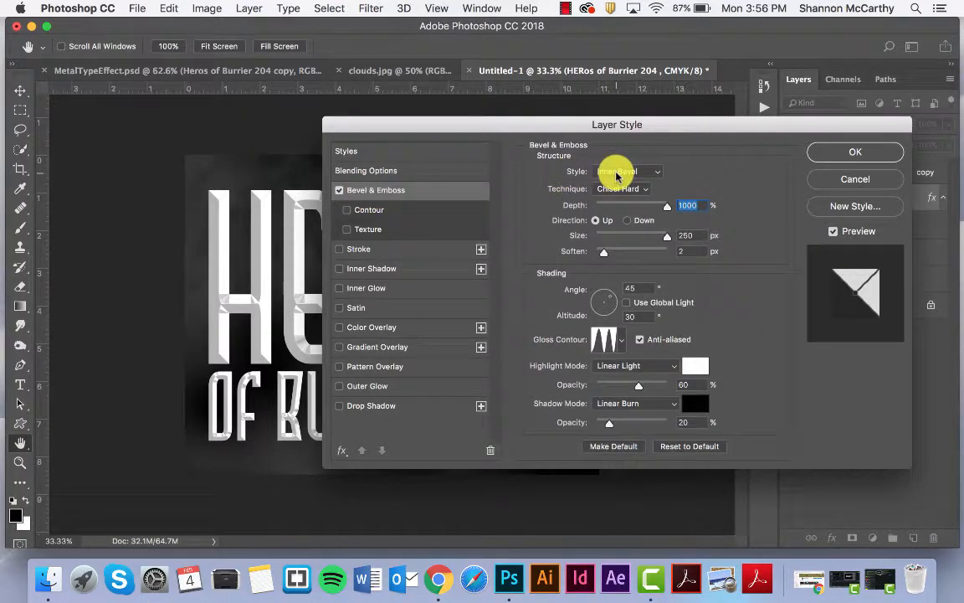
- Try the Outer Bevel style on the title's bevel and return it to Inner Bevel
click(617, 173)
click(609, 163)
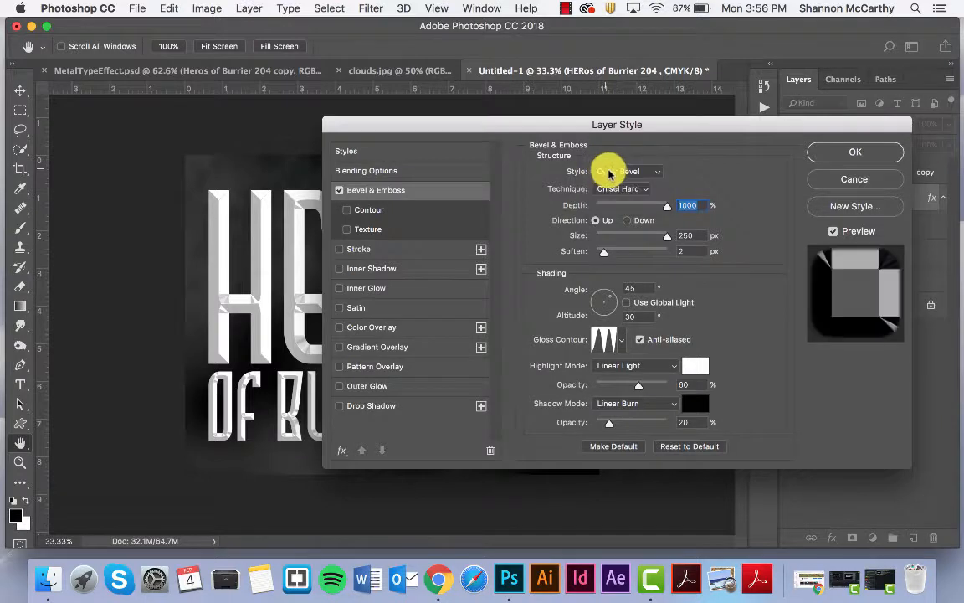
click(613, 176)
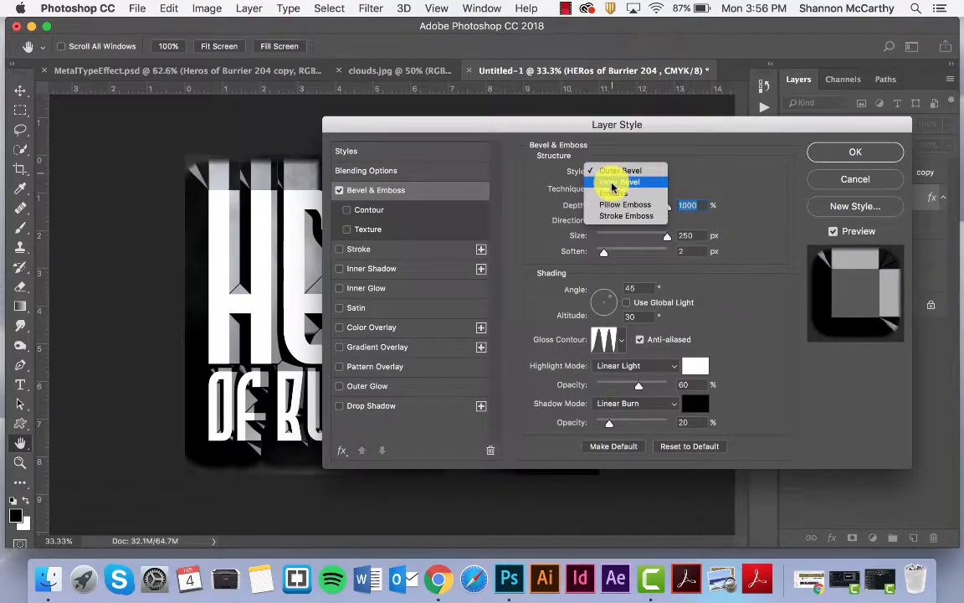
click(615, 182)
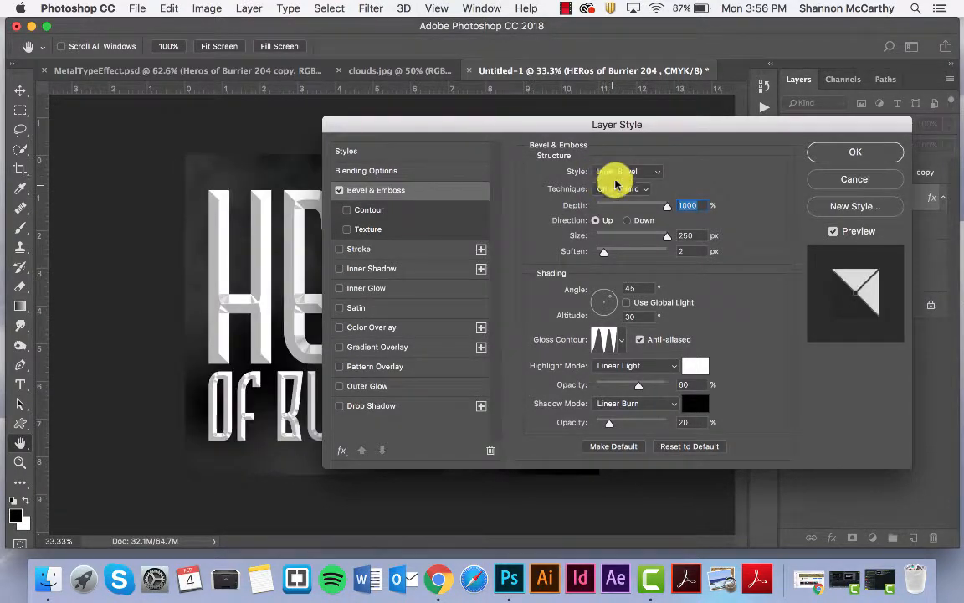
- Set the title bevel's technique to Chisel Hard and its Soften to 0 px, keeping the depth at 1000%
click(627, 189)
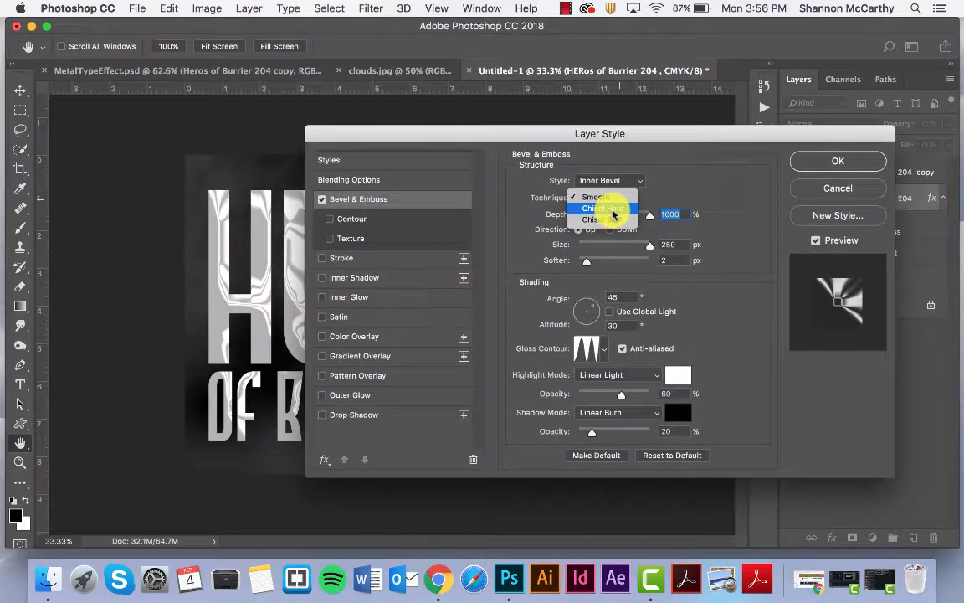
click(612, 210)
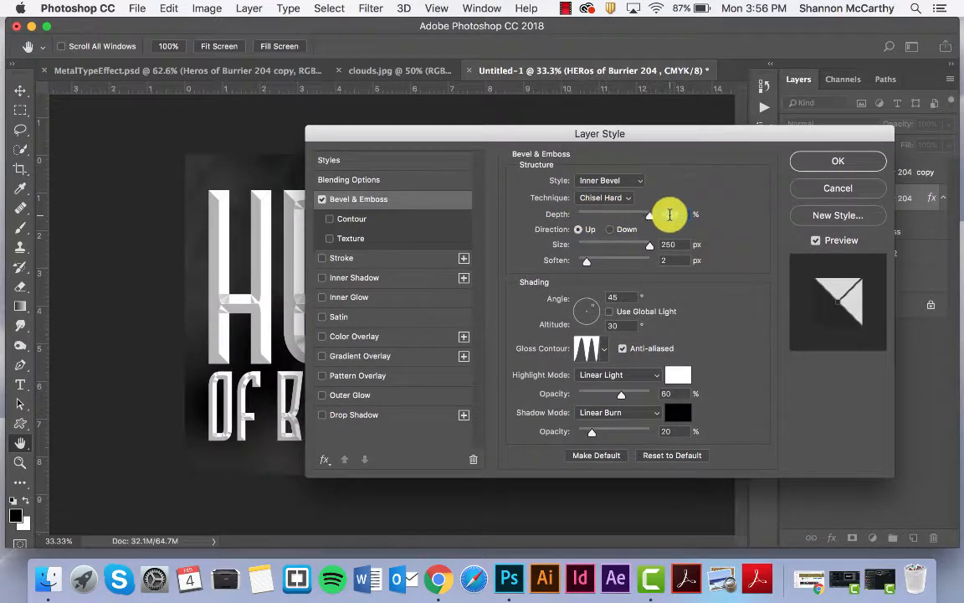
double_click(669, 214)
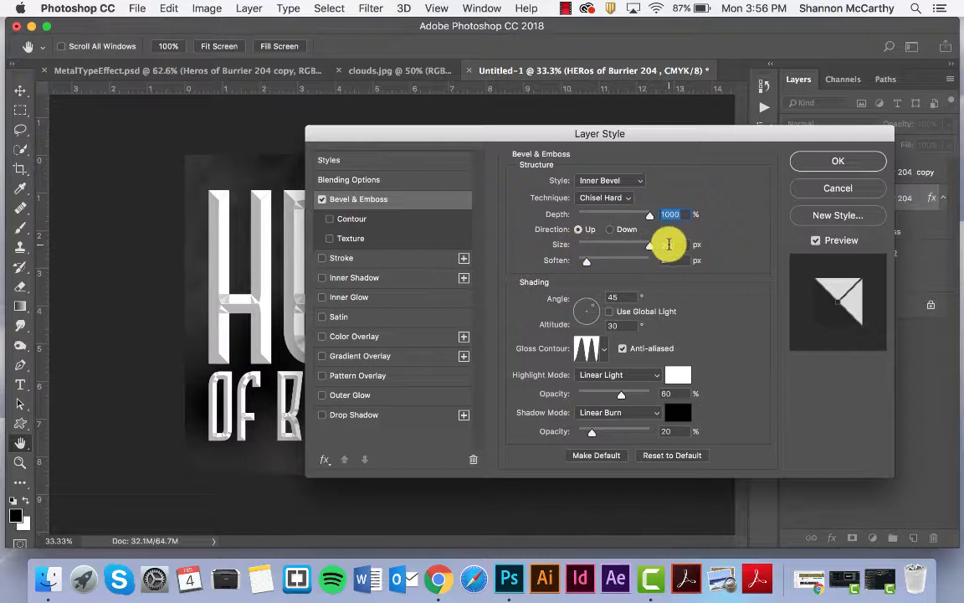
drag(589, 265, 576, 260)
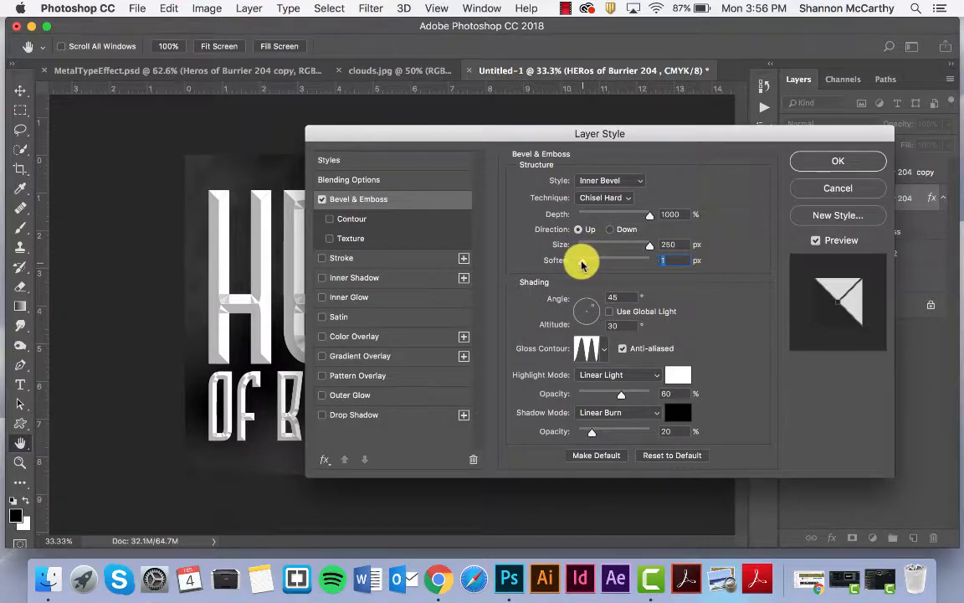
- Turn on Use Global Light for the title's bevel and set its angle to 132° and altitude to 20°
drag(475, 140, 554, 93)
click(668, 266)
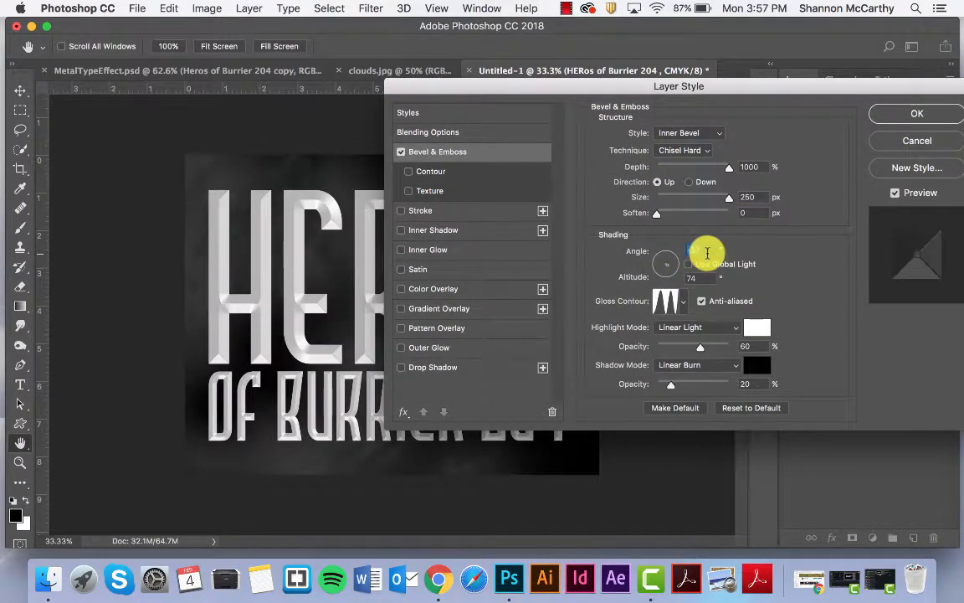
text(132)
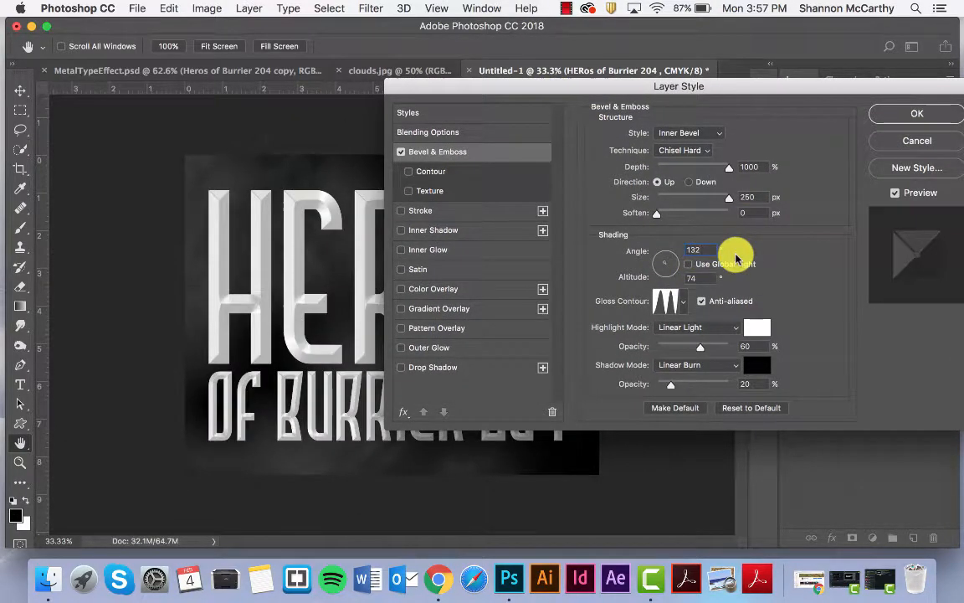
click(688, 264)
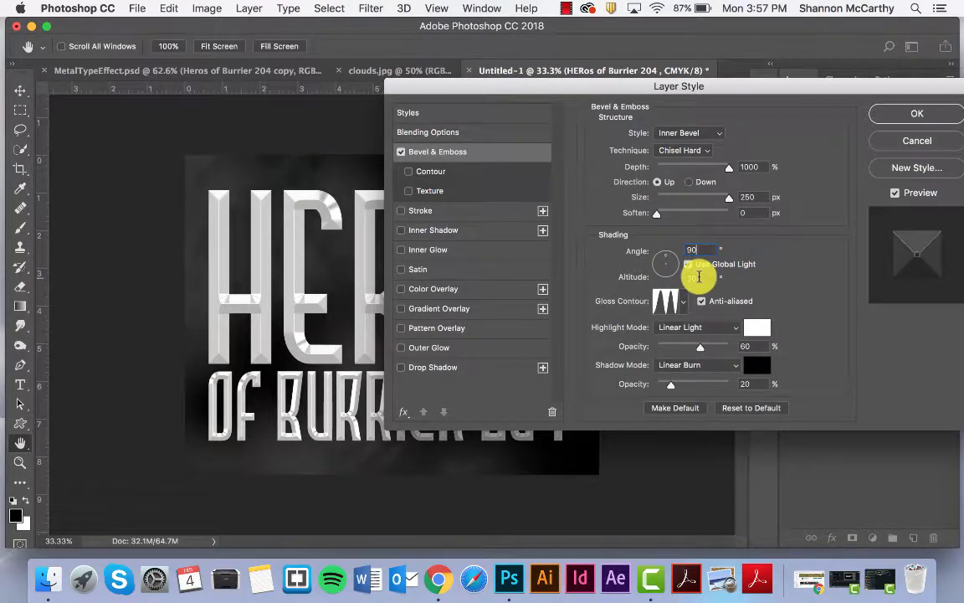
drag(702, 249, 656, 248)
text(1)
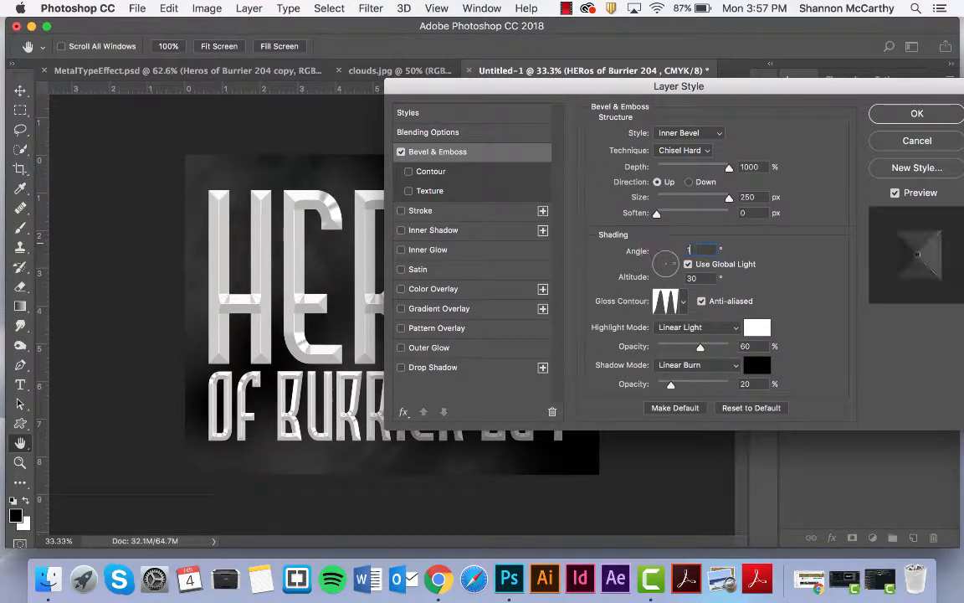
text(32)
key(Tab)
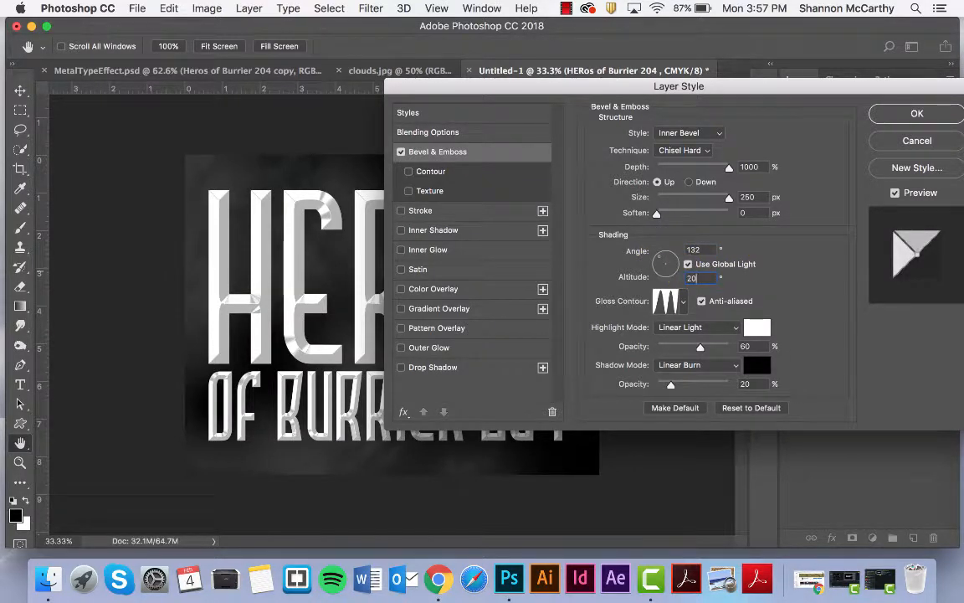
- Change the title bevel's gloss contour to the rolling, descending-slope preset beside the double ring, keeping anti-aliasing on
click(684, 303)
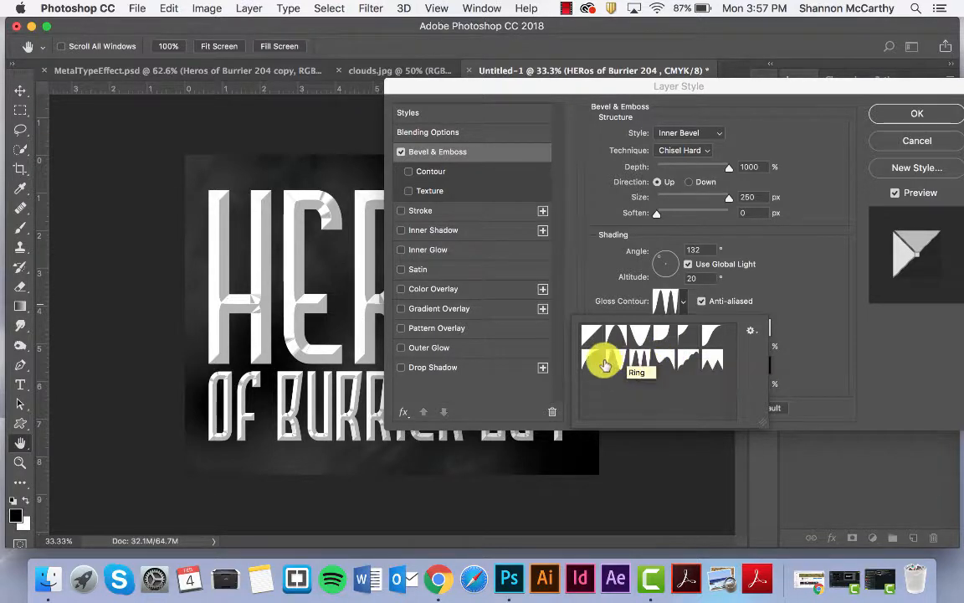
click(663, 361)
click(705, 304)
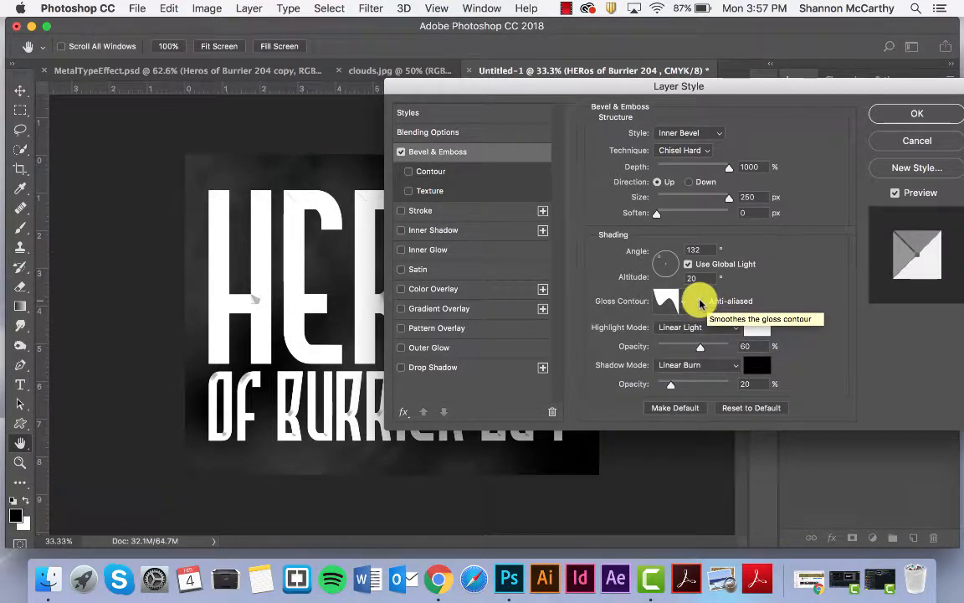
- Set the title bevel's highlight mode to Overlay at 30% opacity
click(669, 333)
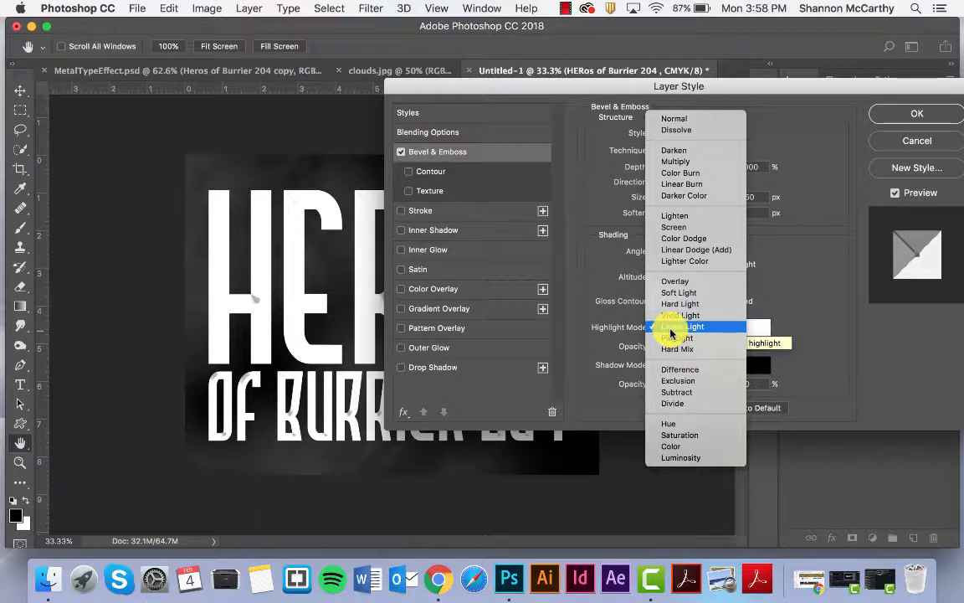
click(675, 281)
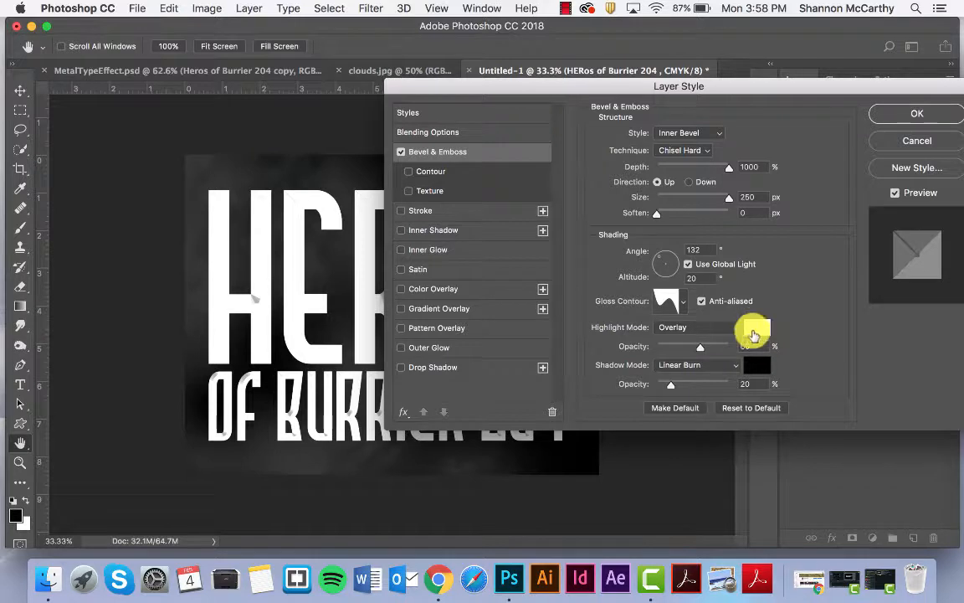
drag(751, 344, 721, 339)
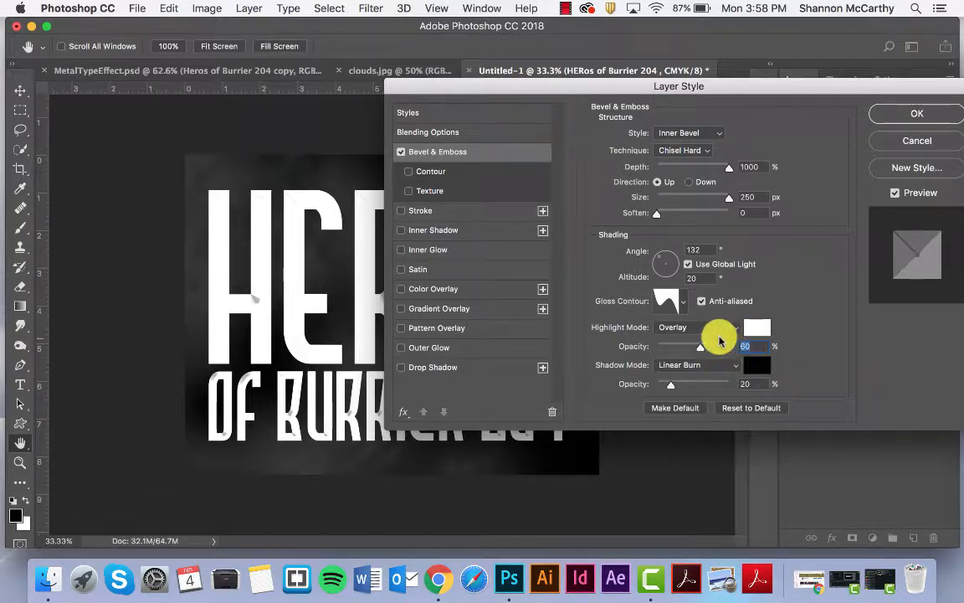
text(30)
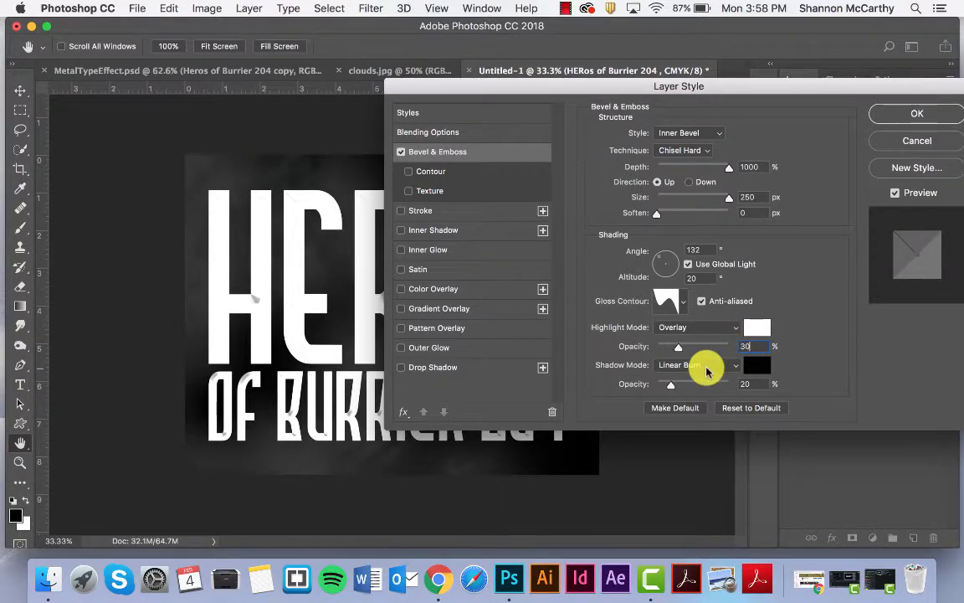
- Set the title bevel's shadow mode to Overlay at 50% opacity
click(705, 367)
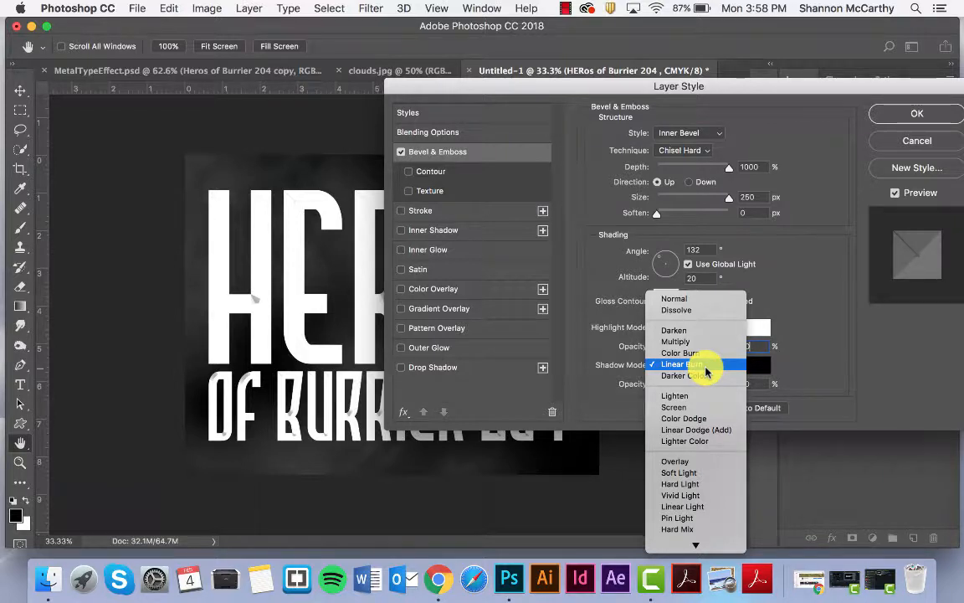
click(688, 462)
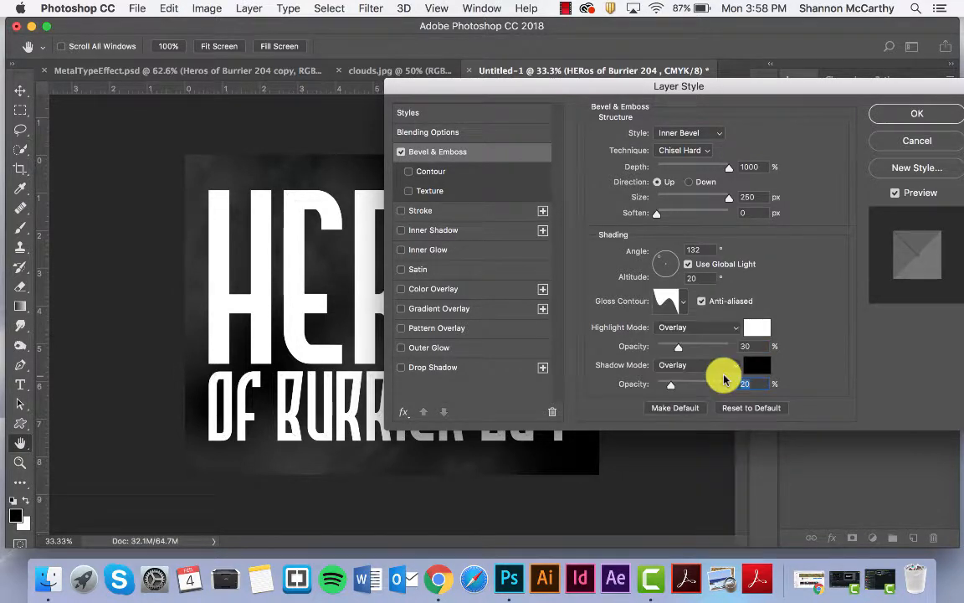
text(5)
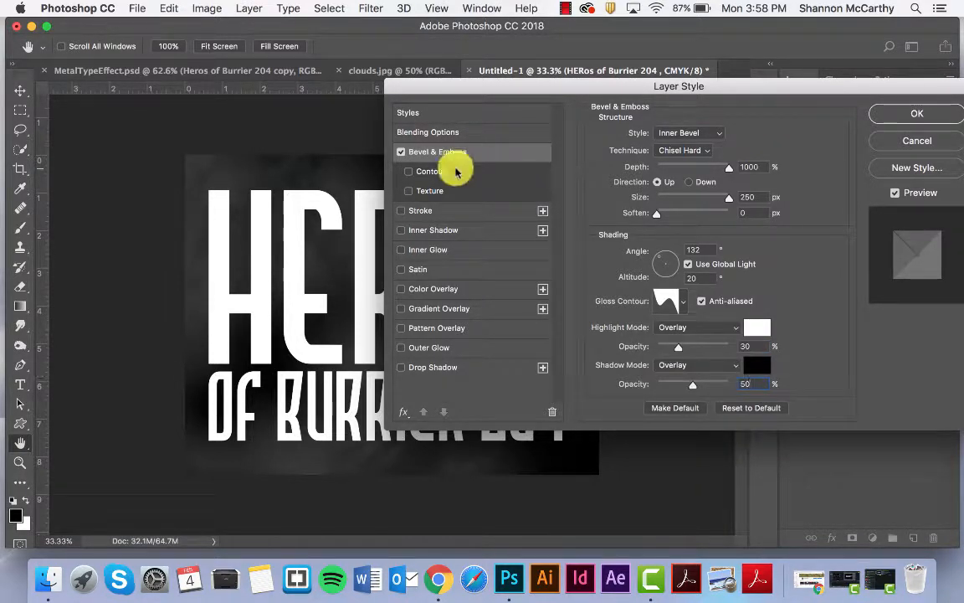
- Add a Drop Shadow to the original title layer in Multiply mode at 100% opacity with the dark brown colour #4a2f2a
click(427, 369)
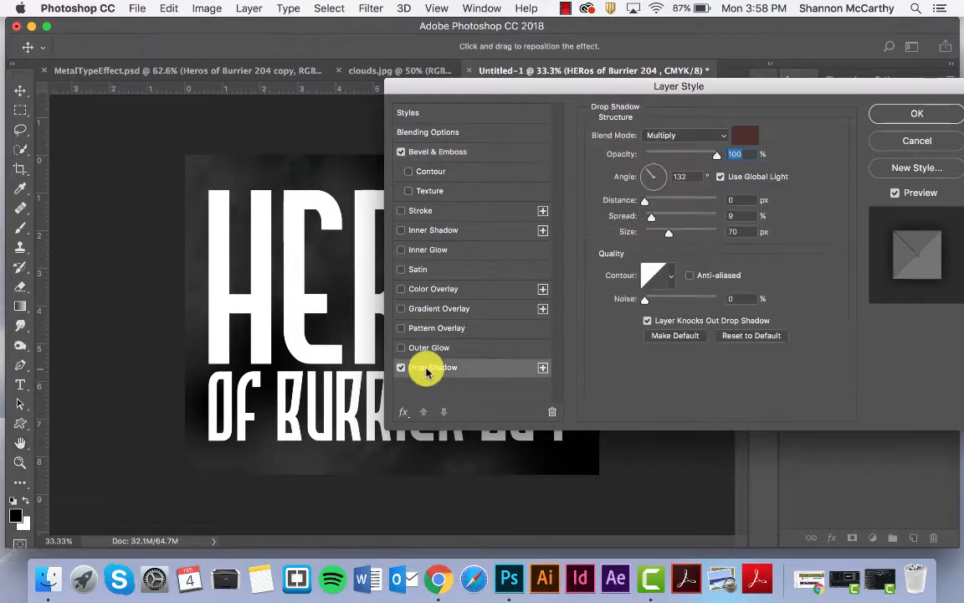
click(737, 152)
click(743, 135)
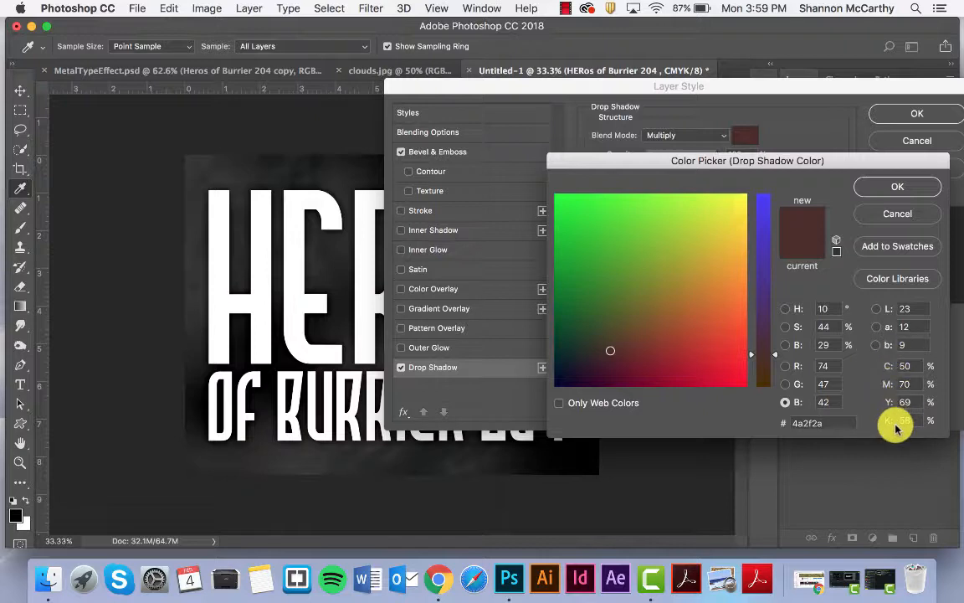
key(Return)
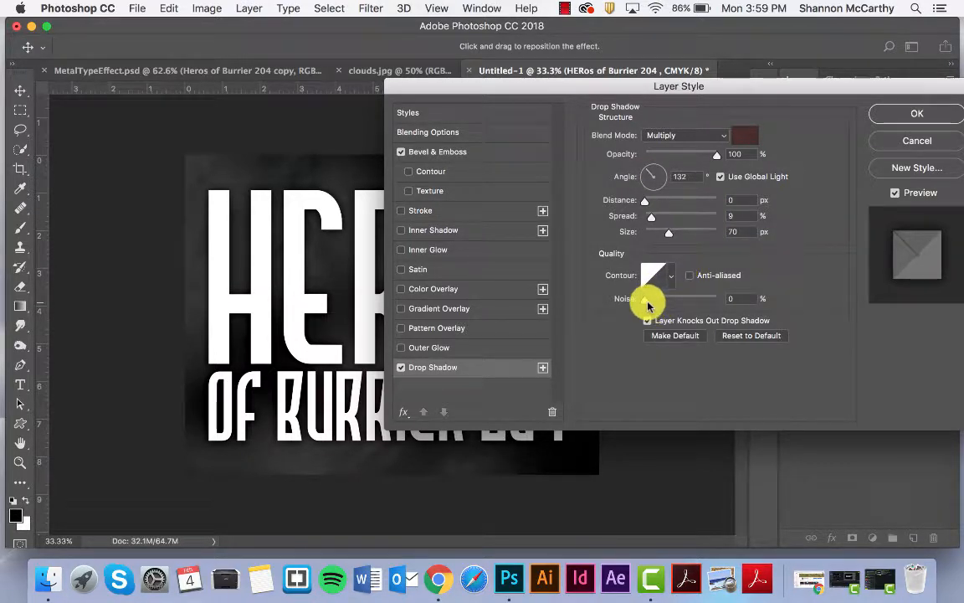
- Add a Normal-mode Color Overlay in dark grey (RGB 49, 49, 48) at 100% opacity and apply the title's layer style
click(430, 289)
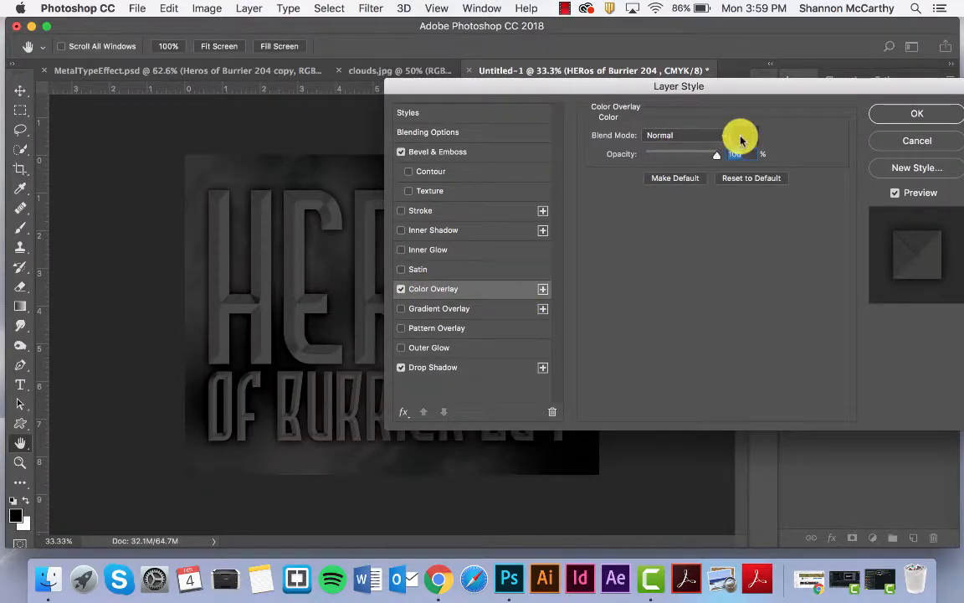
click(741, 138)
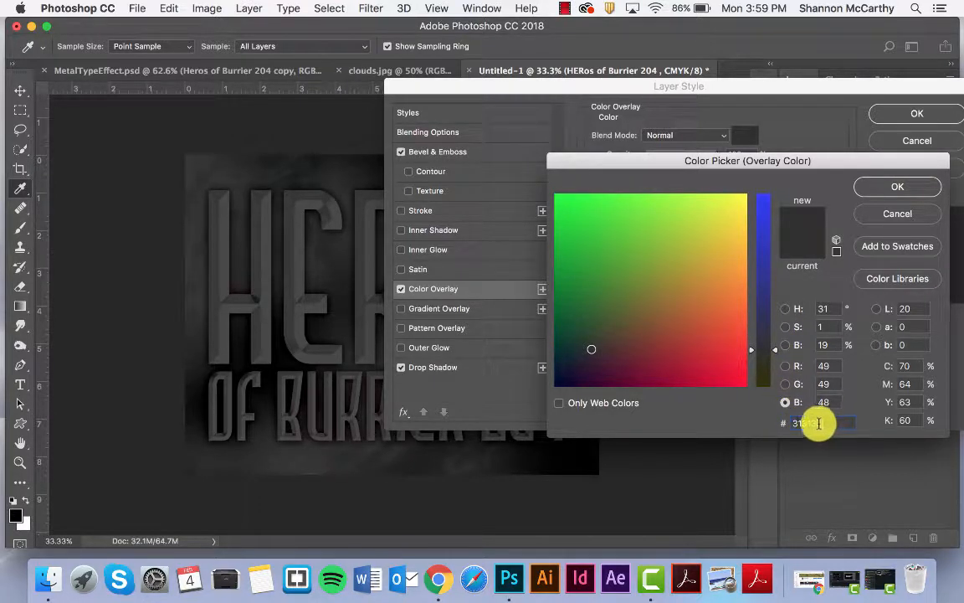
key(Return)
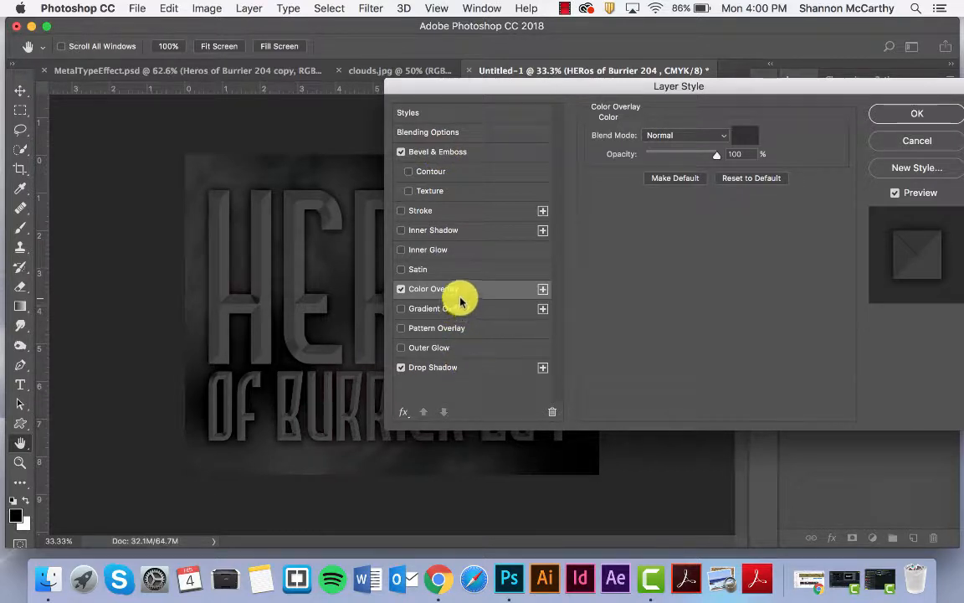
click(900, 113)
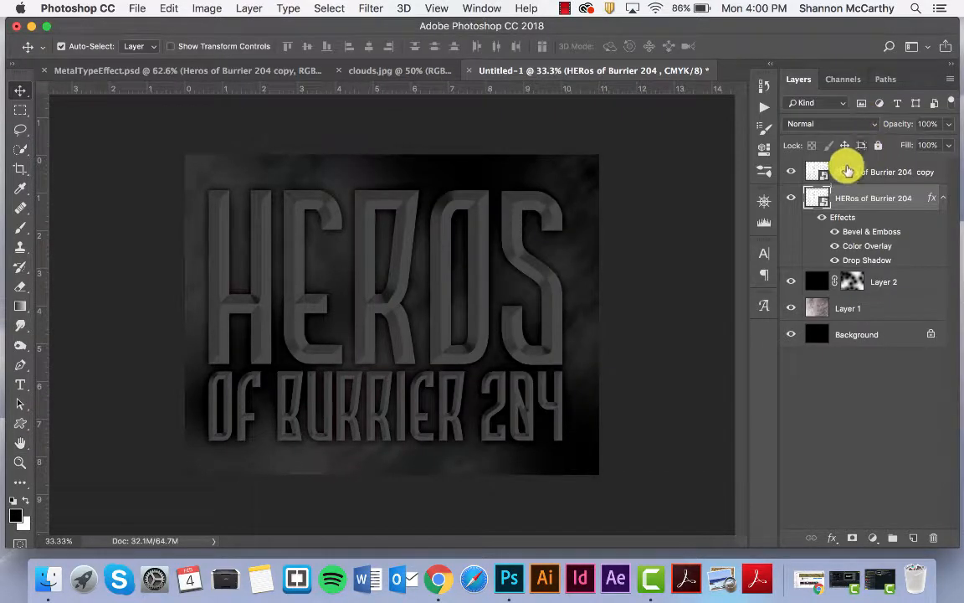
- Add a Bevel & Emboss effect to the duplicated title layer through its blending options
click(847, 173)
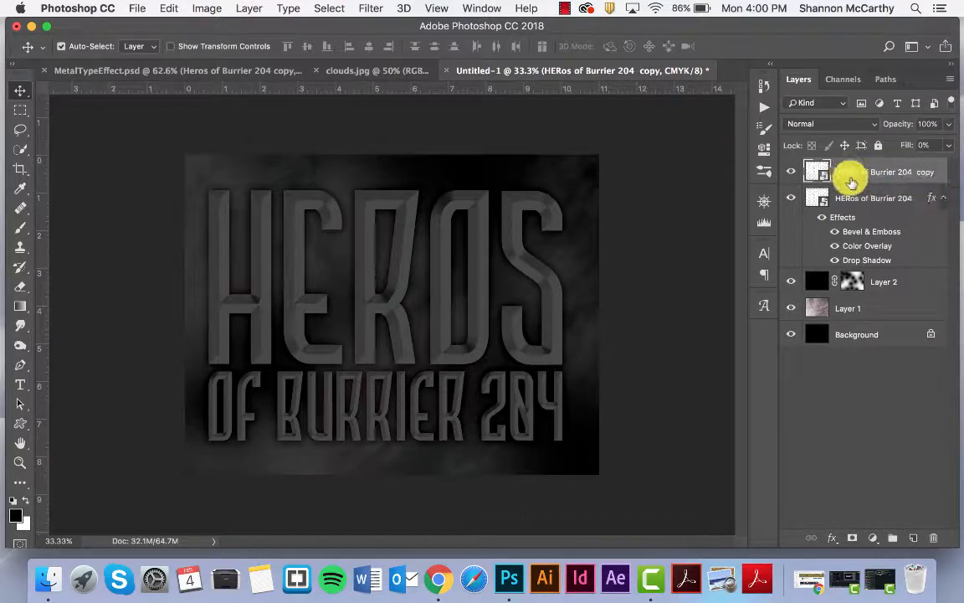
right_click(934, 173)
click(845, 175)
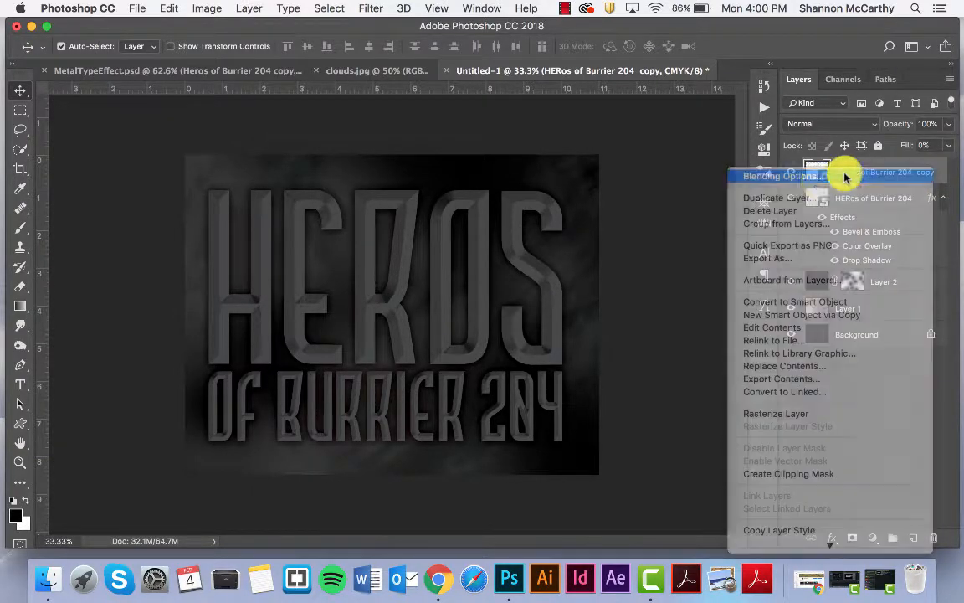
drag(566, 91, 458, 90)
click(307, 151)
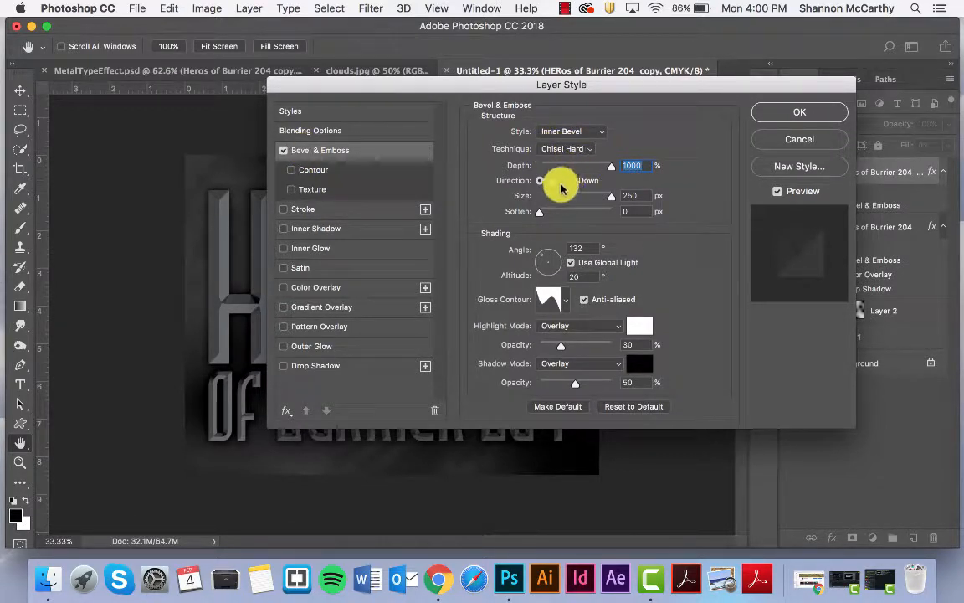
- Turn off Use Global Light for the duplicate title's bevel and set its angle to 45°
click(571, 264)
drag(585, 248, 545, 236)
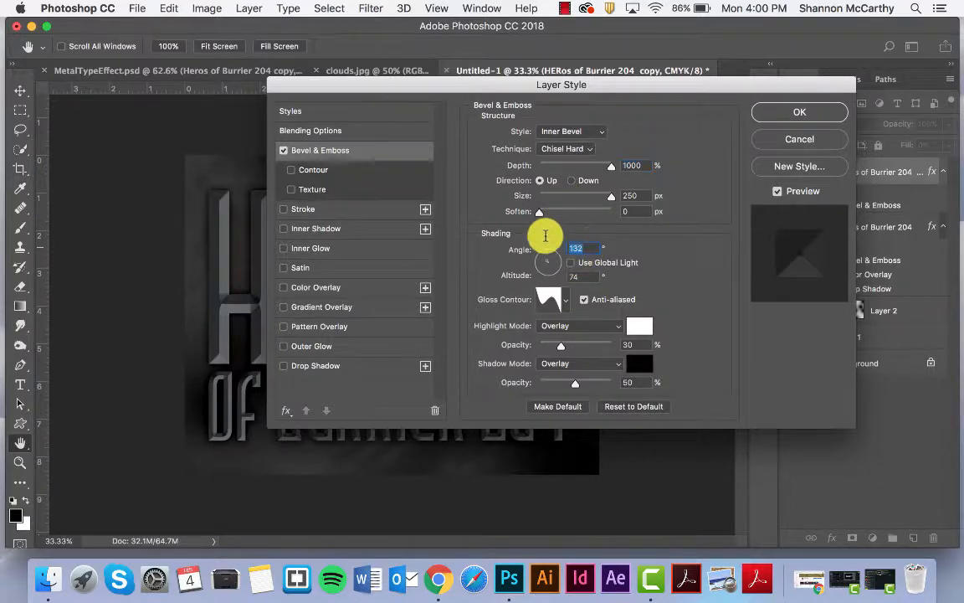
text(45)
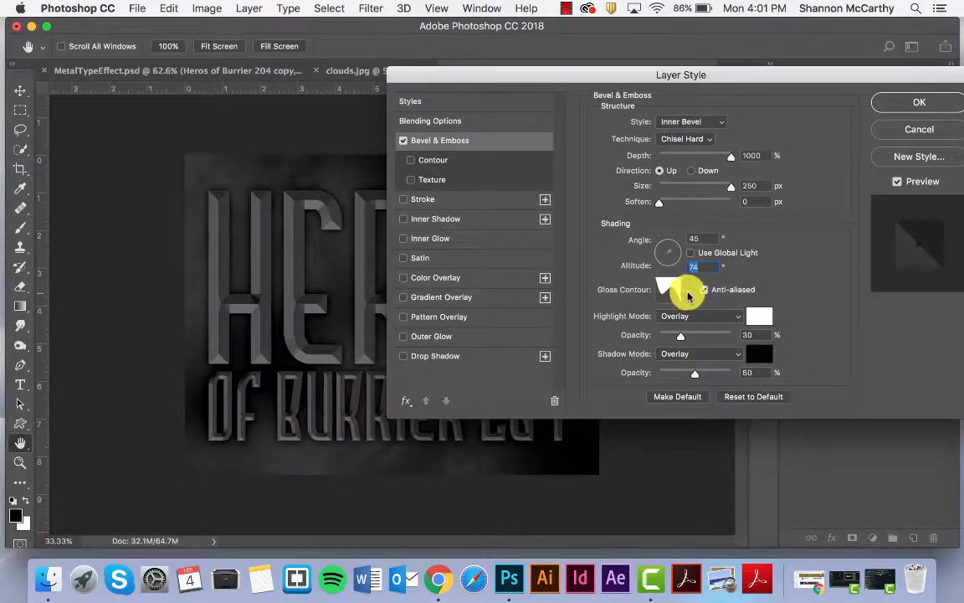
- Compare the single-peak cone and linear gloss contours on the duplicate title's bevel and choose the single-peak cone
click(687, 292)
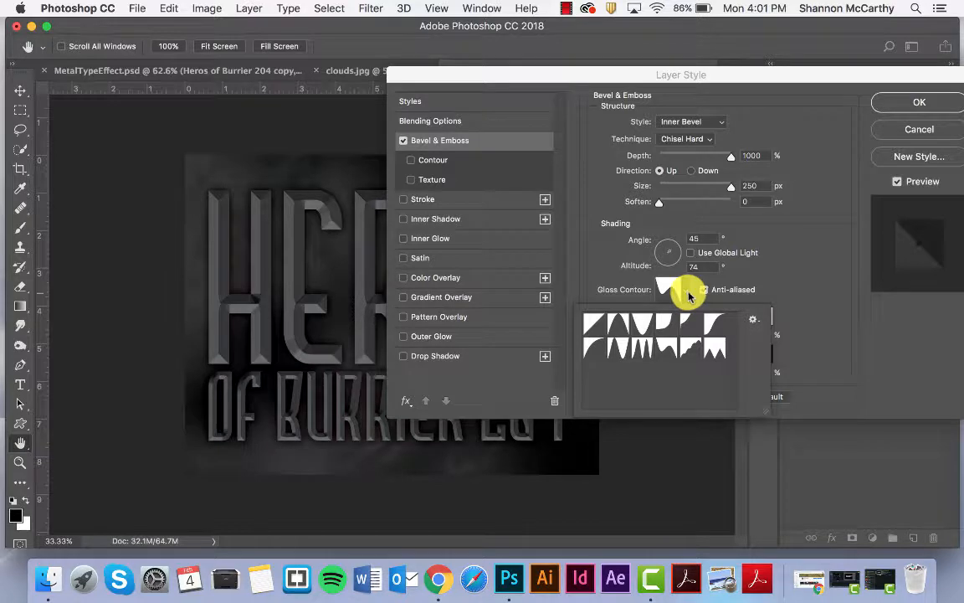
click(618, 324)
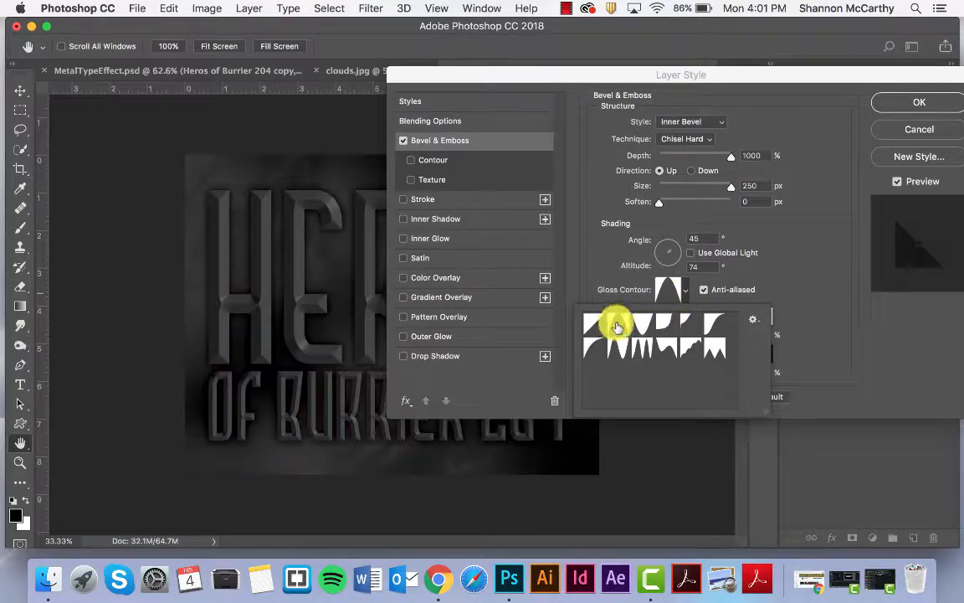
click(586, 325)
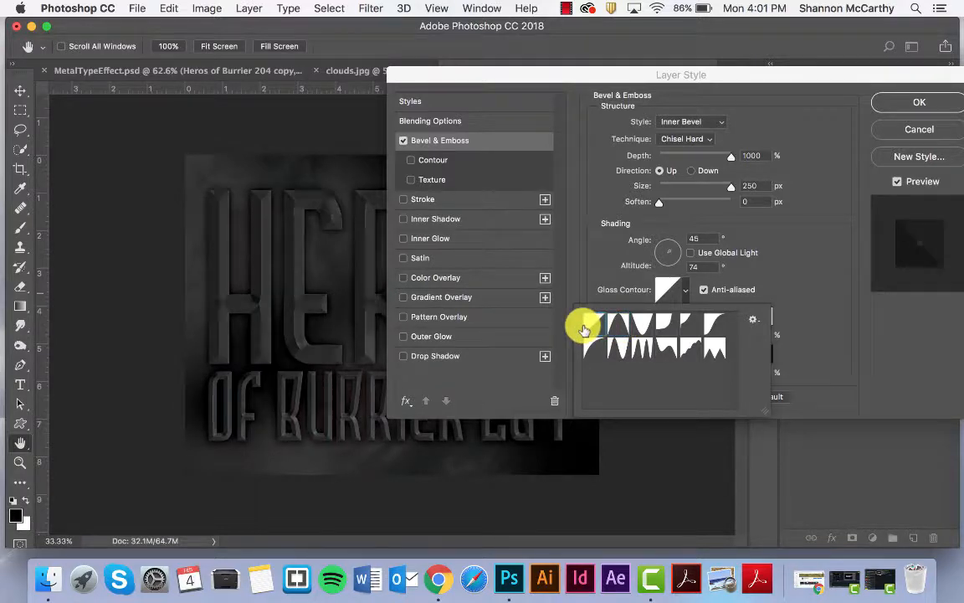
double_click(620, 326)
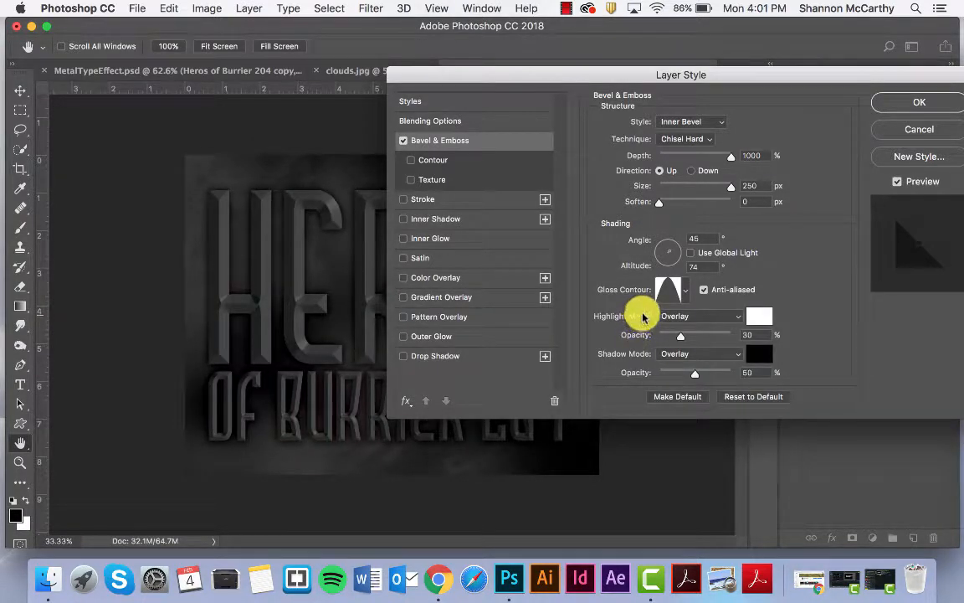
- Set the duplicate title's bevel highlight to Linear Light at 60% opacity and its shadow to Linear Burn at 20%
click(673, 318)
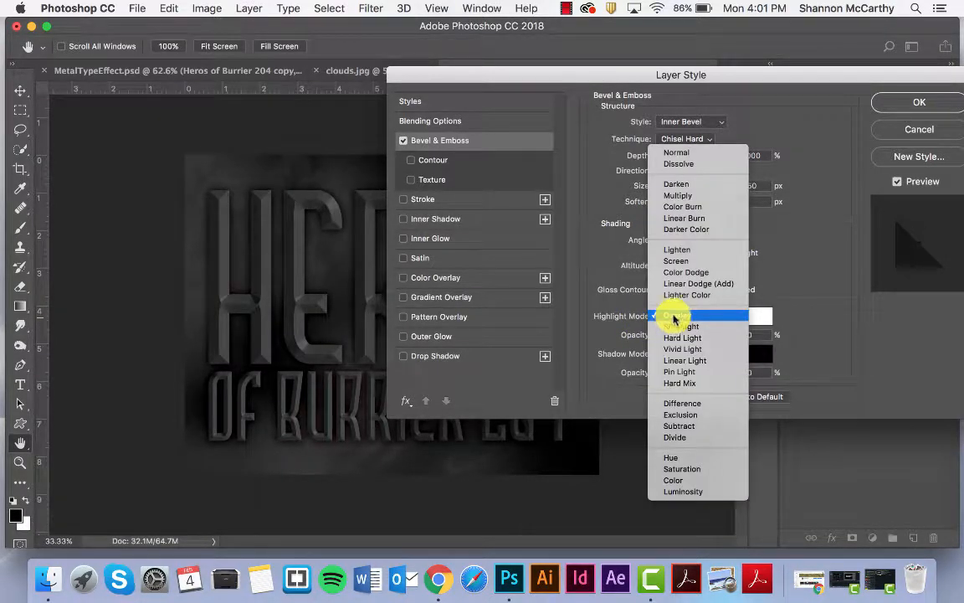
click(711, 362)
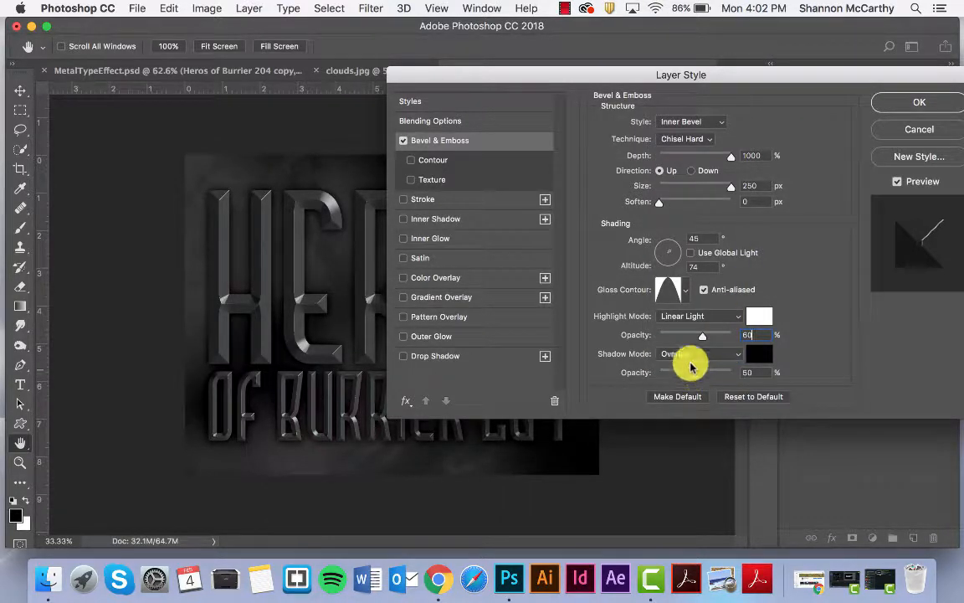
click(688, 357)
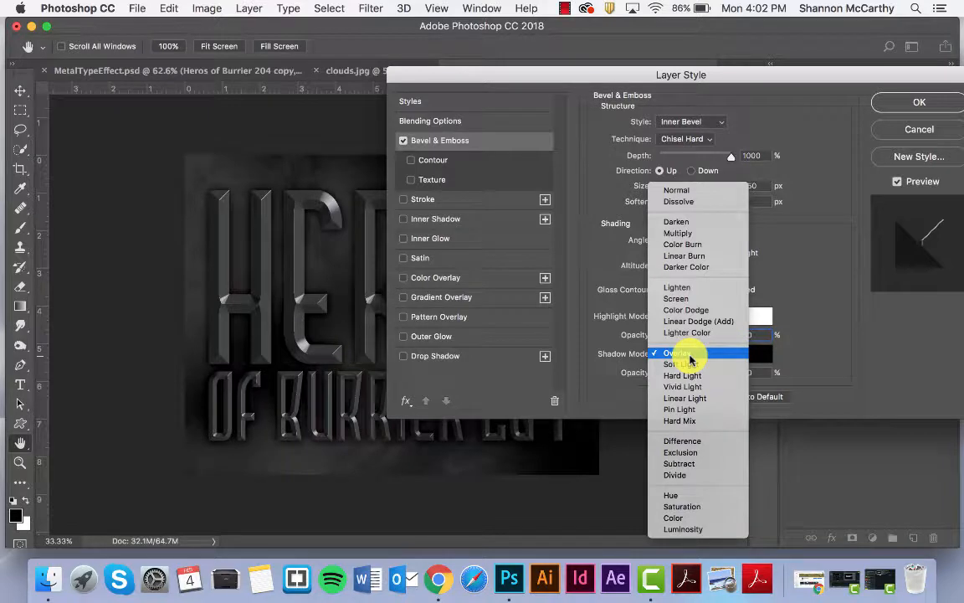
click(693, 257)
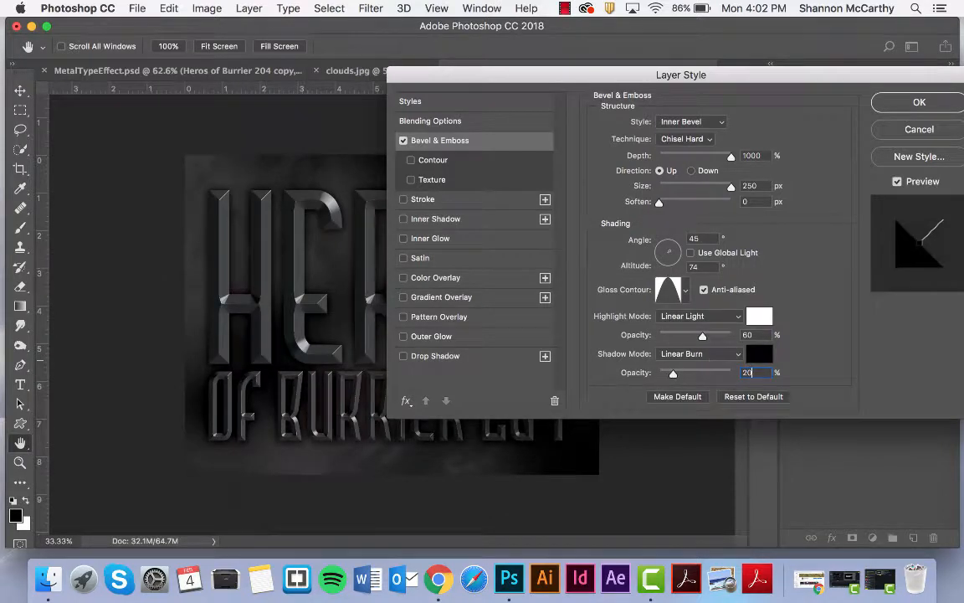
- Enable the bevel's anti-aliased rounded contour at 50% range and add a 1 px outside Overlay stroke at 60% opacity
click(432, 161)
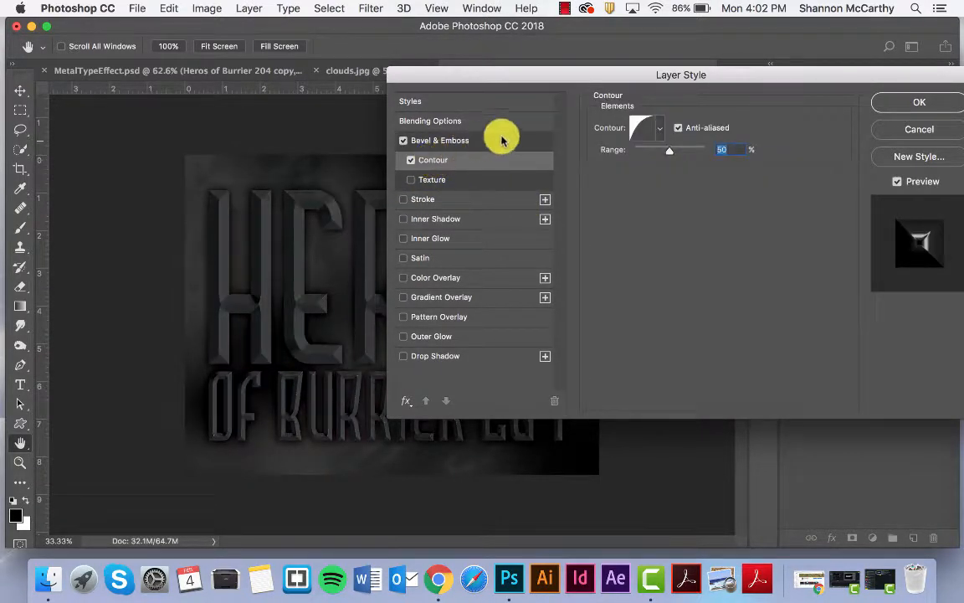
click(661, 130)
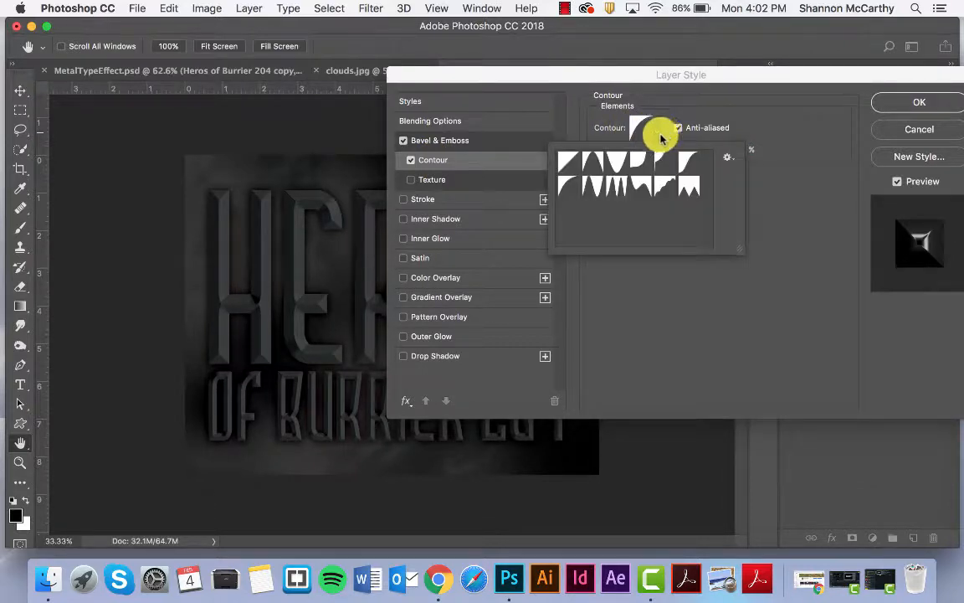
double_click(568, 159)
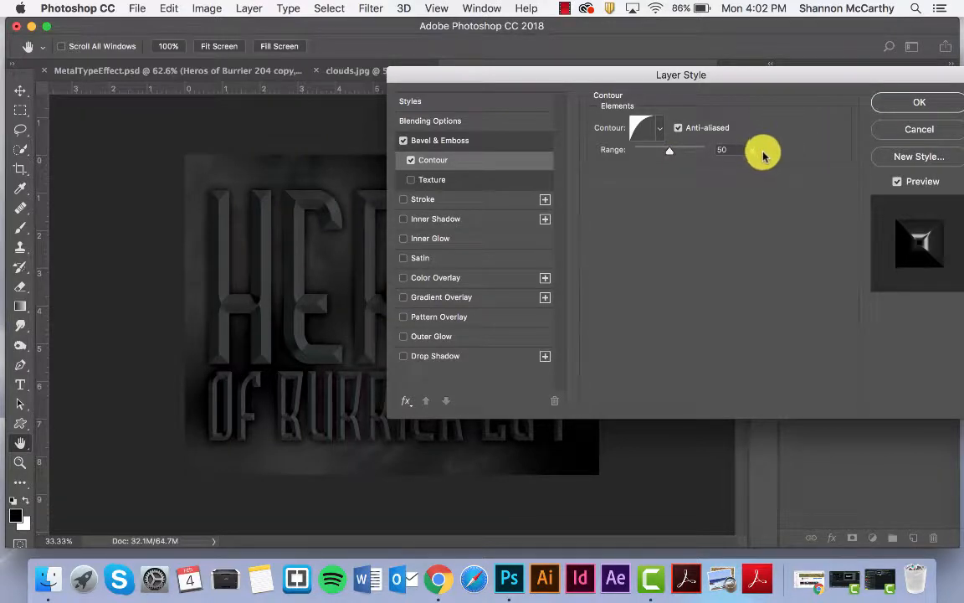
click(425, 201)
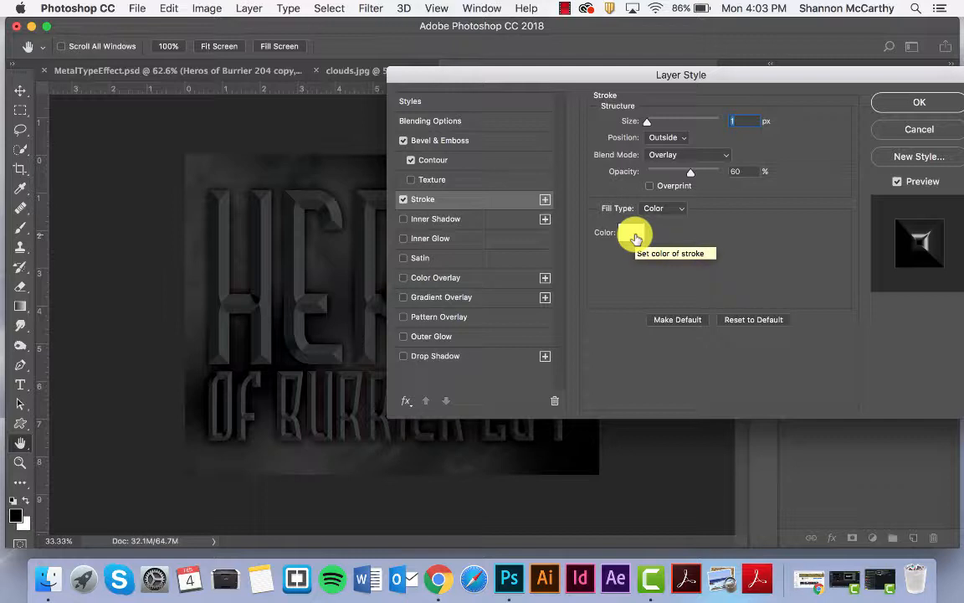
- Add an Overlay Inner Shadow in grey #848484 at 51% opacity, size 130 px, noise 100%, with its angle set to 132°
click(430, 217)
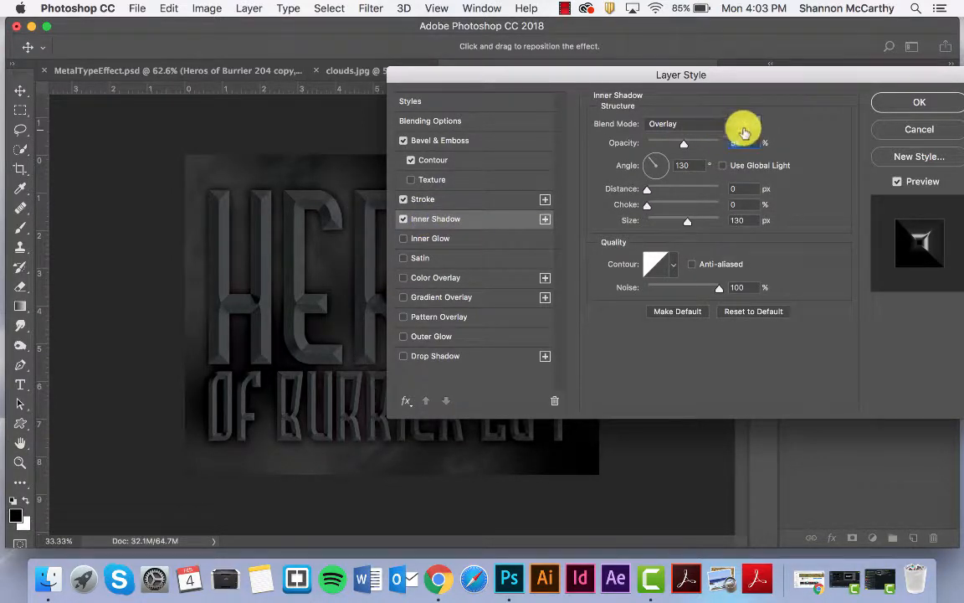
click(747, 124)
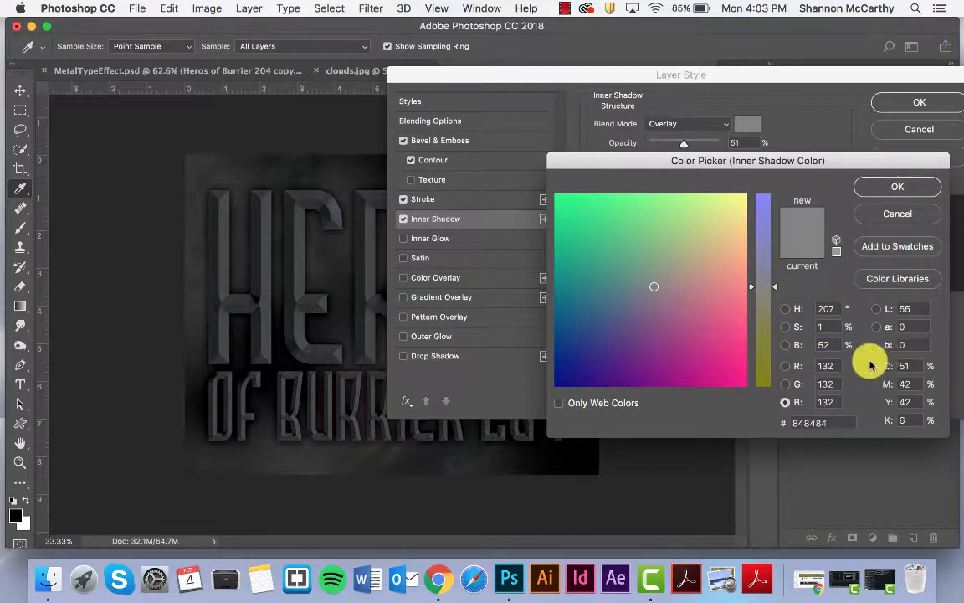
click(891, 186)
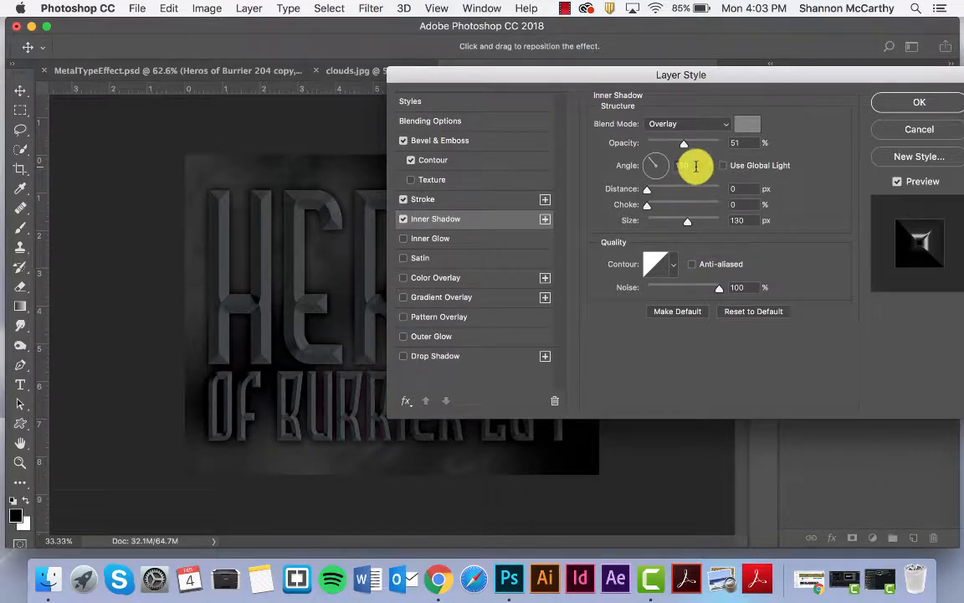
drag(690, 164, 662, 154)
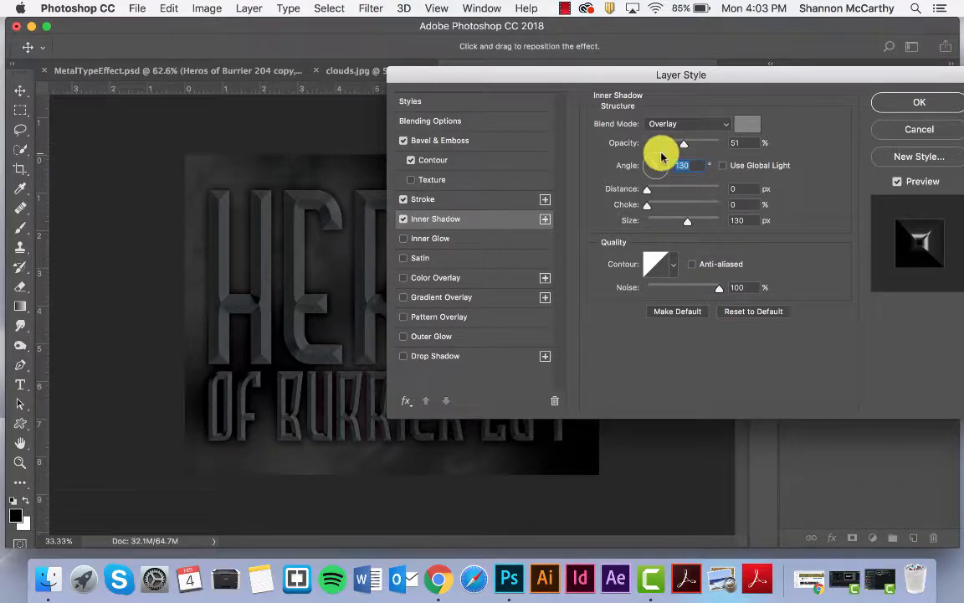
text(132)
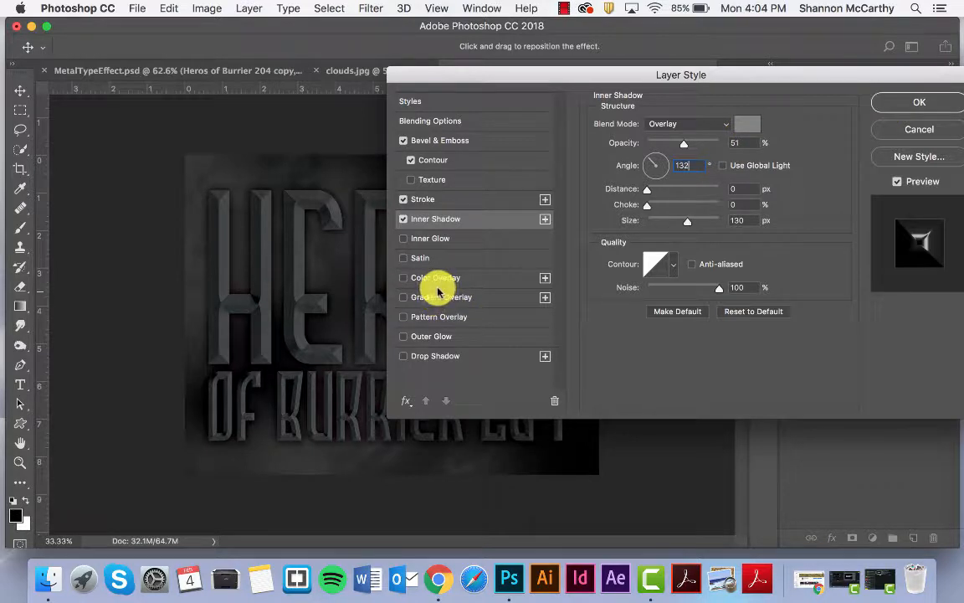
- Add a white Overlay Satin at 100% opacity, 20 px distance and 70 px size, try several contours, keep the linear one, and apply the style
click(431, 257)
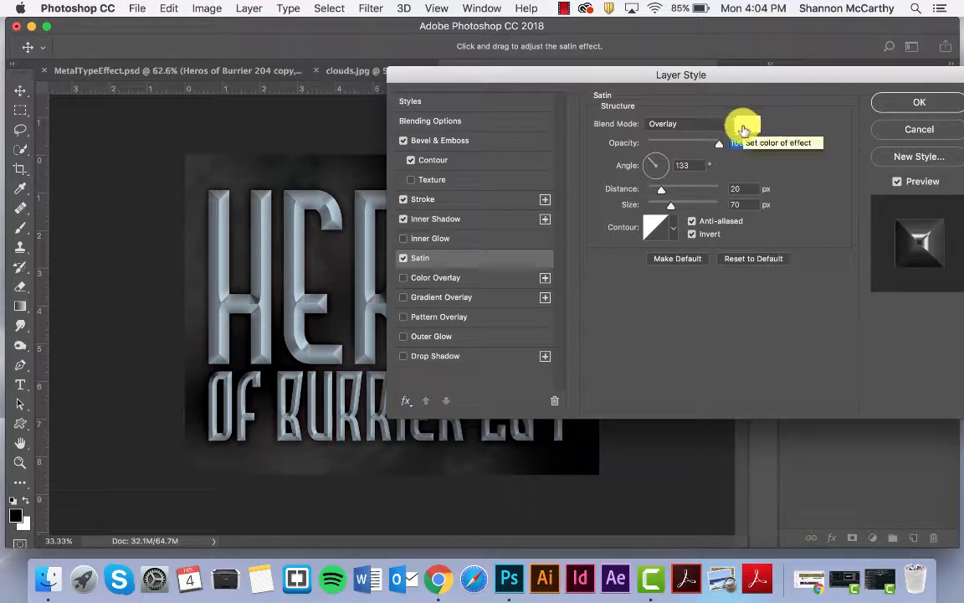
click(742, 188)
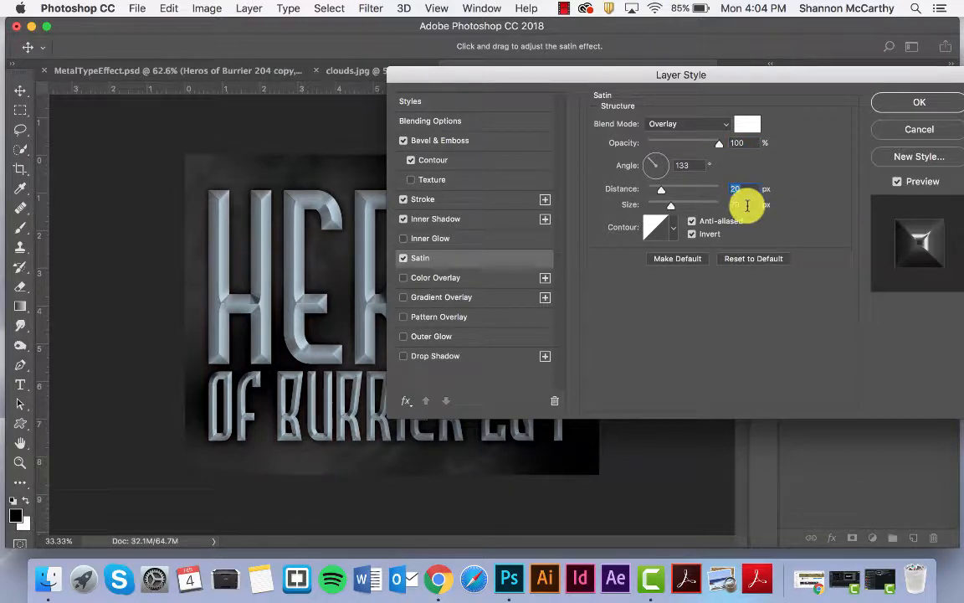
click(672, 226)
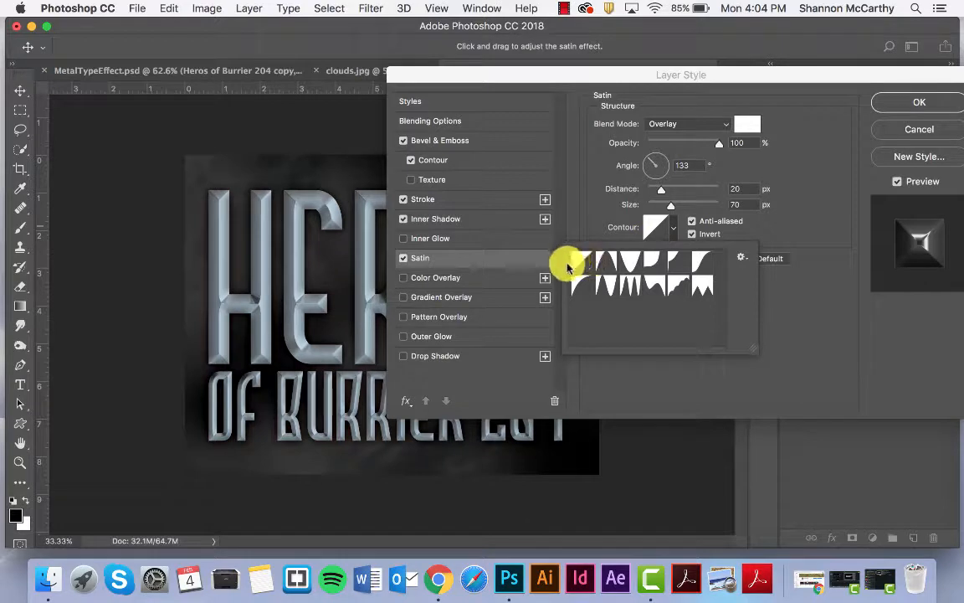
click(699, 266)
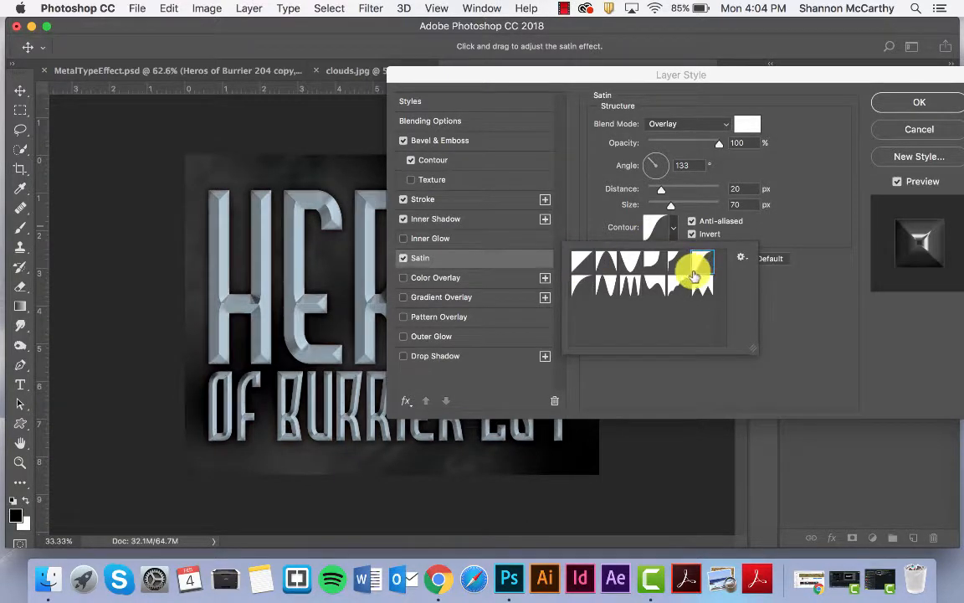
click(586, 287)
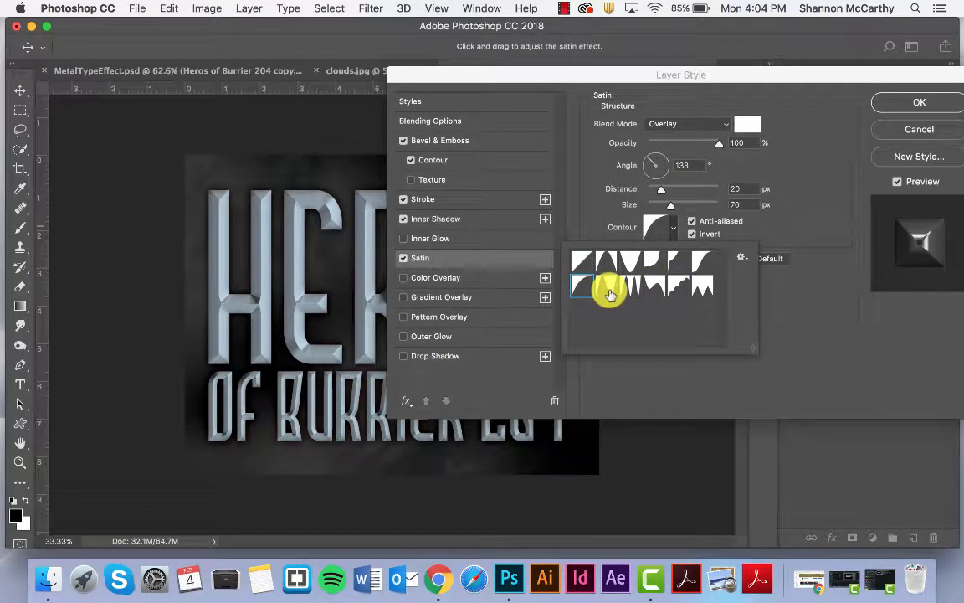
click(611, 294)
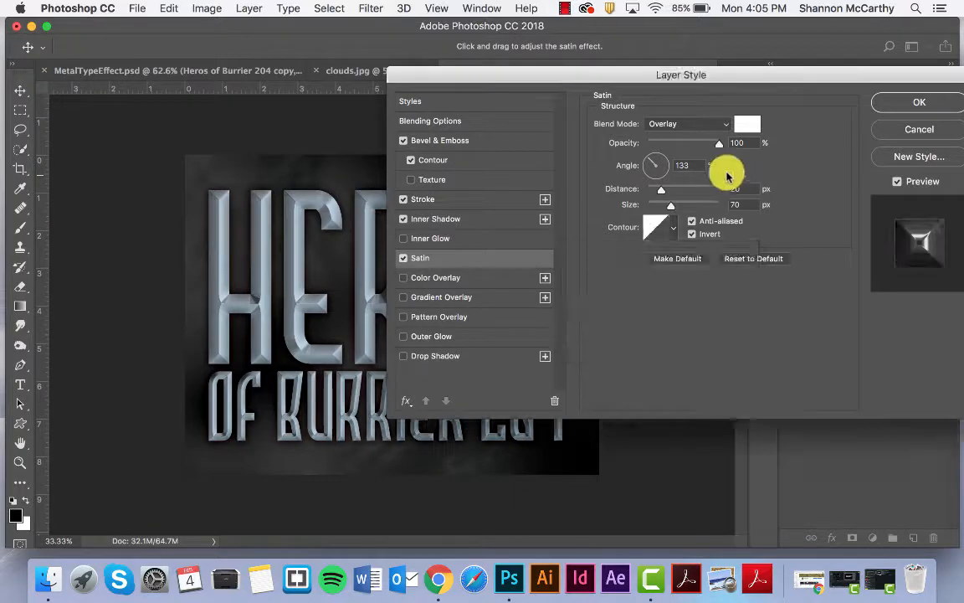
key(Return)
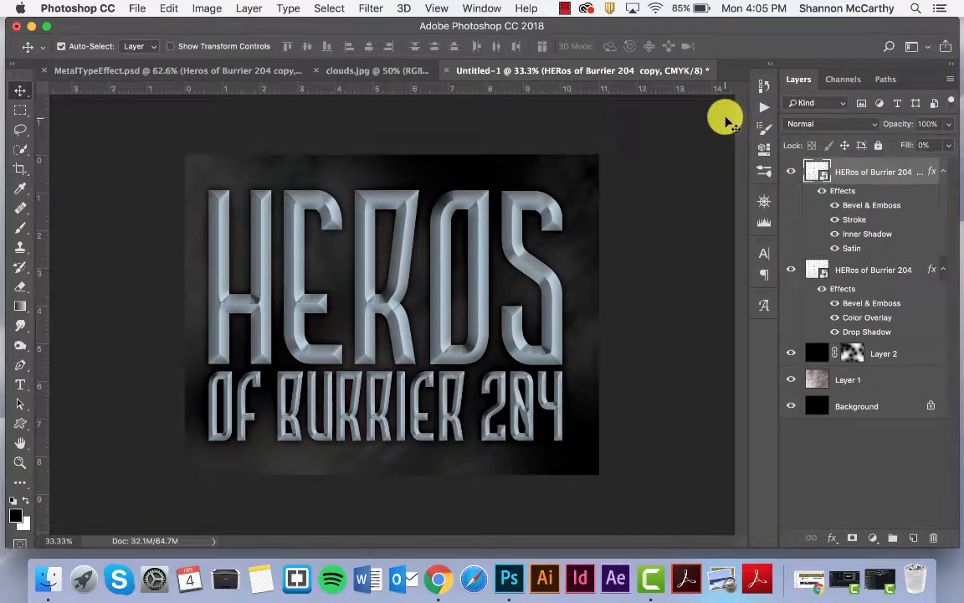
- Open rain.jpg, bring its image into the title document above the title layers, and name the new layer "rain"
click(686, 163)
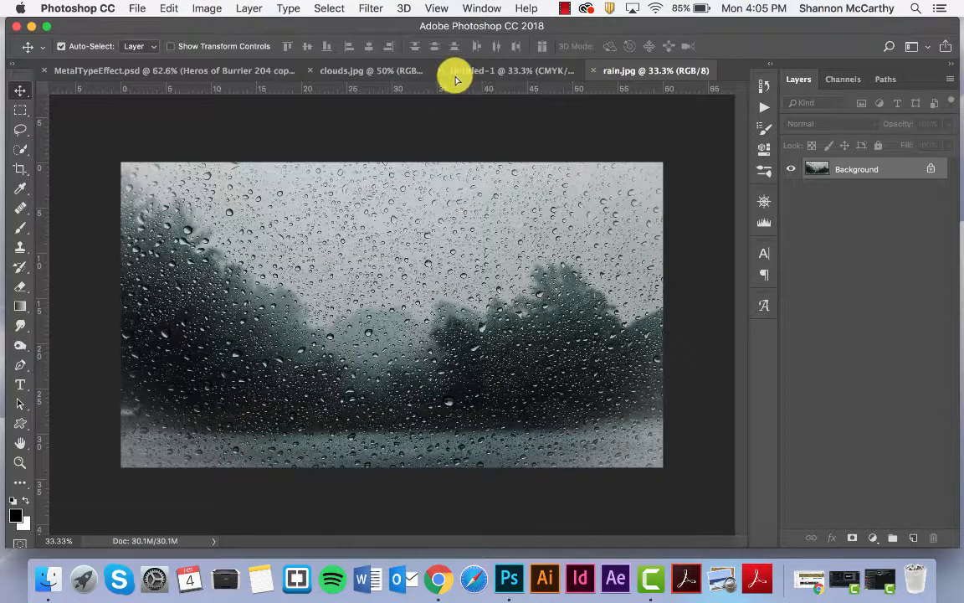
drag(452, 76, 368, 201)
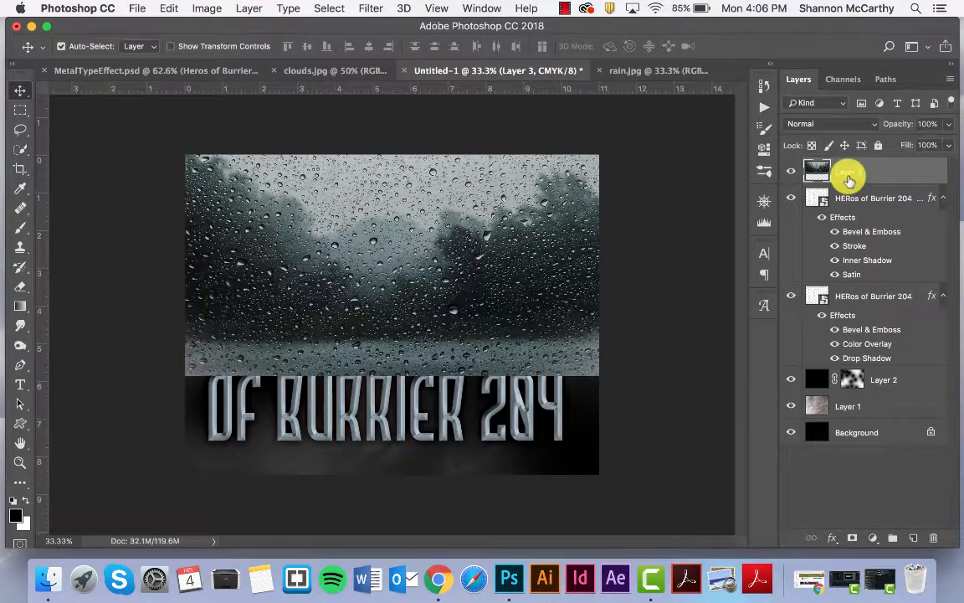
text(rain)
key(Return)
- Scale down the rain layer, rotate it 180°, and place it over the upper part of the canvas
drag(454, 269, 454, 334)
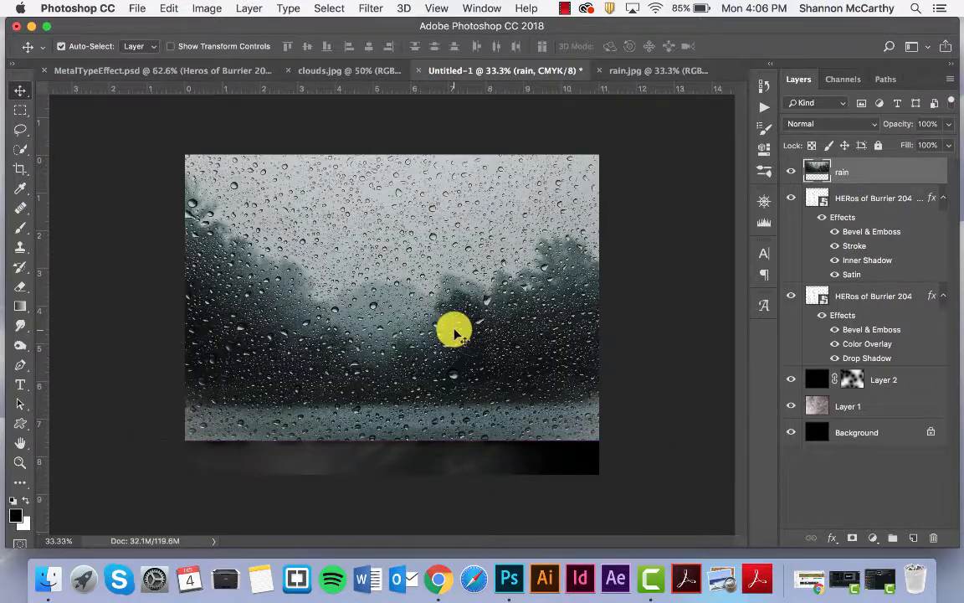
key(super+t)
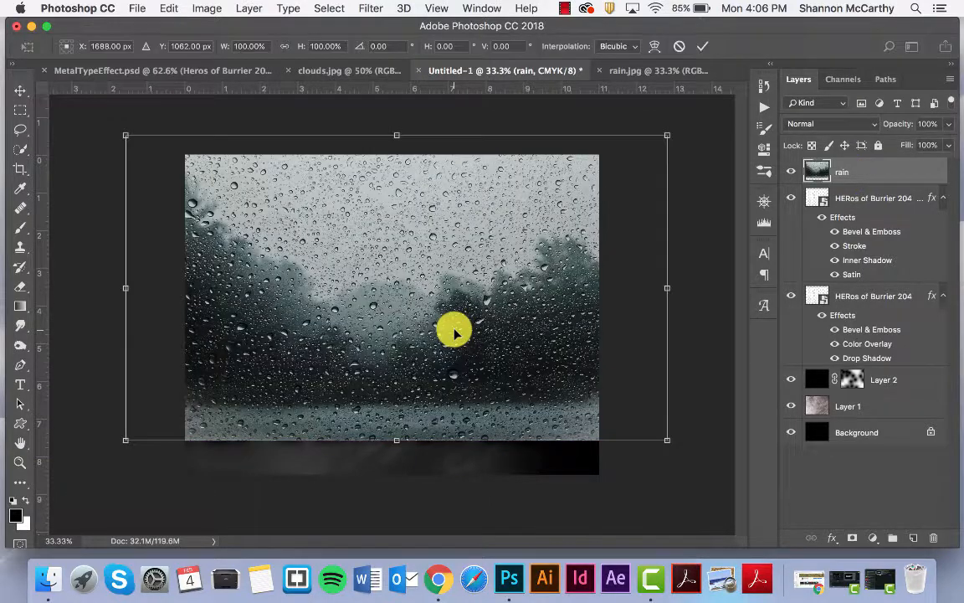
drag(672, 444, 534, 313)
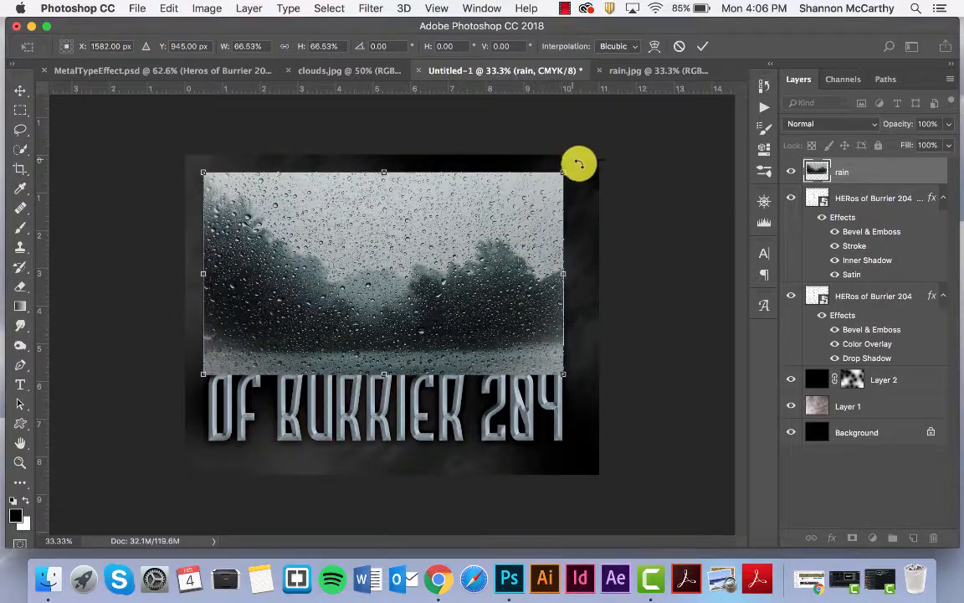
drag(579, 164, 271, 312)
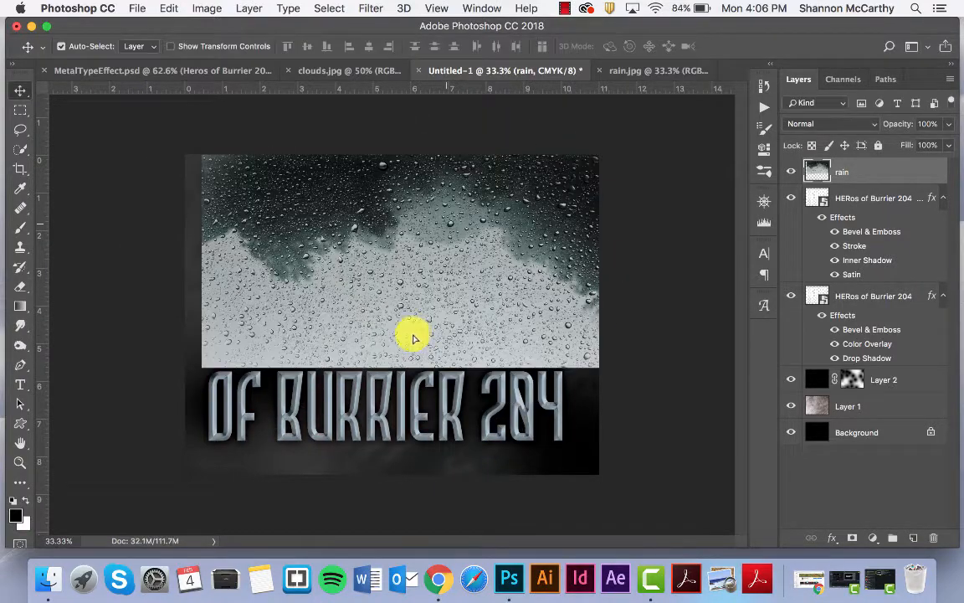
- Duplicate the rain layer, turn the copy upright at about 87% scale, and fit it directly below the original over the lower canvas
drag(355, 370, 316, 404)
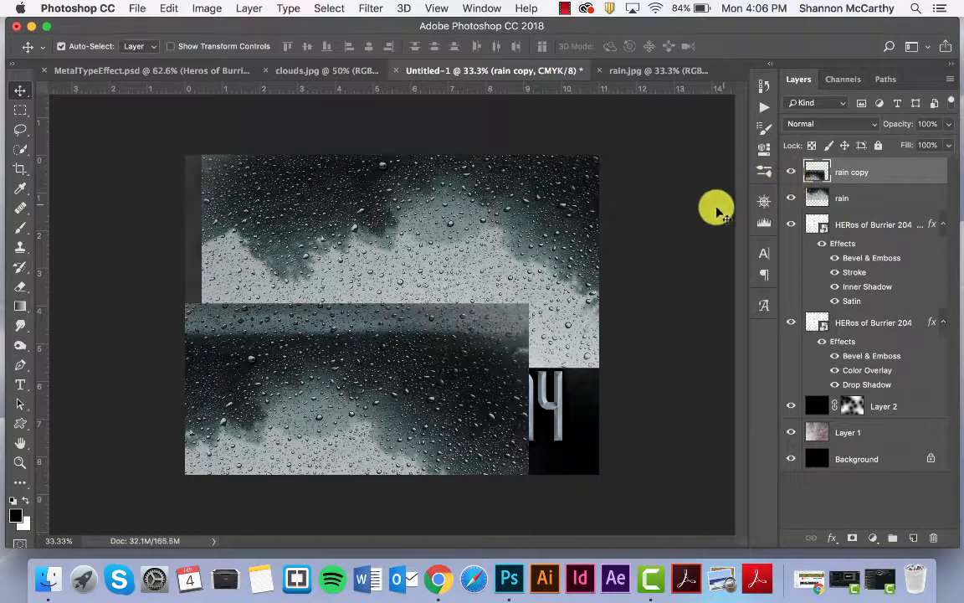
key(super+t)
drag(559, 313, 594, 310)
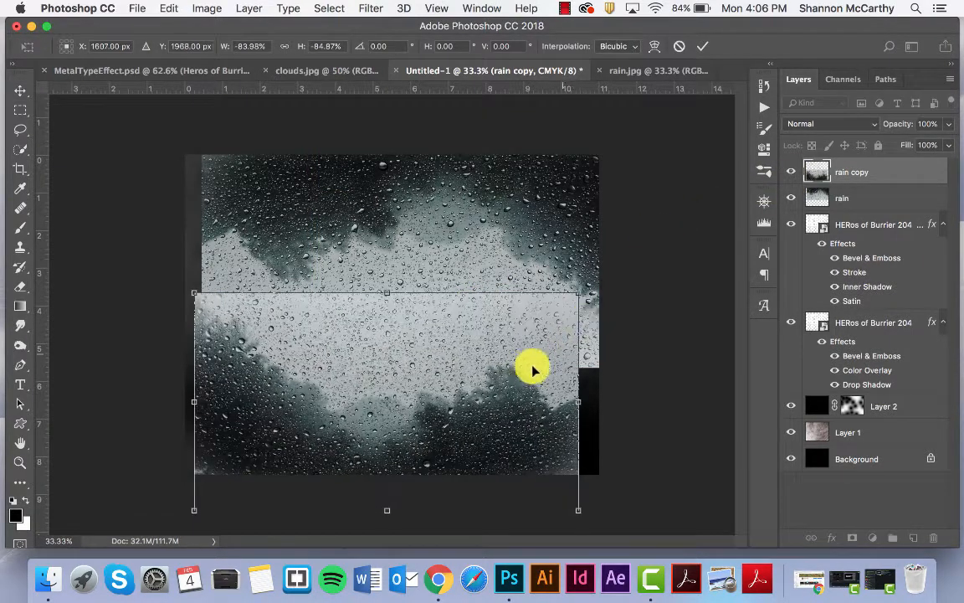
drag(532, 370, 534, 448)
drag(588, 370, 603, 368)
drag(538, 400, 539, 407)
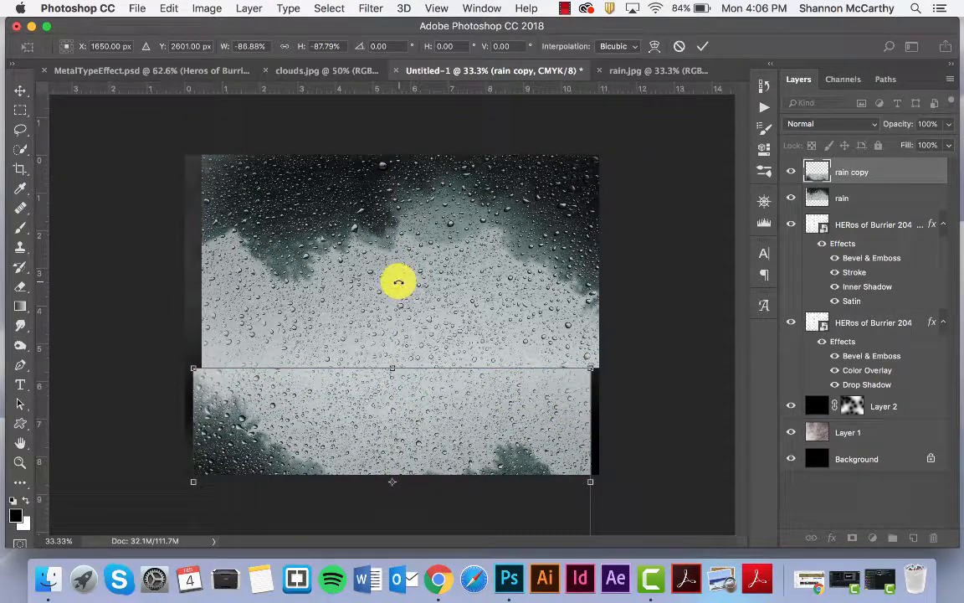
key(Return)
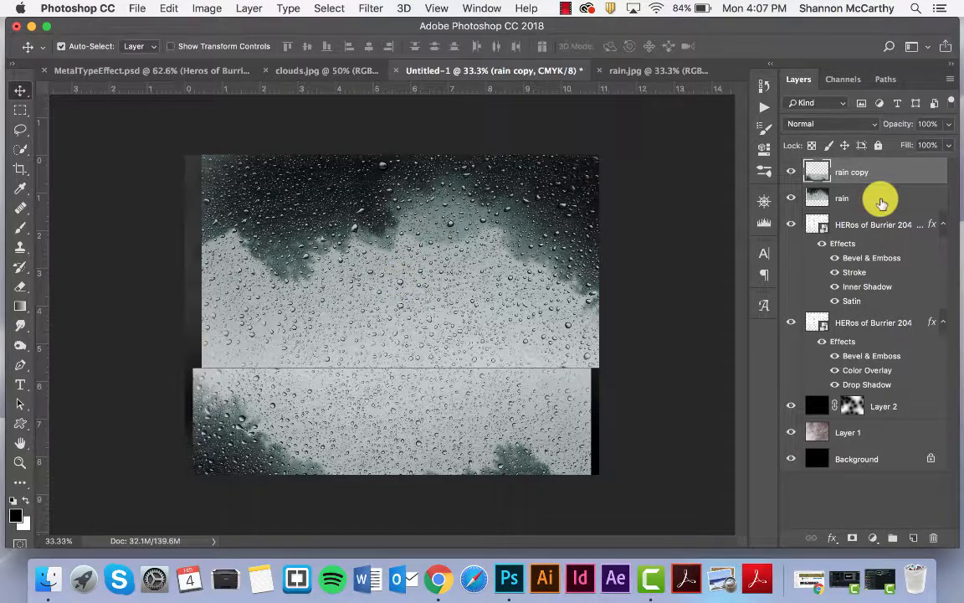
- Merge the rain layer and its copy into a single layer
shift+click(881, 201)
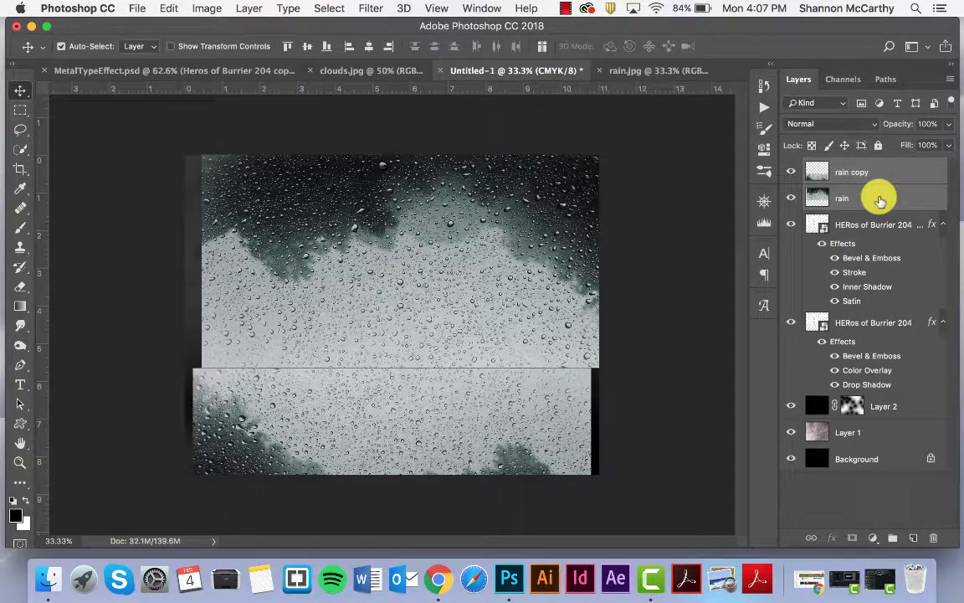
right_click(881, 200)
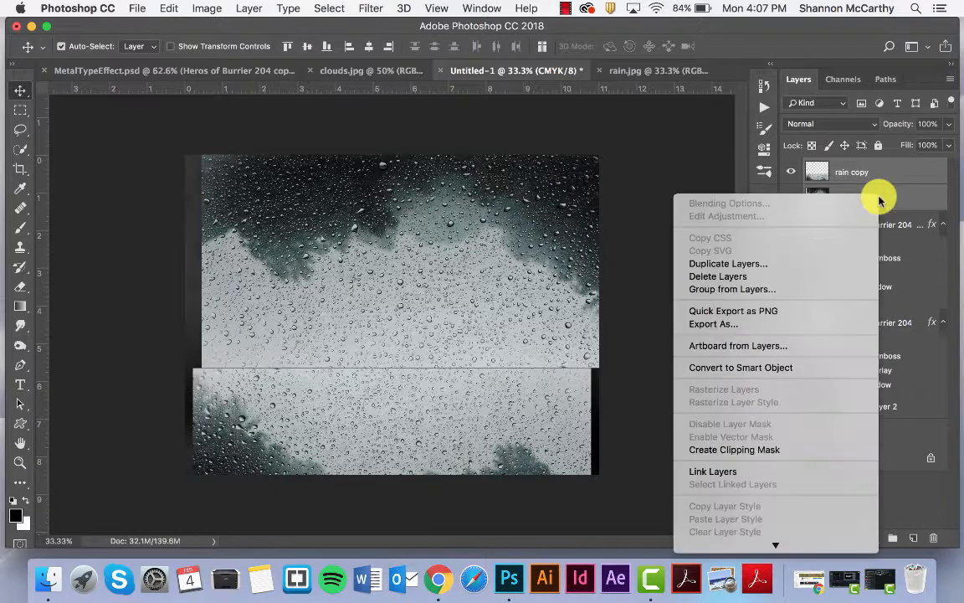
scroll(791, 418, down, 3)
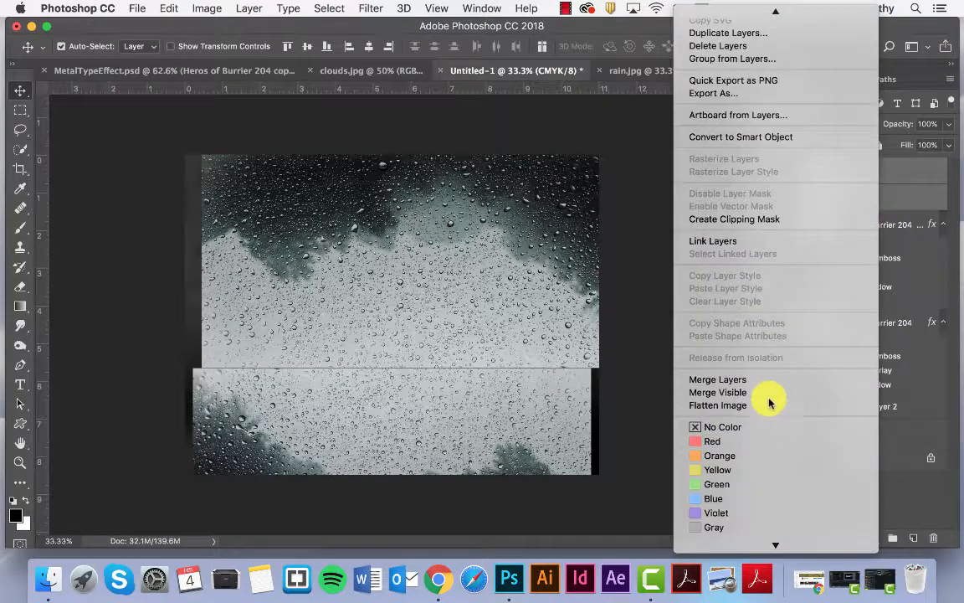
click(709, 379)
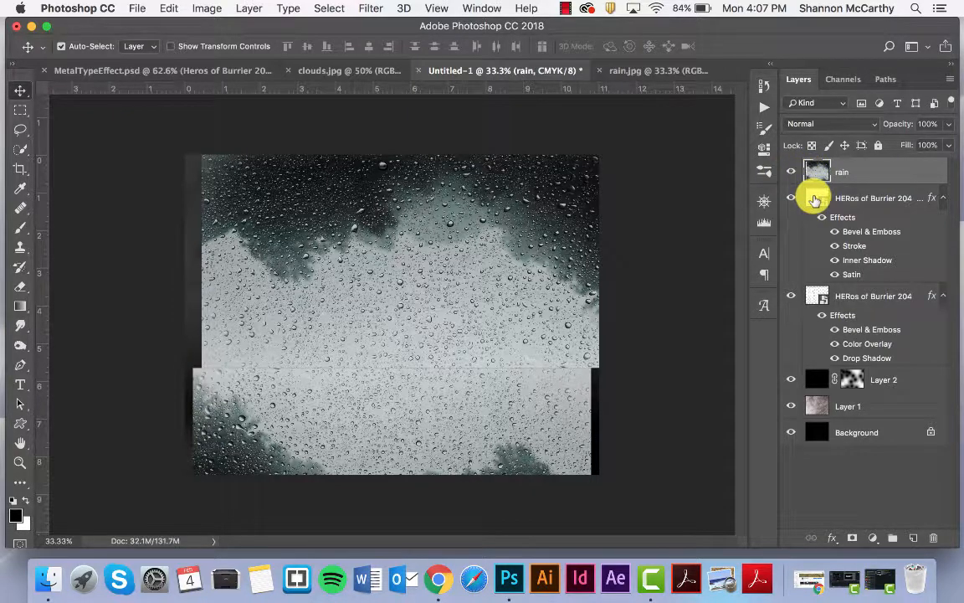
- Trim the rain layer to the title lettering by selecting the letter shapes, inverting the selection, deleting the outside area, and deselecting
super+click(816, 198)
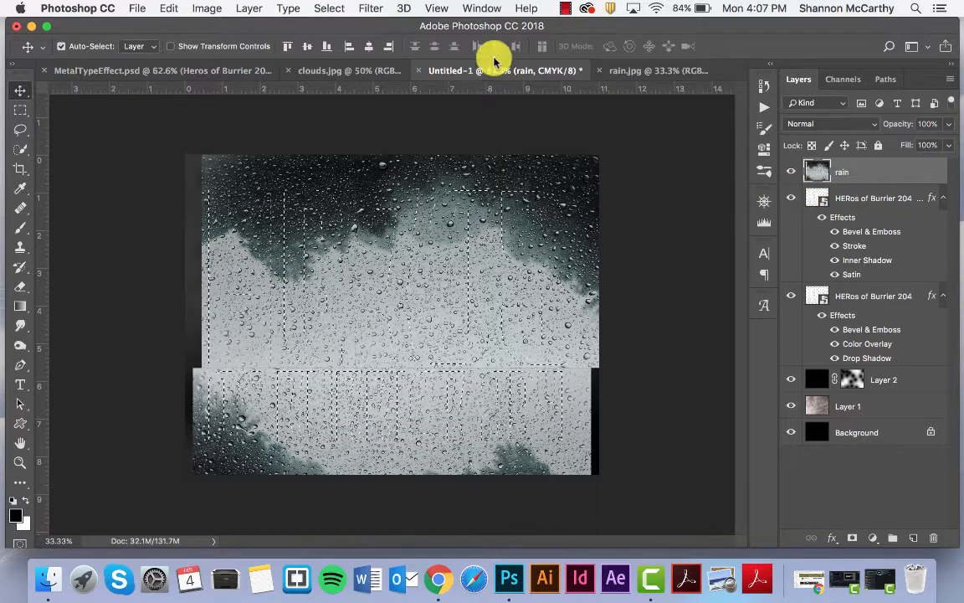
click(318, 8)
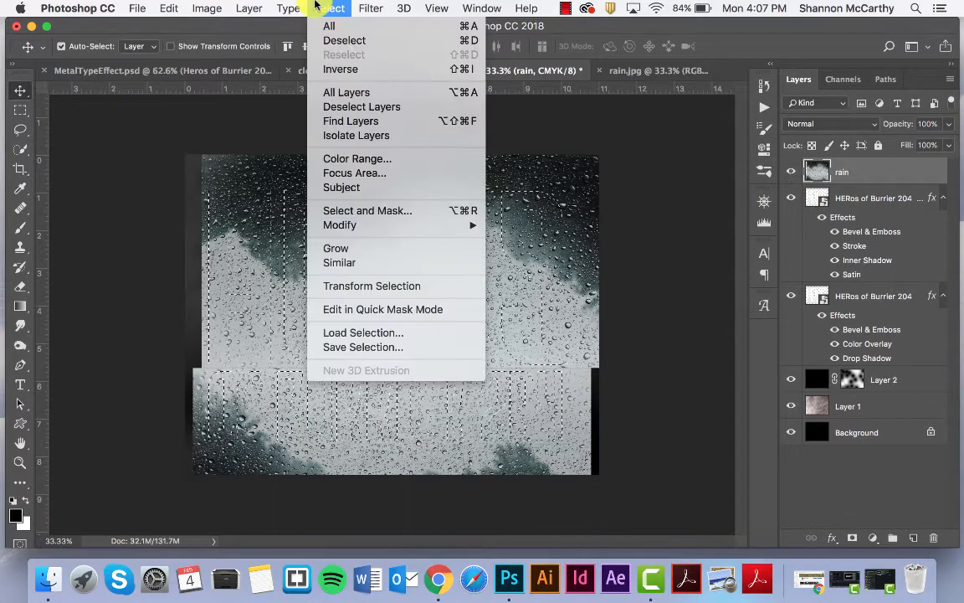
click(347, 68)
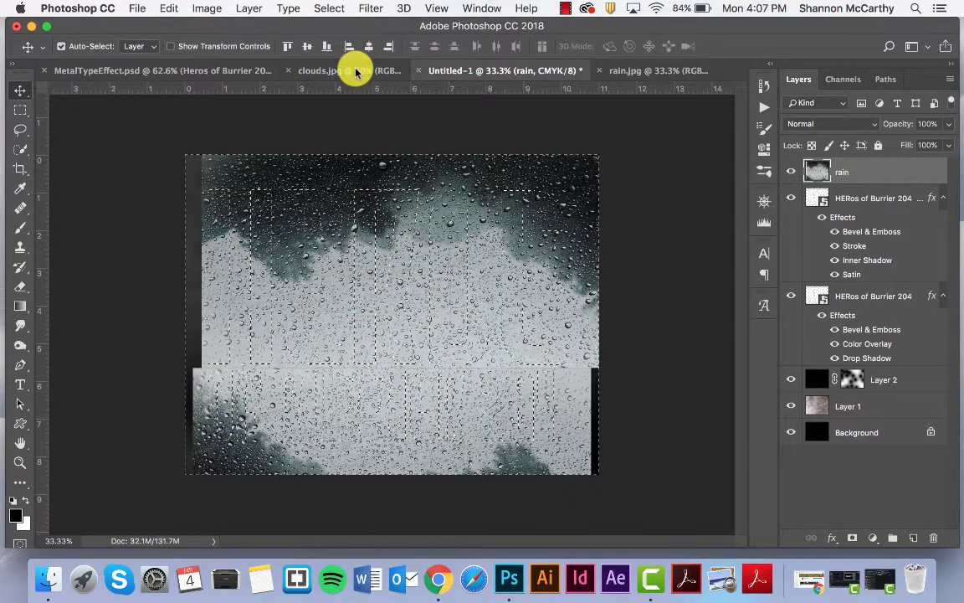
key(Delete)
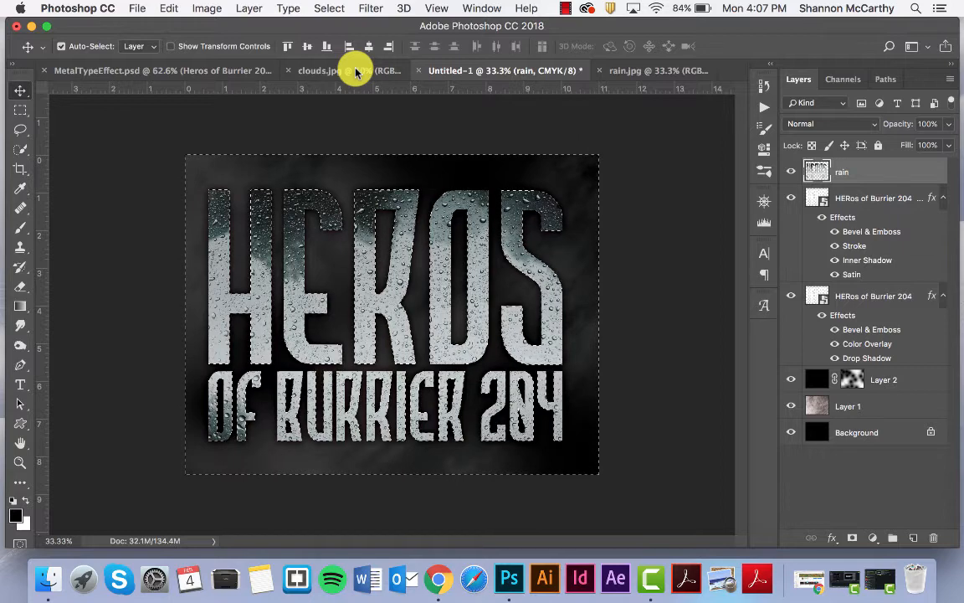
key(super+d)
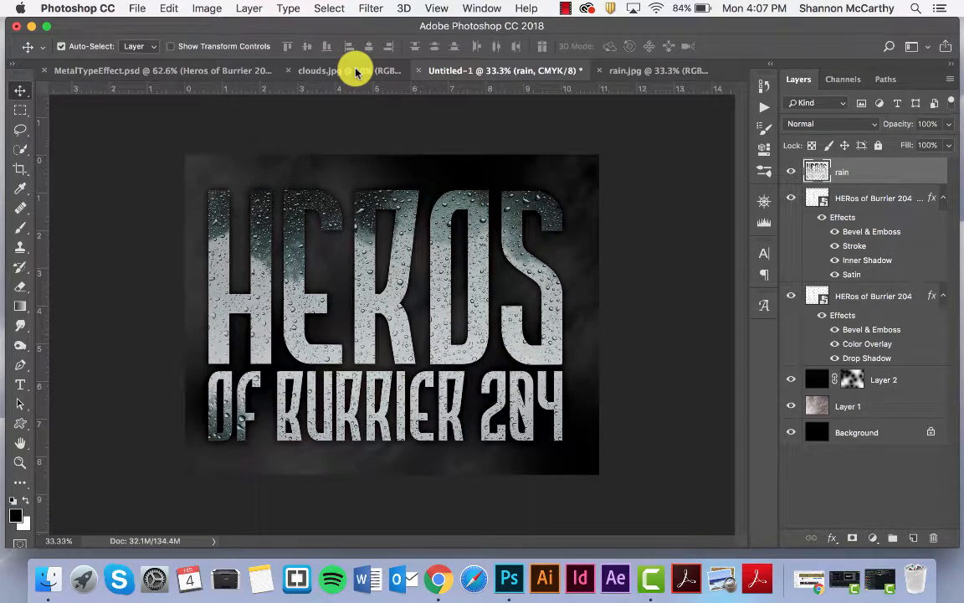
- Set the rain layer's blend mode to Overlay and its opacity to 65%
click(834, 126)
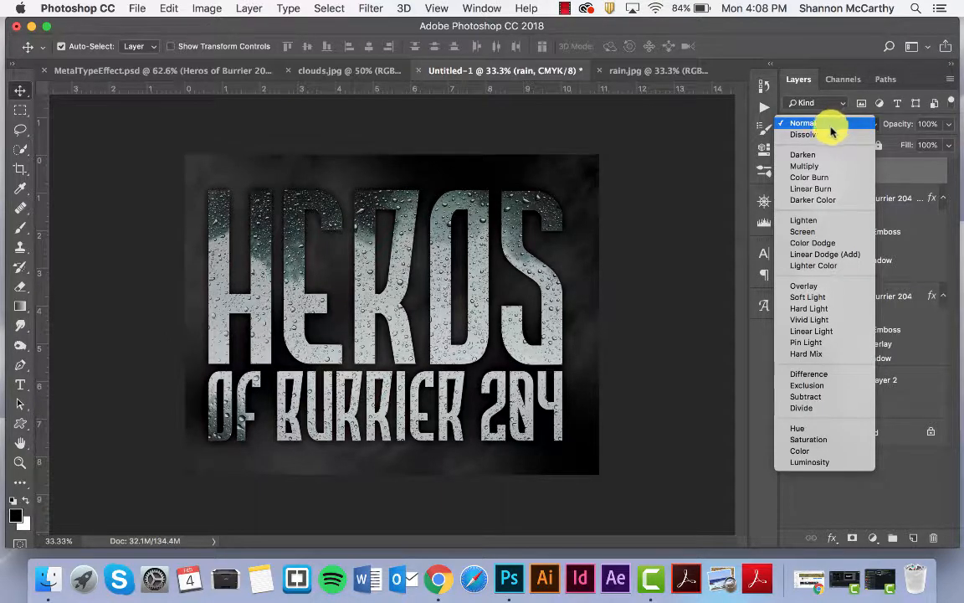
click(816, 286)
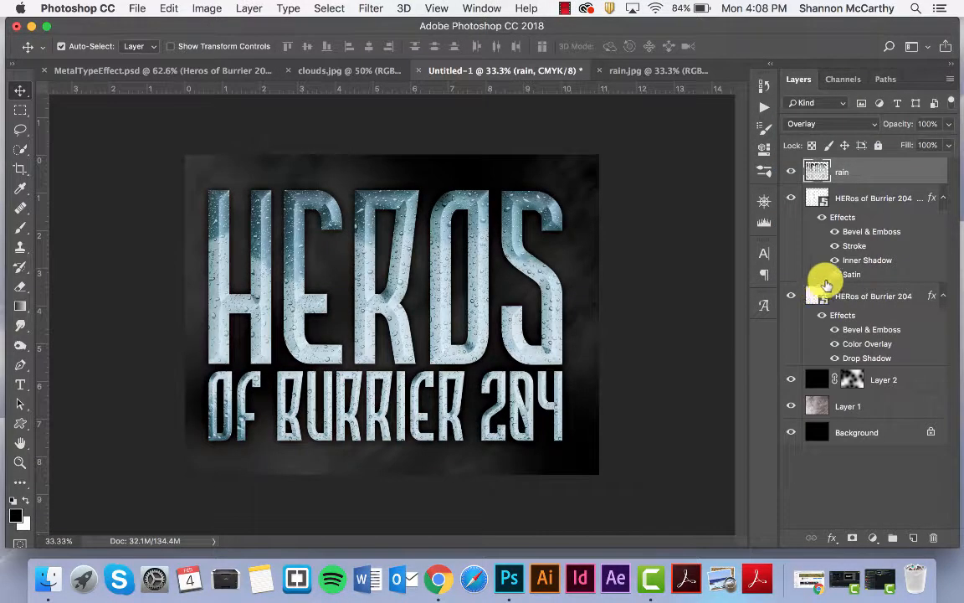
click(949, 124)
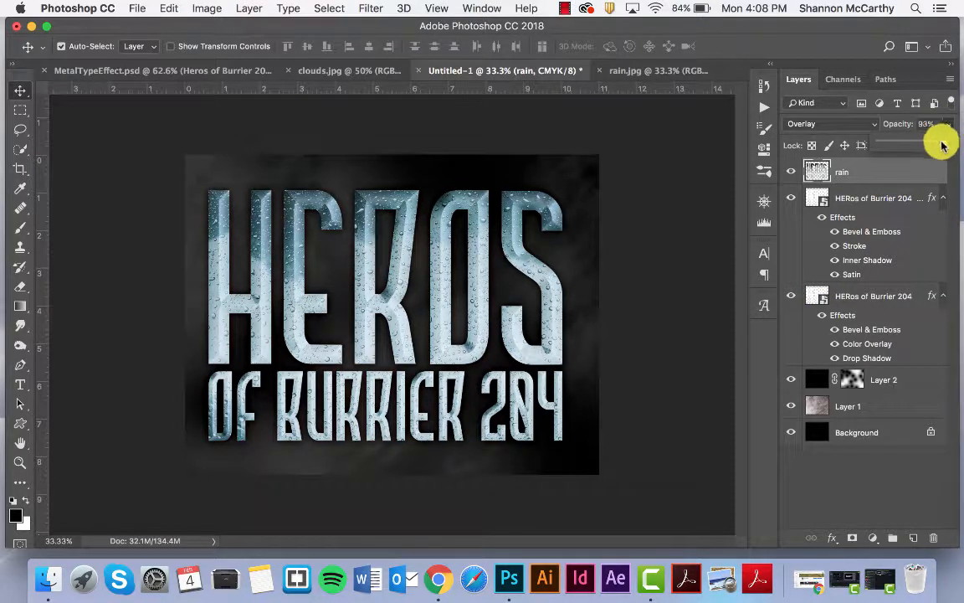
drag(941, 145, 924, 143)
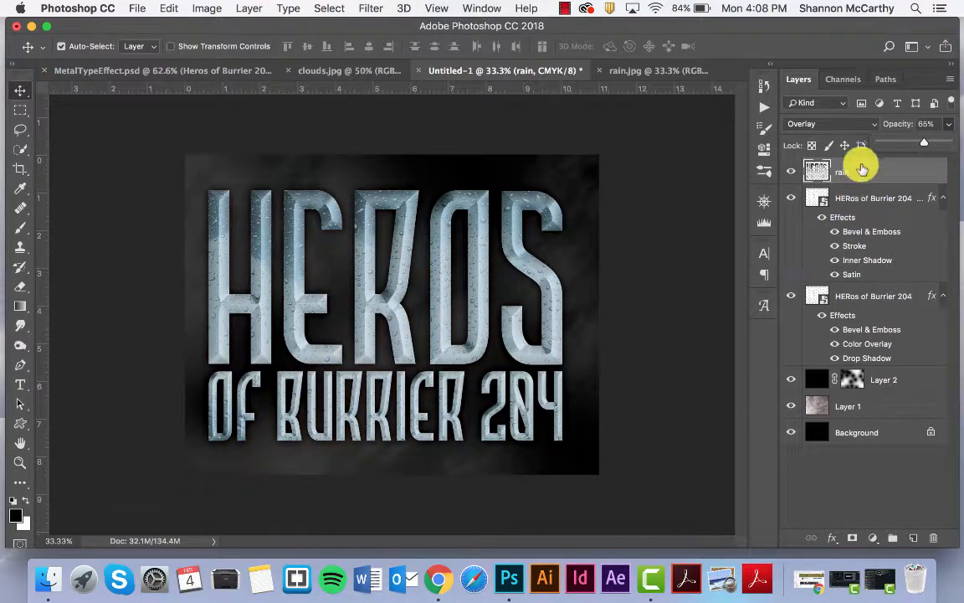
- Add a layer mask to the rain layer and try a full-opacity black brush dab over the tops of the H and E
click(864, 173)
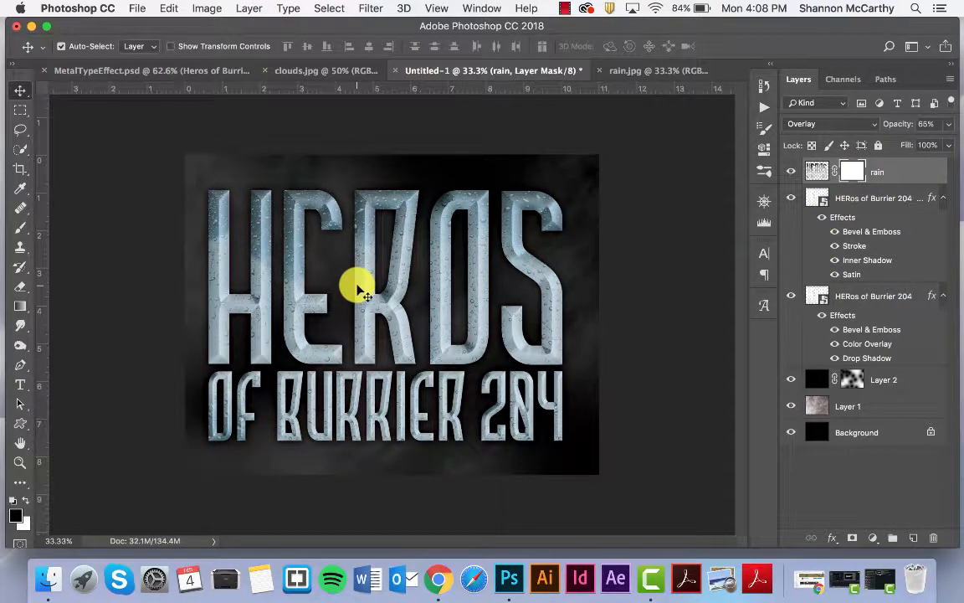
key(b)
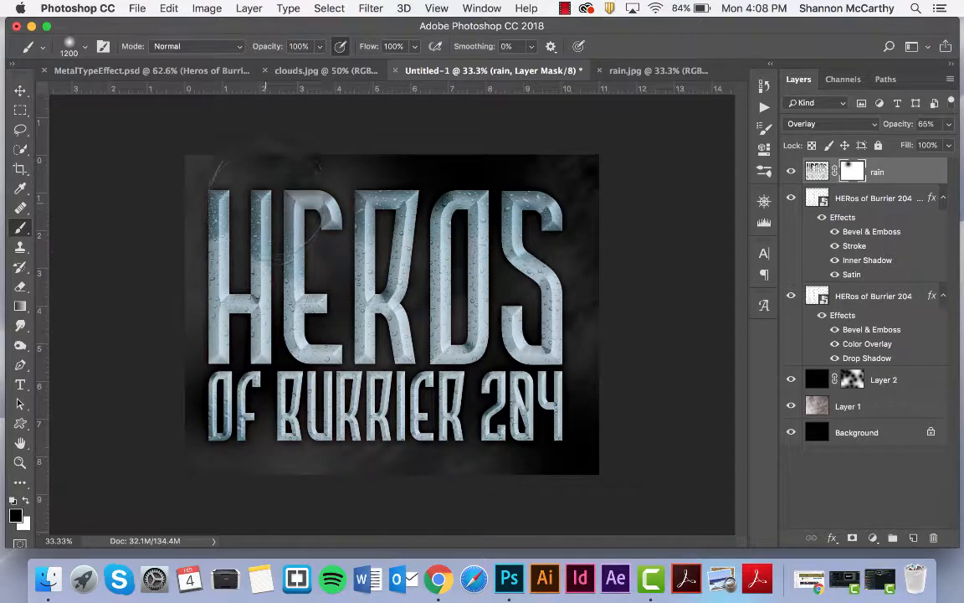
click(270, 195)
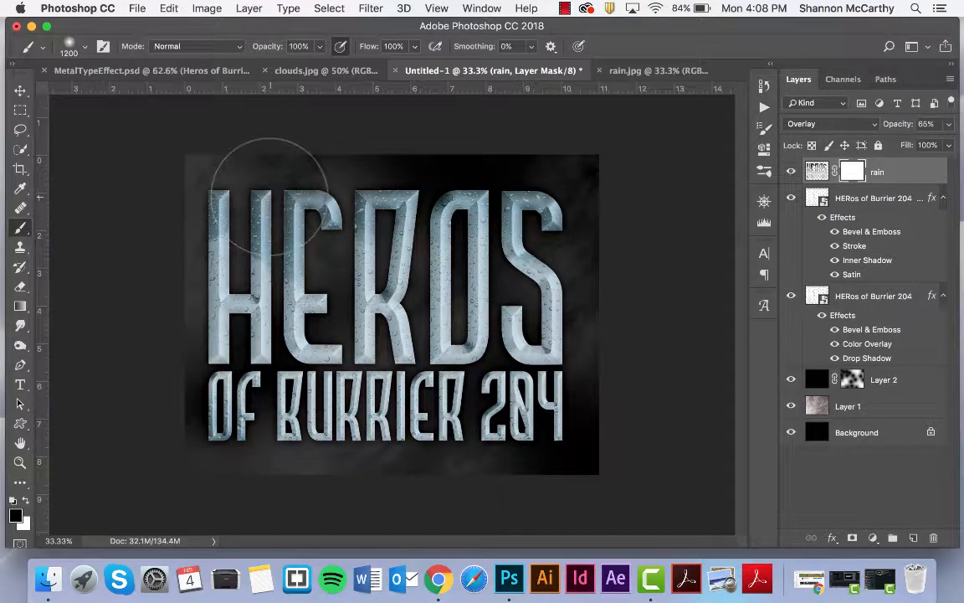
- Set the brush opacity to 42% and paint black on the rain mask to soften the raindrops across the upper letters and lower line
click(319, 46)
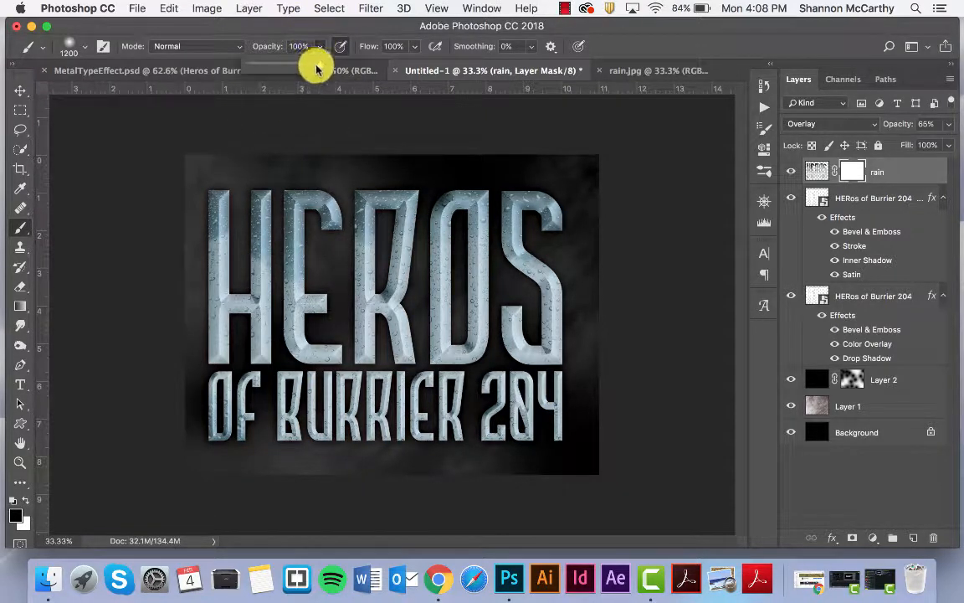
mouse_move(316, 68)
mouse_down()
mouse_move(268, 59)
mouse_move(277, 65)
mouse_up()
mouse_move(250, 194)
mouse_down()
mouse_move(215, 204)
mouse_move(349, 224)
mouse_move(292, 197)
mouse_move(316, 225)
mouse_move(400, 219)
mouse_up()
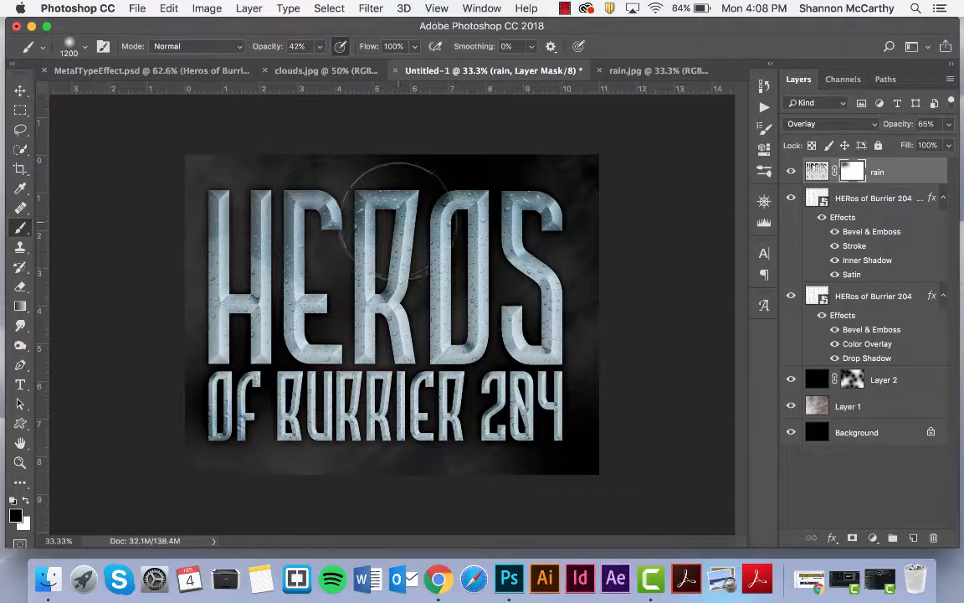
click(502, 224)
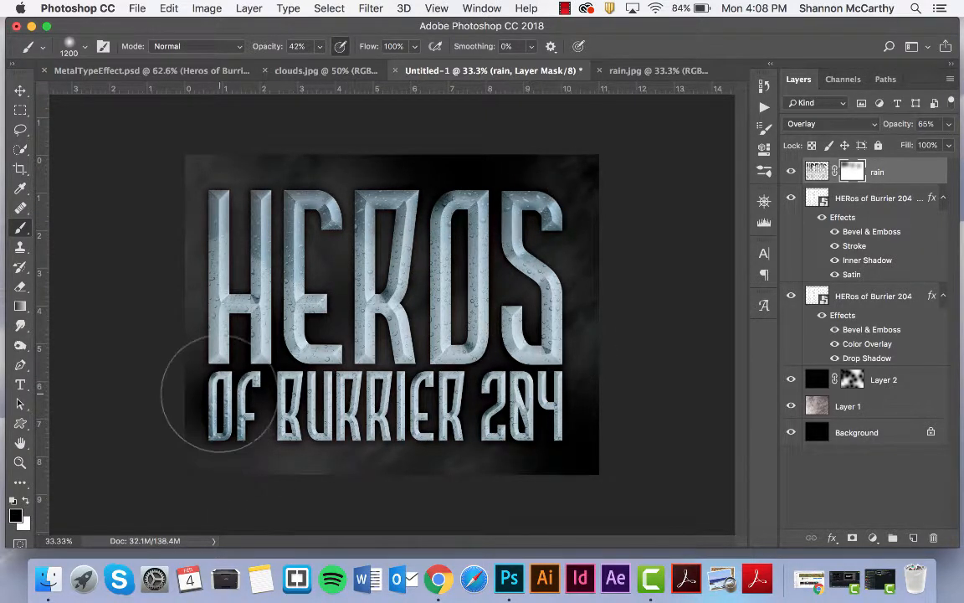
mouse_move(206, 433)
mouse_down()
mouse_move(446, 499)
mouse_move(538, 499)
mouse_up()
mouse_move(486, 297)
mouse_down()
mouse_move(458, 452)
mouse_move(475, 441)
mouse_up()
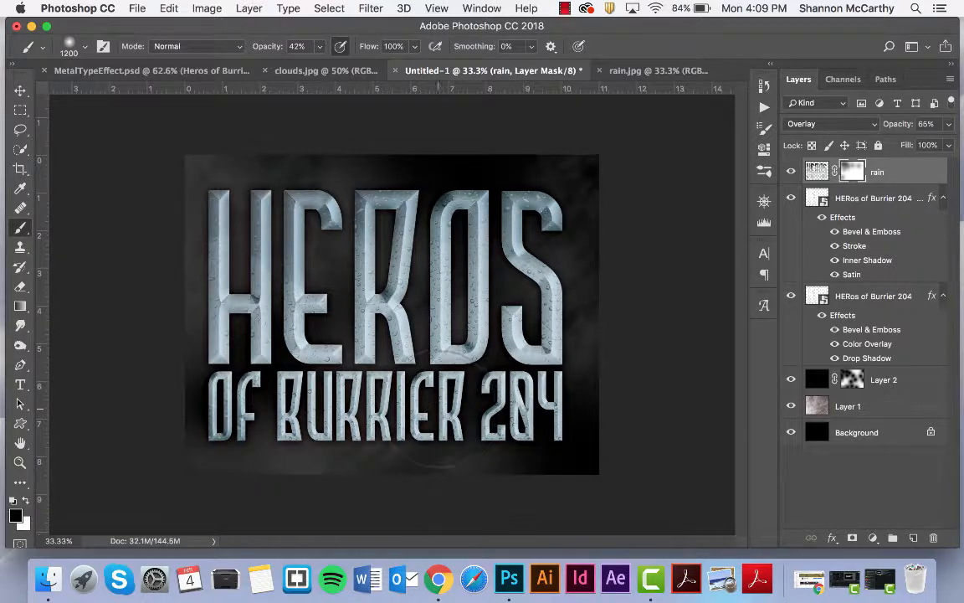
- Apply the Sharpen filter to the rain layer
click(371, 8)
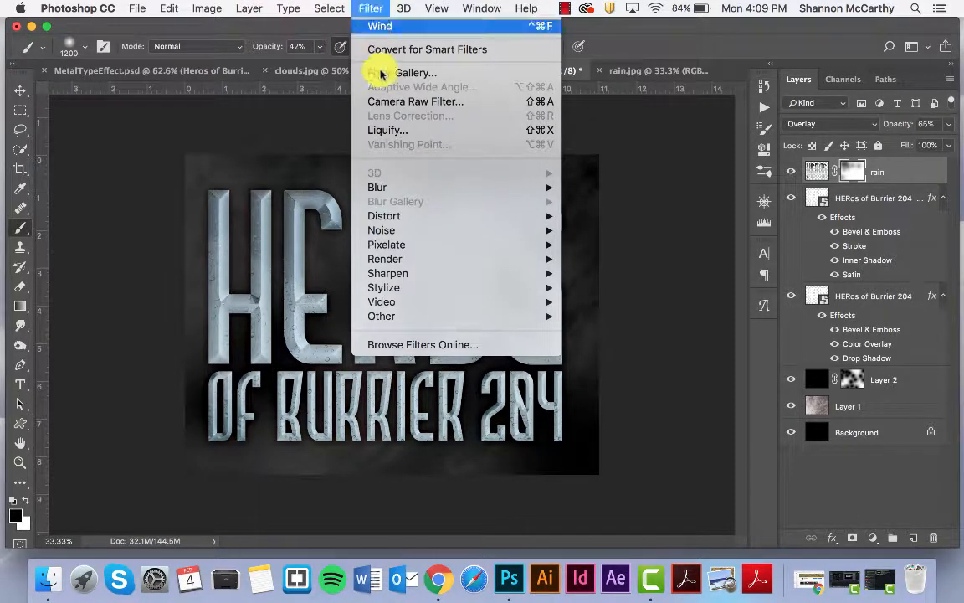
mouse_move(402, 273)
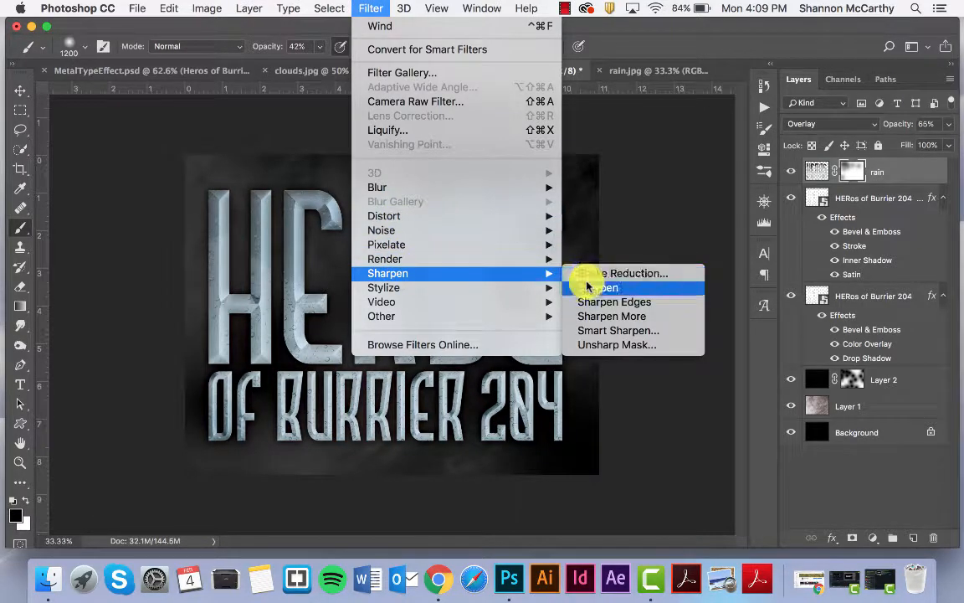
click(590, 286)
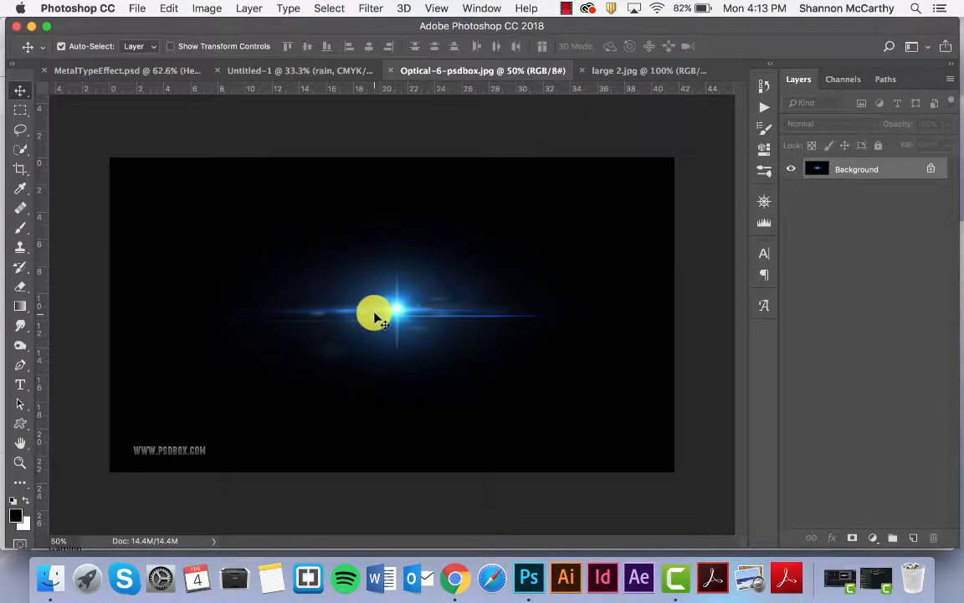
- Bring the Optical-6-psdbox.jpg flare into the title document, shrink it, blend it with Lighten, and place it at the top of the H
drag(310, 165, 347, 272)
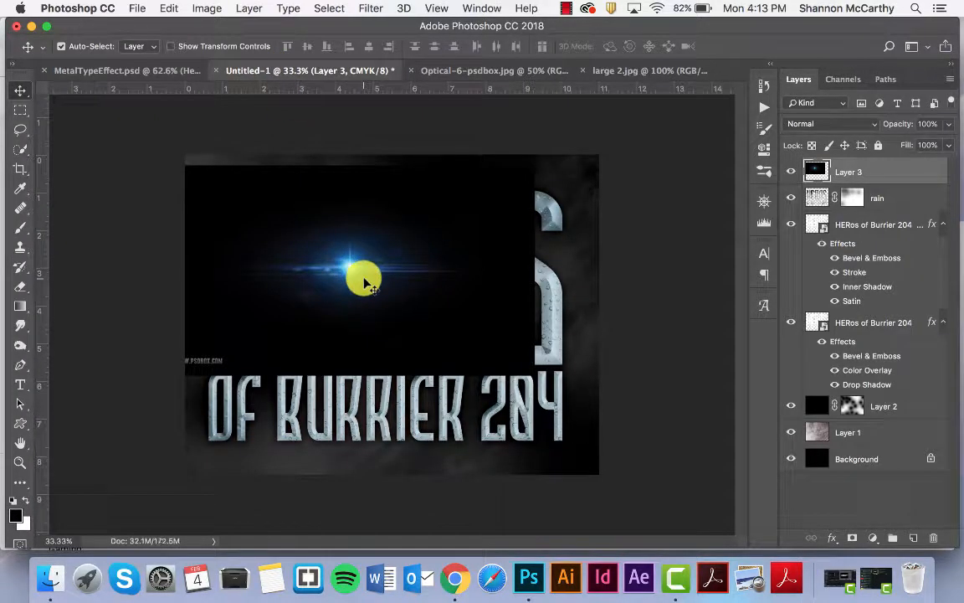
key(super+t)
mouse_move(276, 187)
mouse_down()
mouse_move(246, 177)
mouse_move(266, 175)
mouse_up()
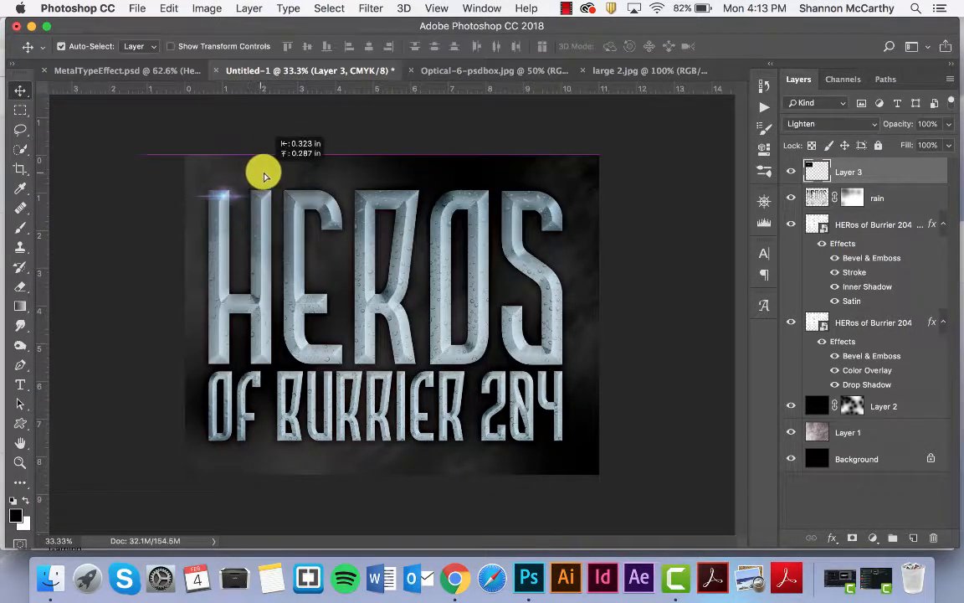
- Try the Screen blend mode on the flare layer and return it to Lighten
click(831, 123)
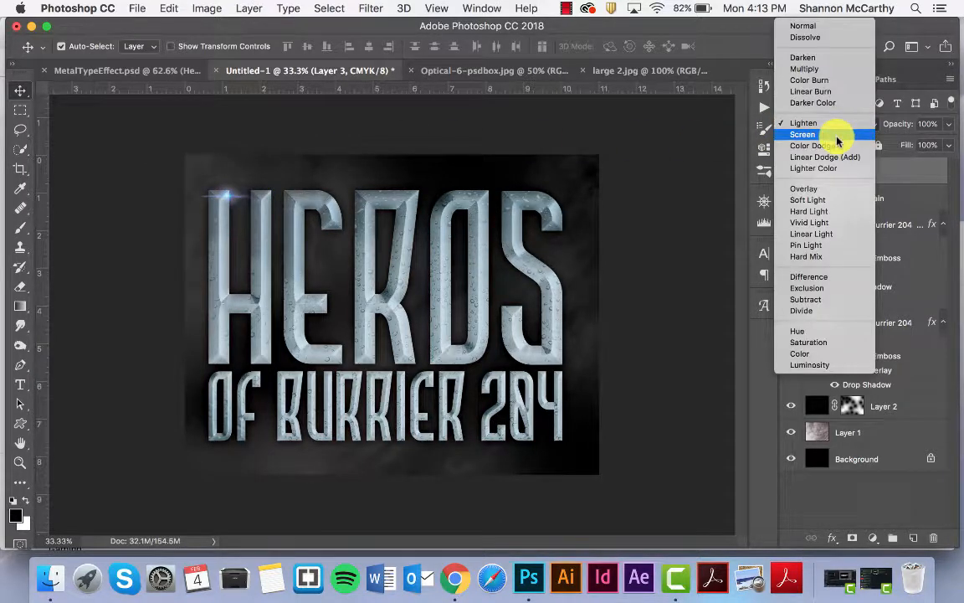
click(803, 133)
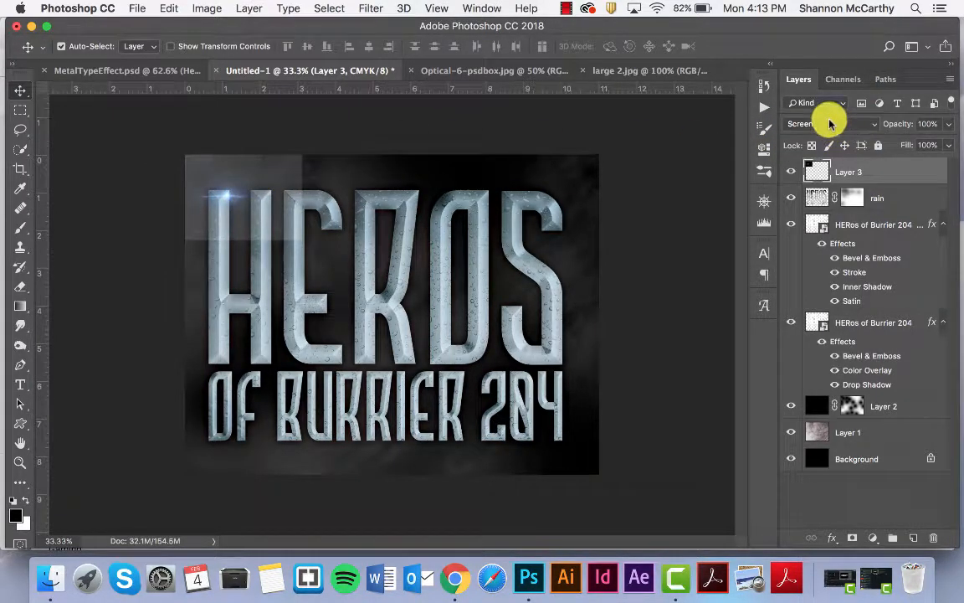
click(828, 124)
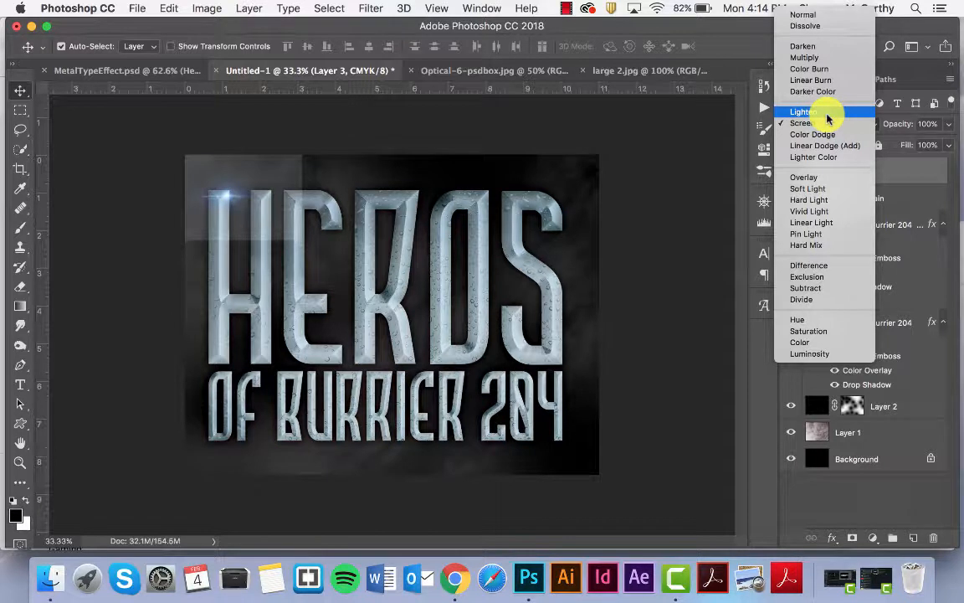
click(826, 115)
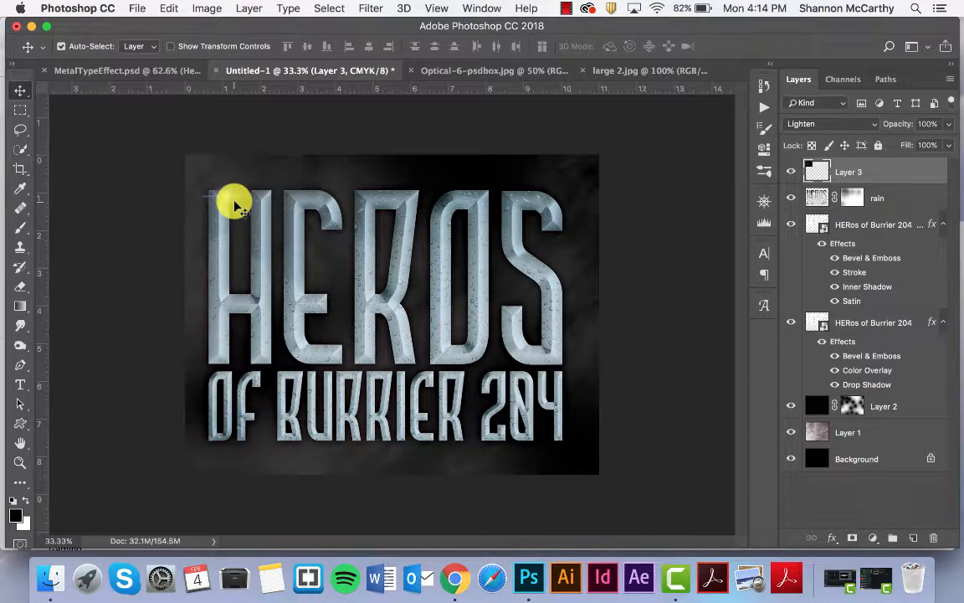
- Enlarge the flare layer and move its bright center into the gap between the E and R of HEROS
key(super+t)
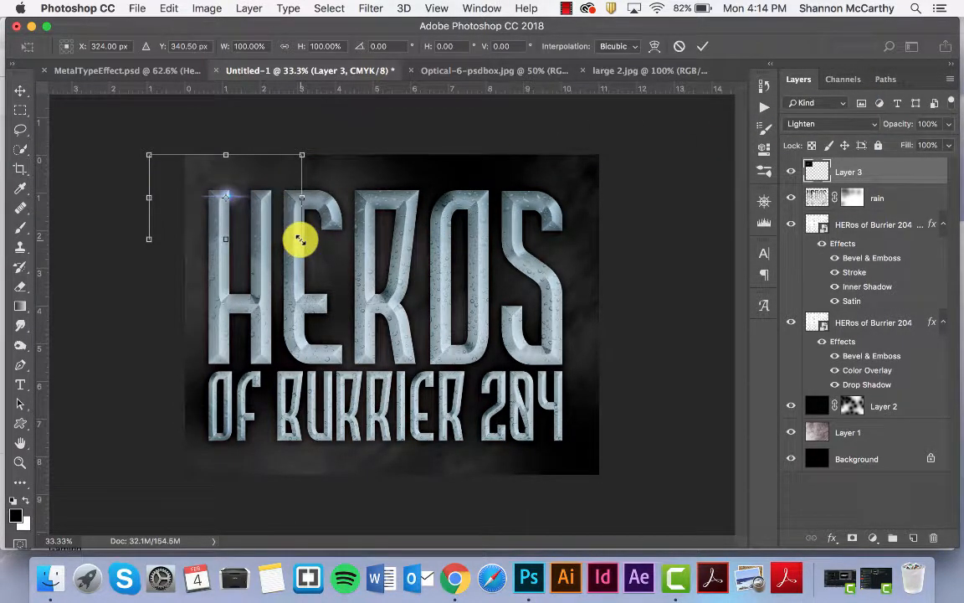
drag(301, 239, 429, 312)
key(Return)
drag(297, 234, 356, 256)
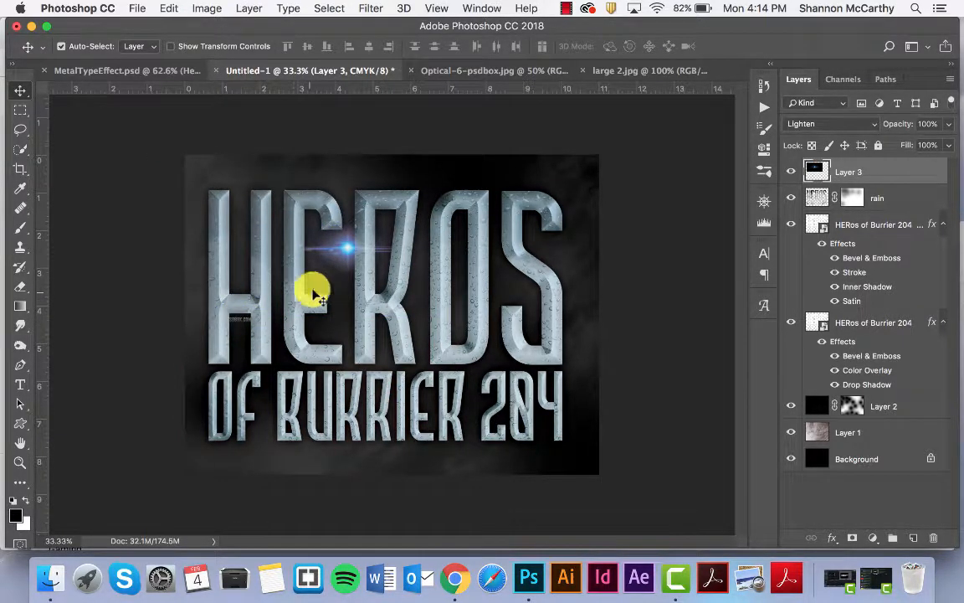
- Remove the website watermark from the flare layer with a rectangular selection over the H
click(20, 109)
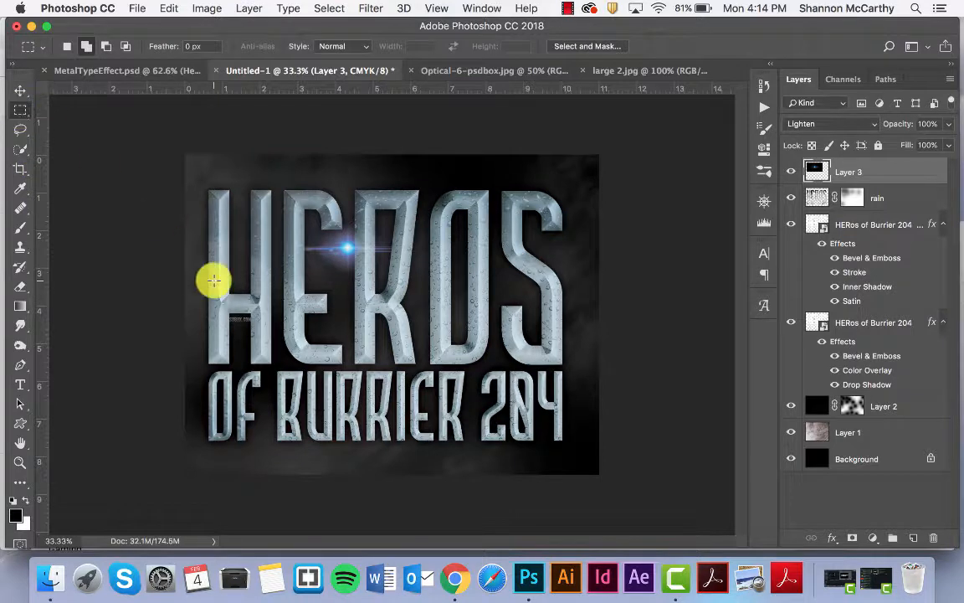
drag(208, 307, 278, 341)
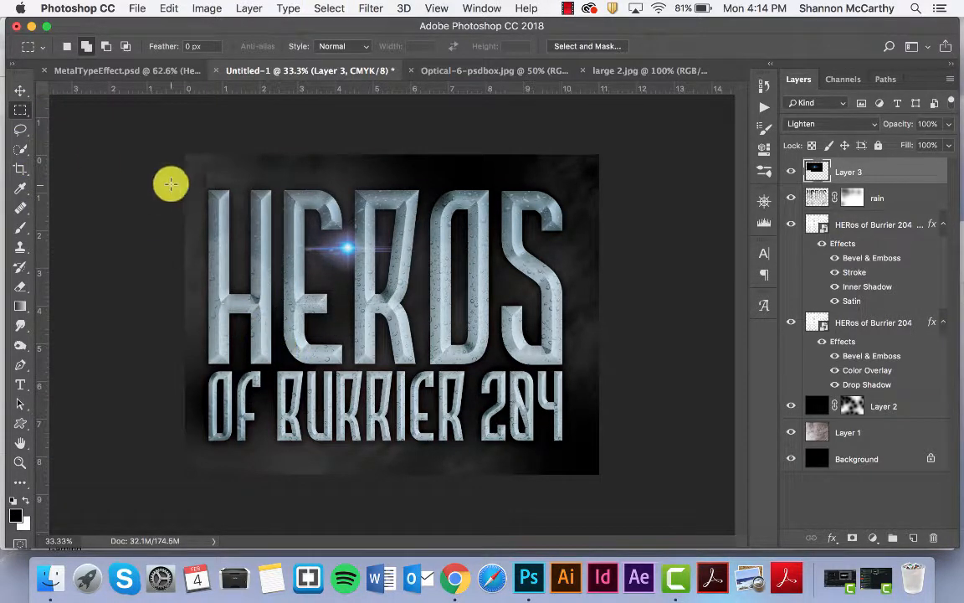
- Duplicate the flare, placing one over the 2 in 204 and the other, scaled to about 125%, between the H and E
click(20, 89)
drag(352, 268, 497, 409)
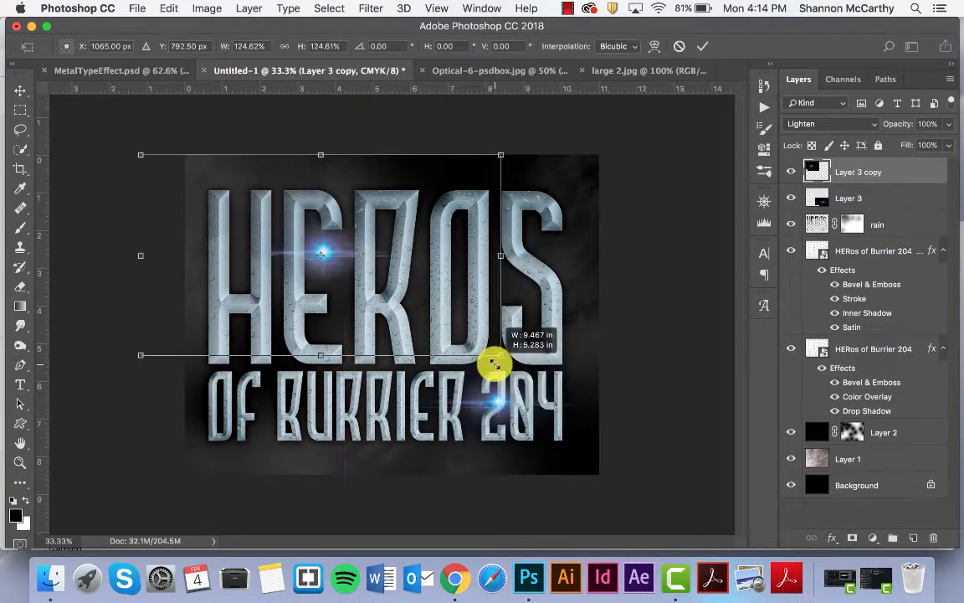
drag(494, 365, 495, 368)
key(Return)
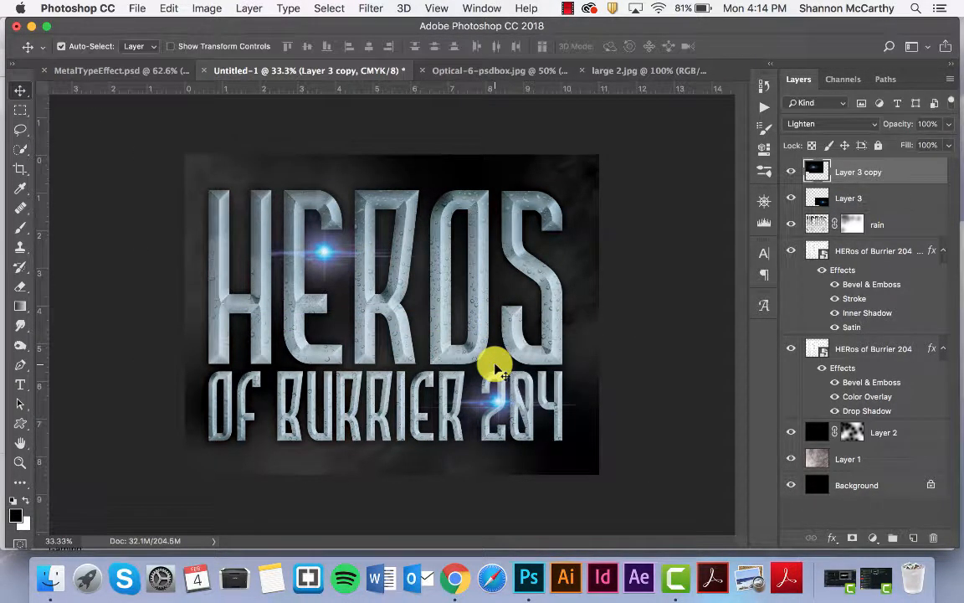
drag(338, 258, 292, 246)
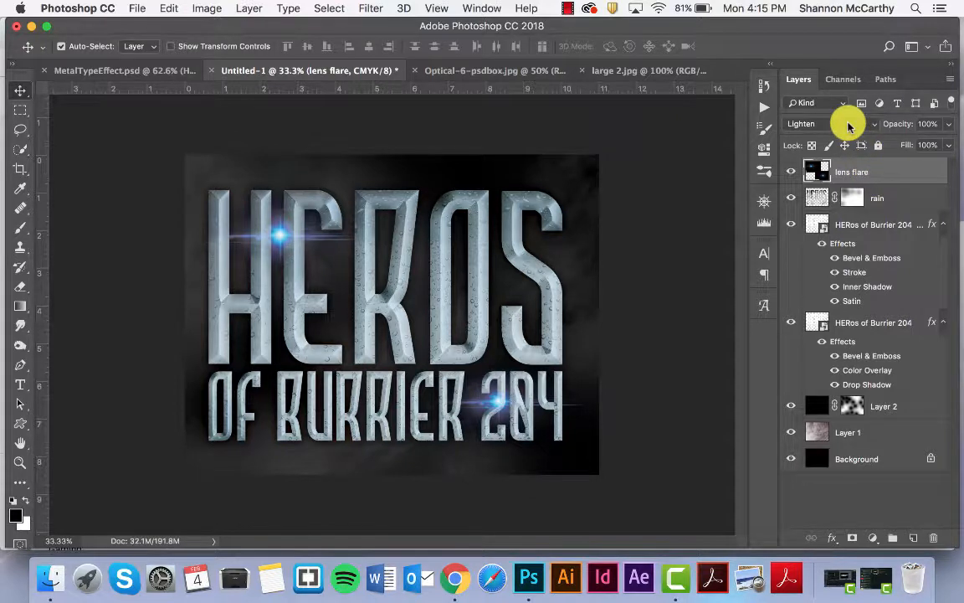
- Keep the lens flare layer's blend mode at Lighten and add a new empty layer above it
click(849, 125)
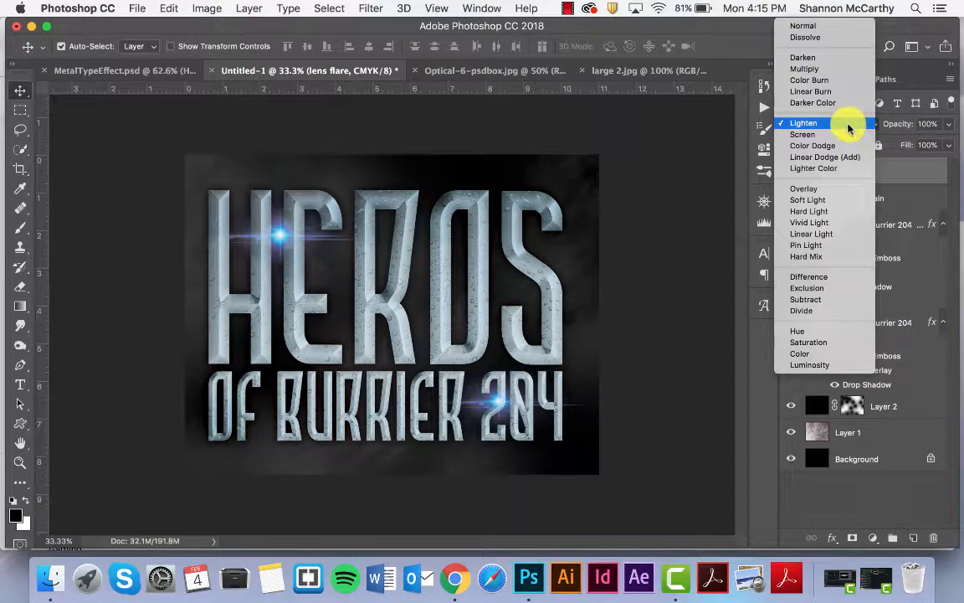
click(846, 126)
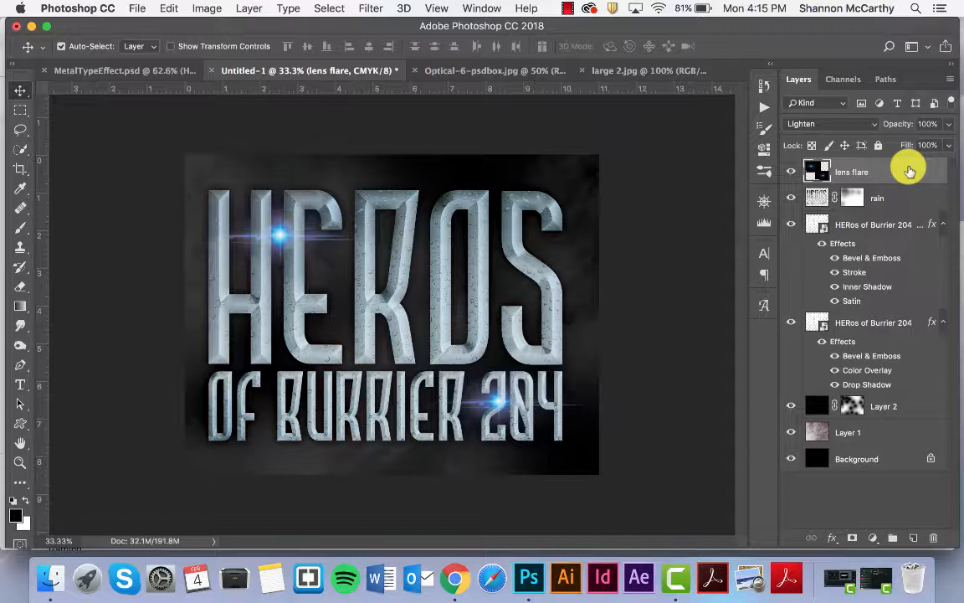
click(913, 537)
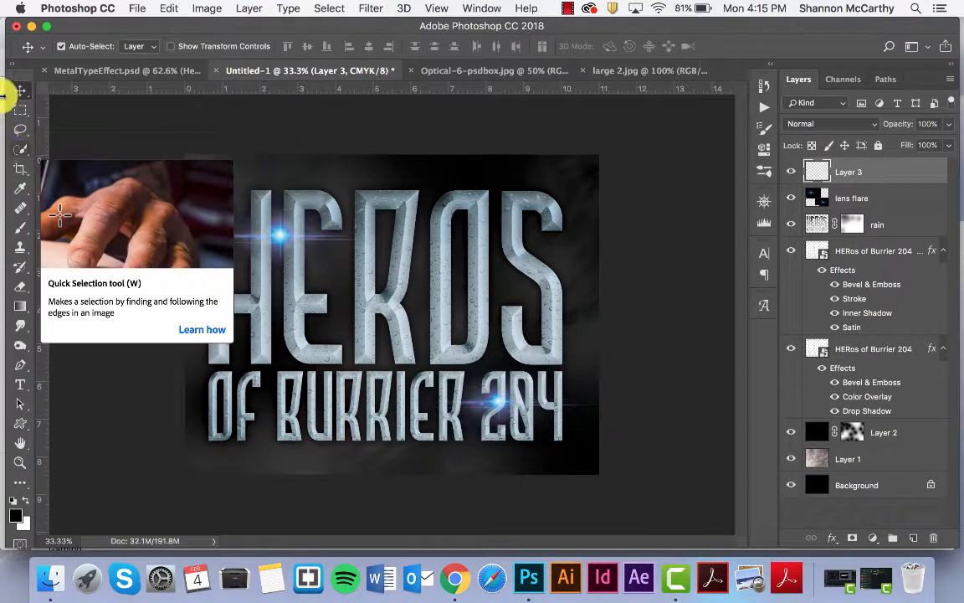
- Fill a rectangle covering the OF BURRIER 204 line with orange #ff9900 on the new empty layer
click(20, 109)
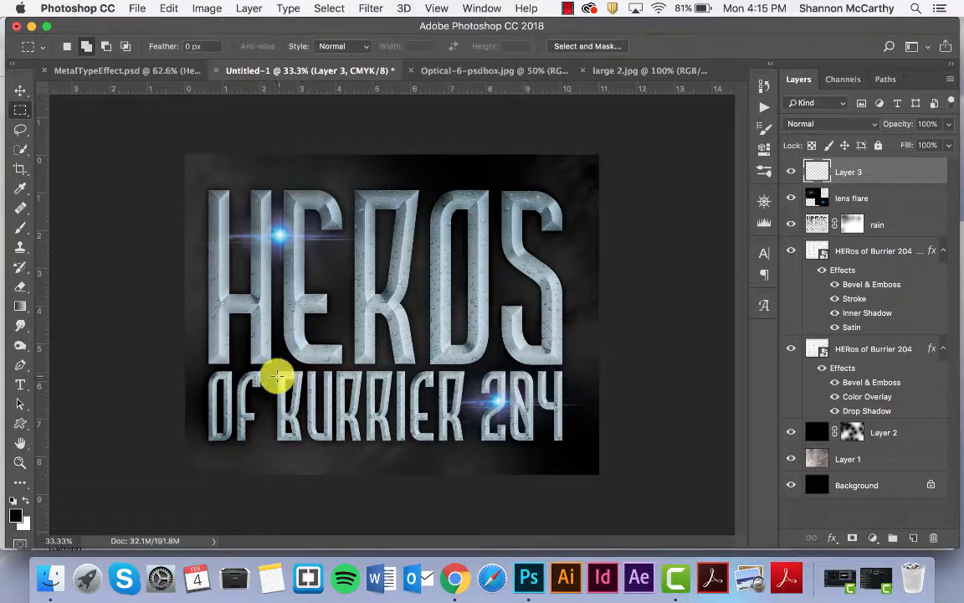
drag(232, 379, 568, 449)
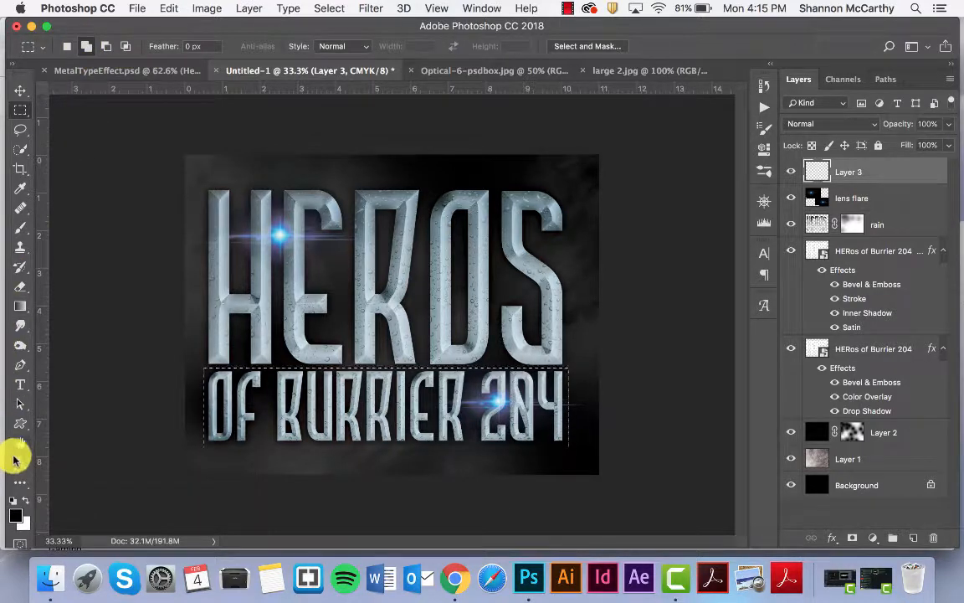
click(16, 514)
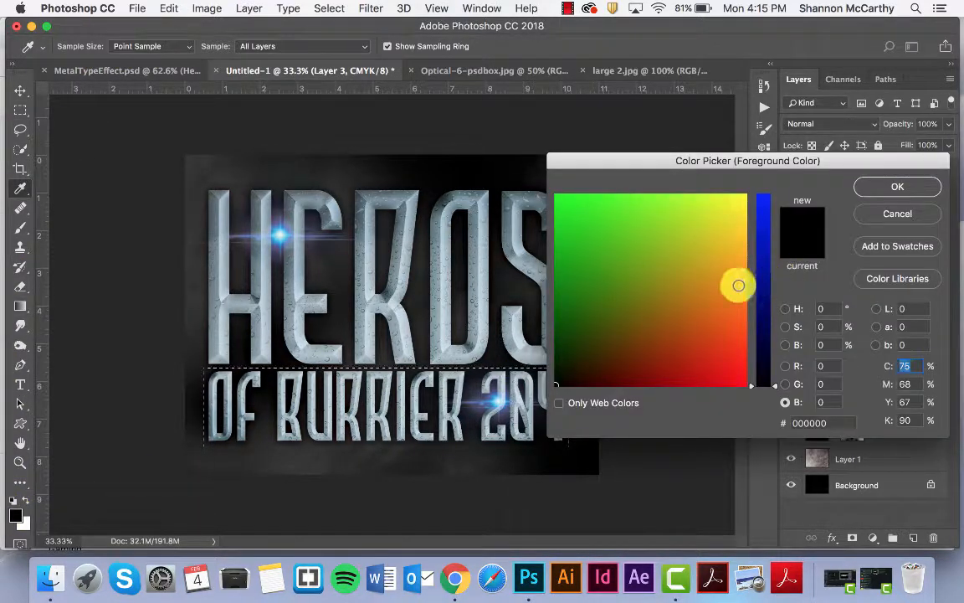
mouse_move(738, 284)
mouse_down()
mouse_move(727, 272)
mouse_move(734, 258)
mouse_move(746, 277)
mouse_move(746, 265)
mouse_up()
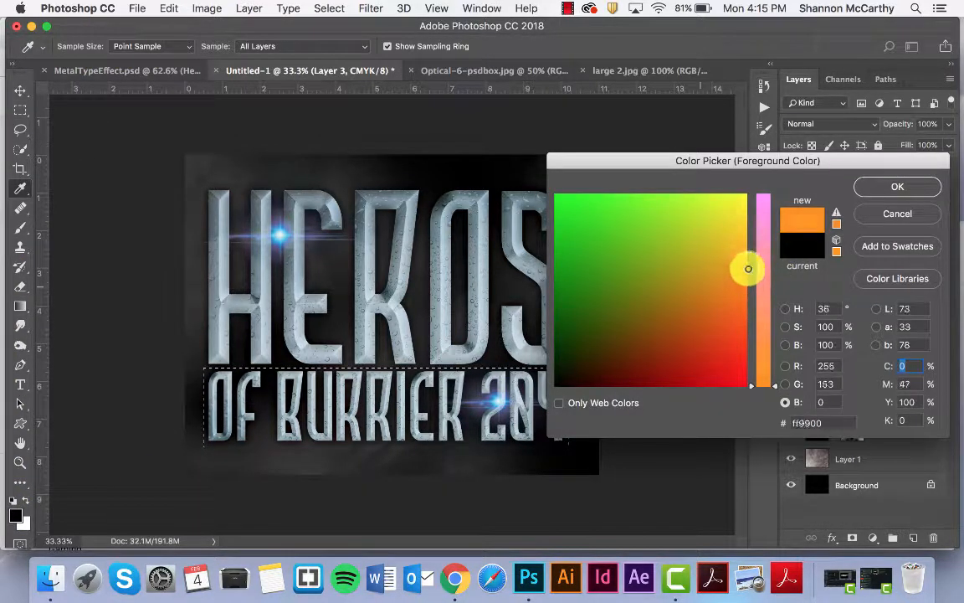
click(881, 189)
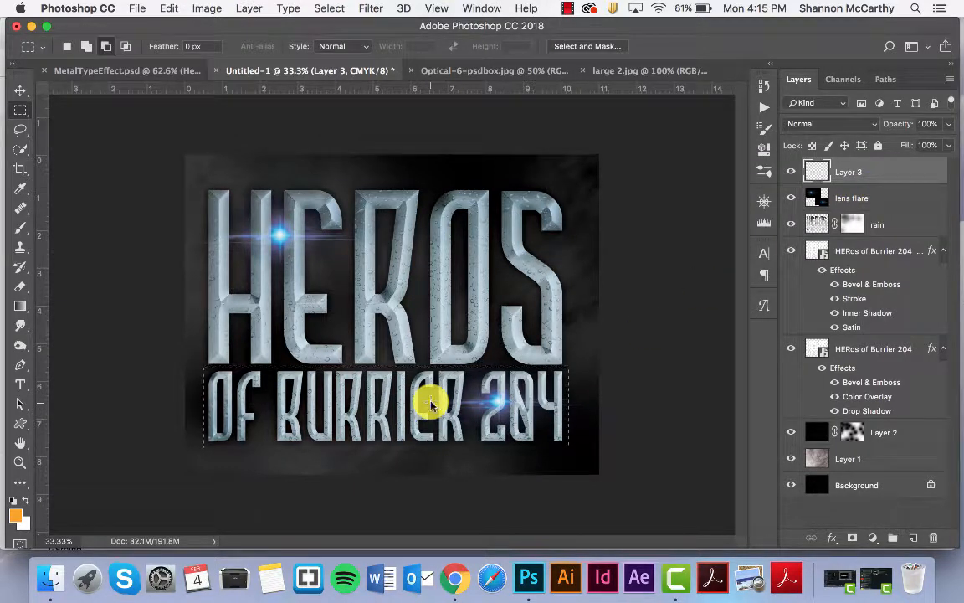
key(alt+BackSpace)
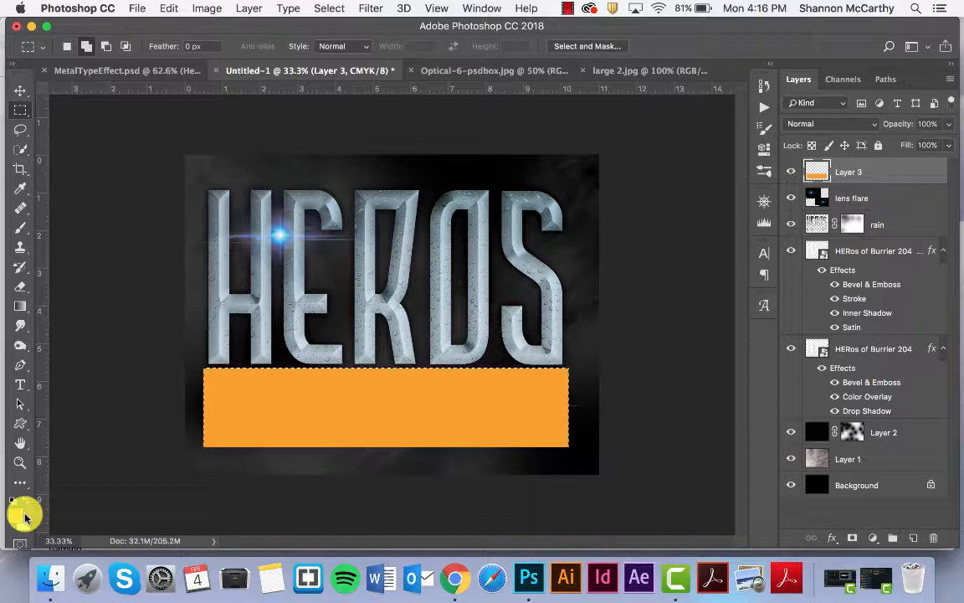
- Trim the orange rectangle to the letter shapes by deleting everything outside the rain layer's outline, and clear the selection
click(825, 175)
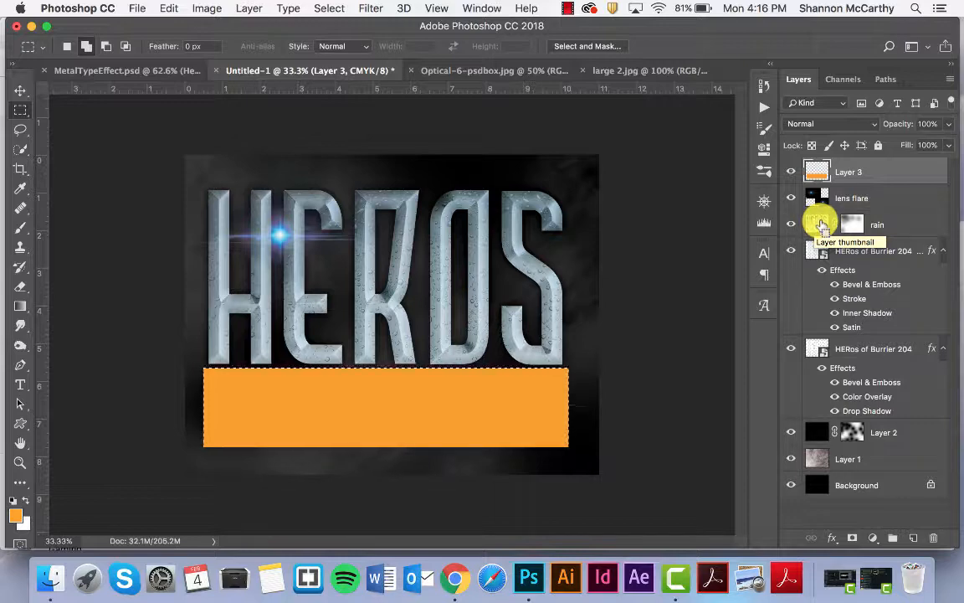
super+click(820, 224)
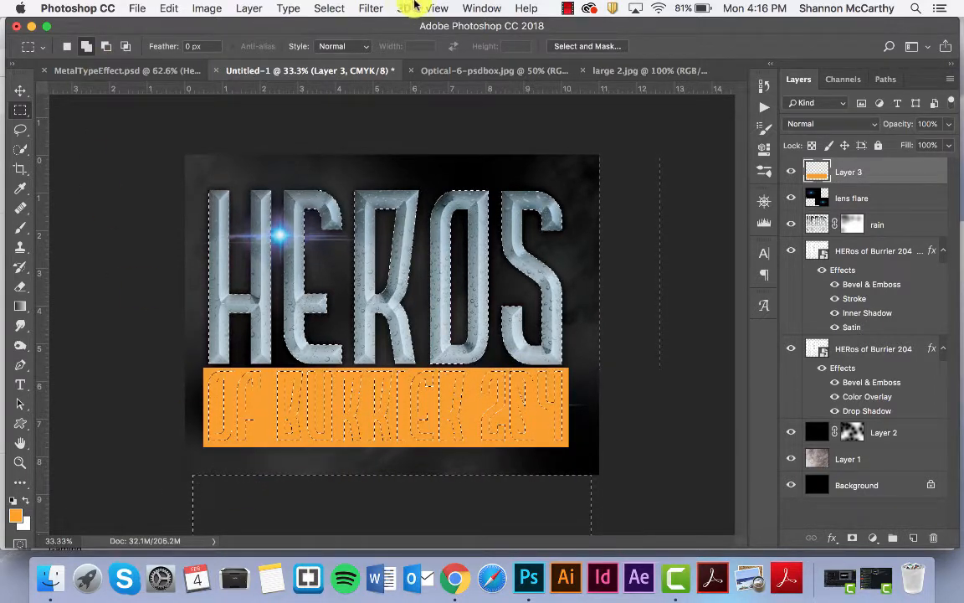
click(327, 9)
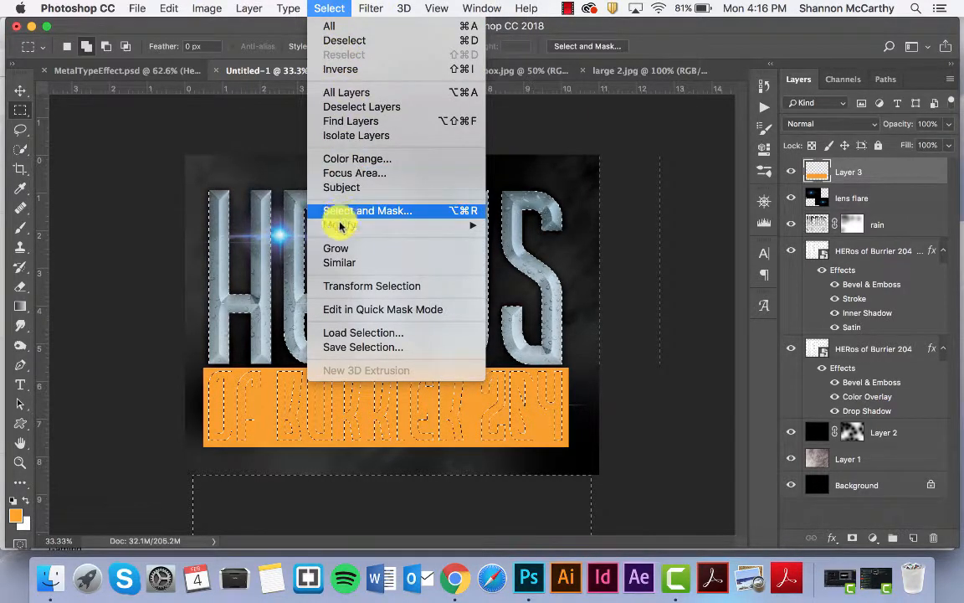
click(350, 70)
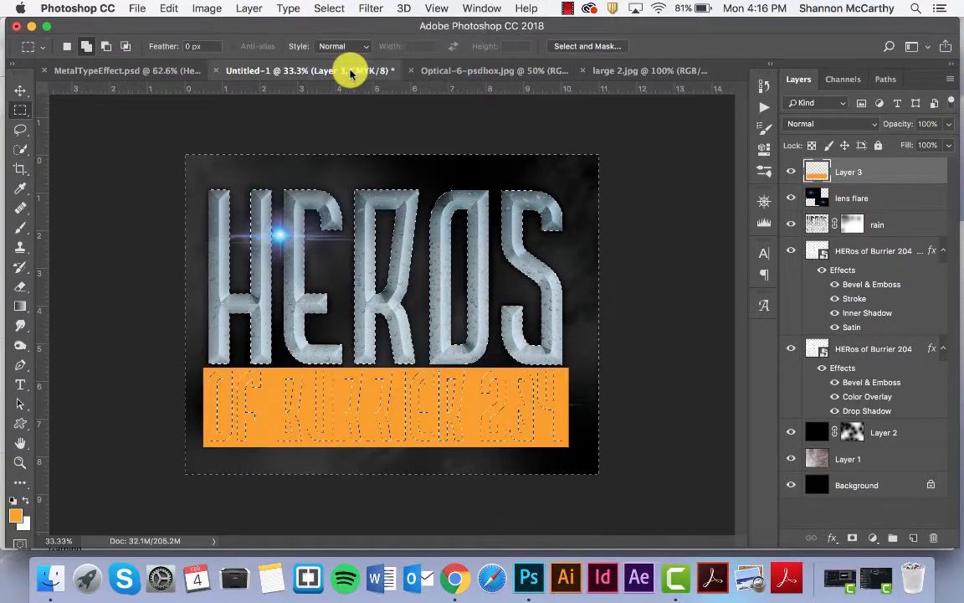
key(Delete)
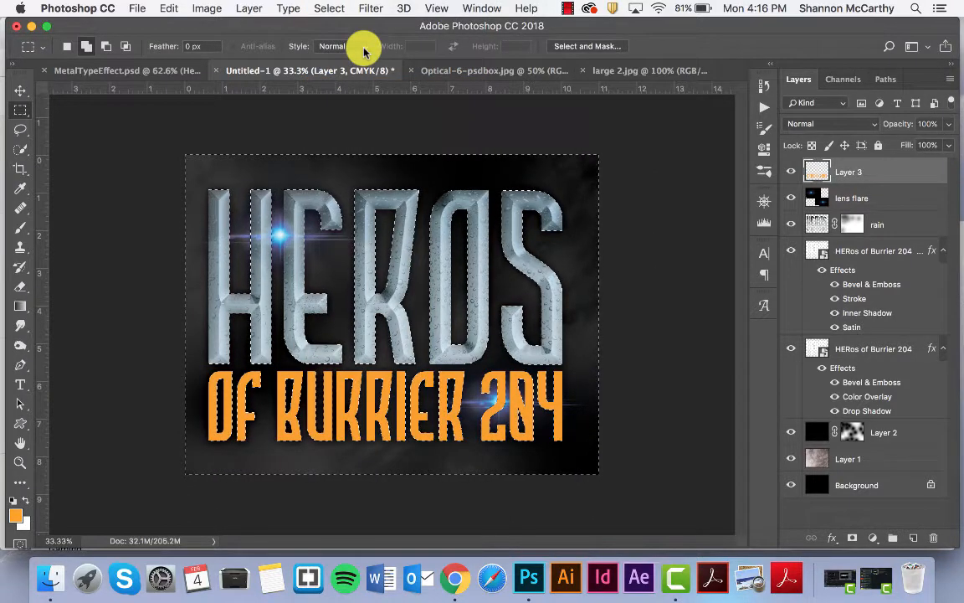
key(ctrl+d)
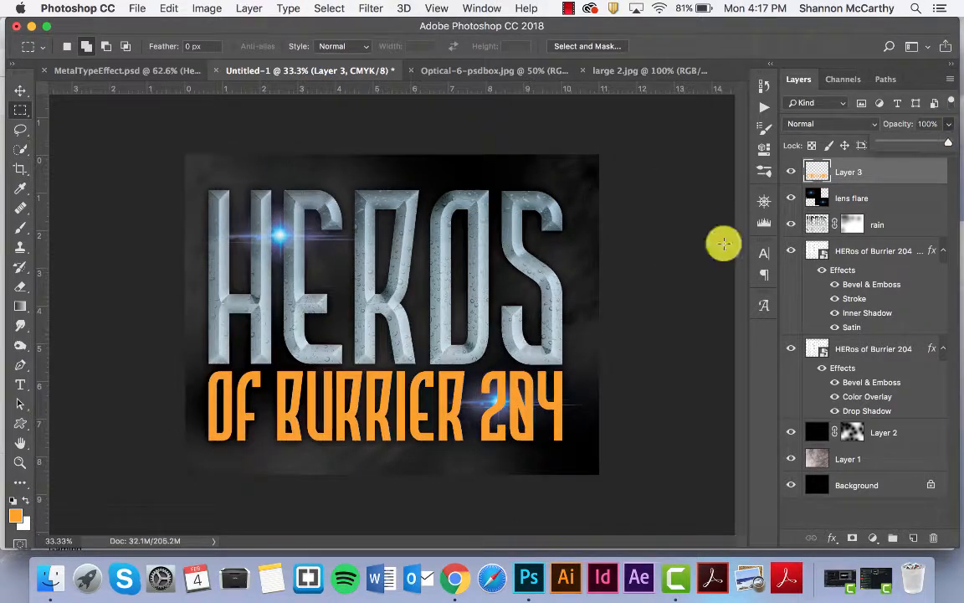
- Set the orange layer's blend mode to Color and keep its opacity at 100% after trying 38%
click(821, 123)
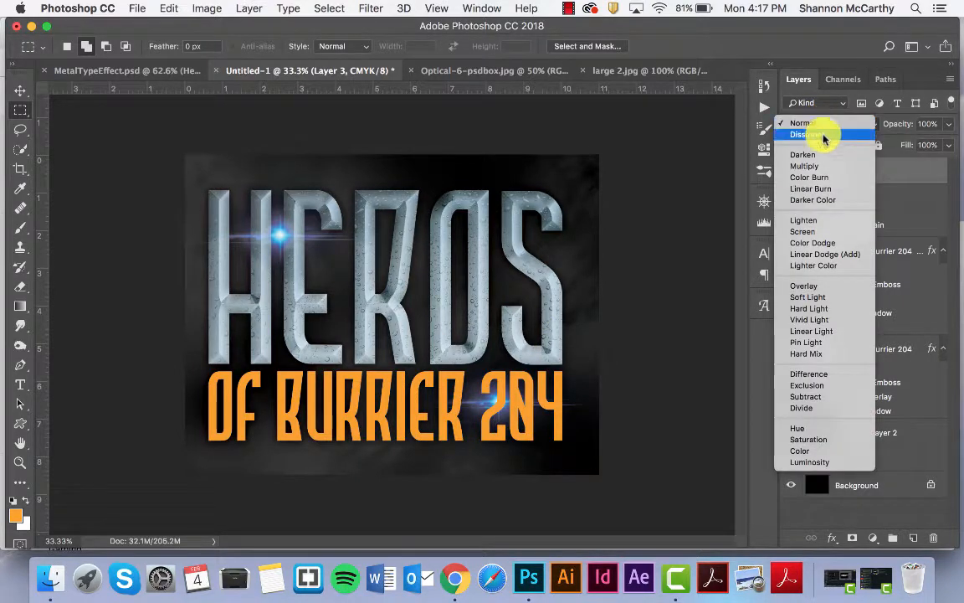
click(828, 451)
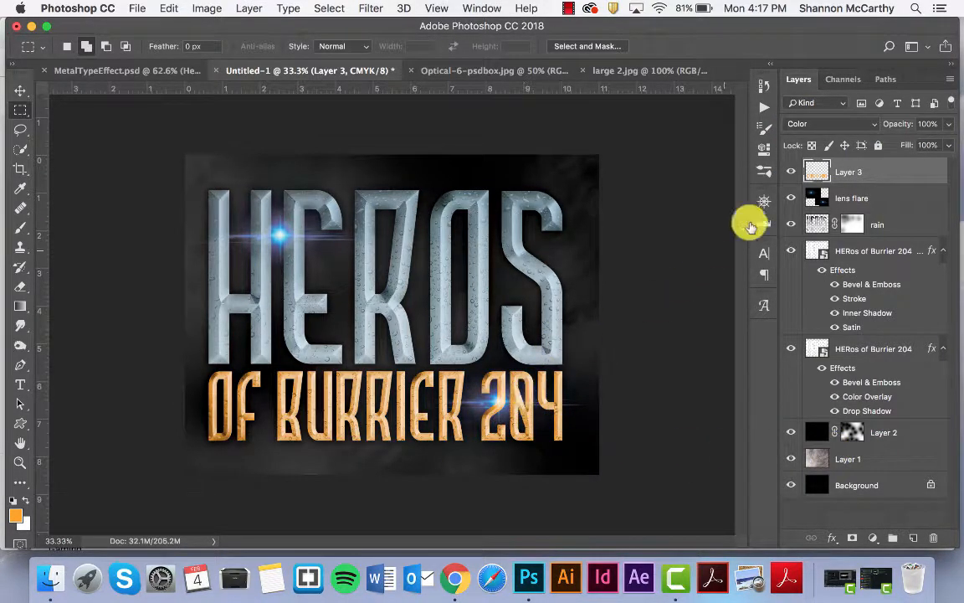
click(947, 125)
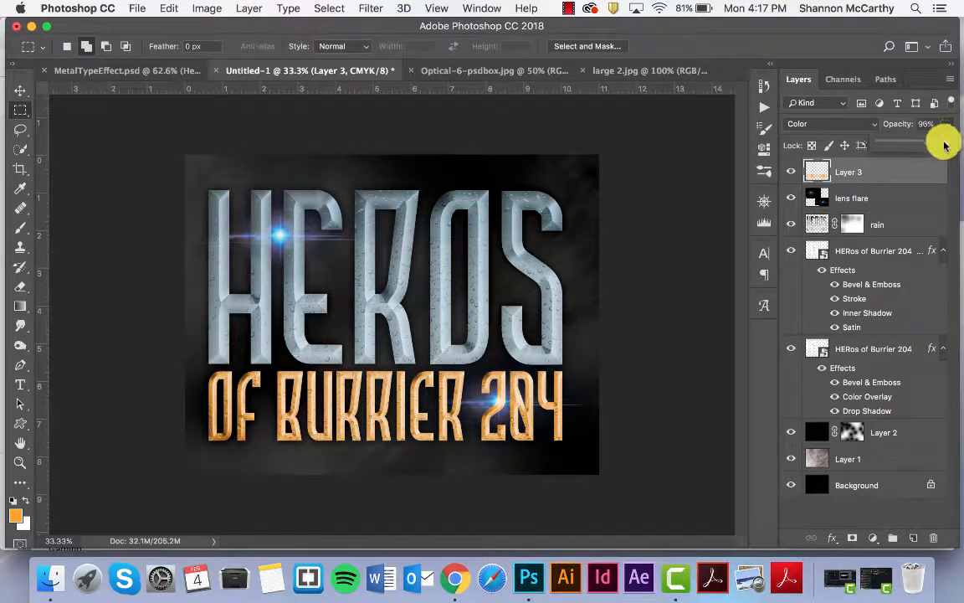
drag(947, 144, 905, 149)
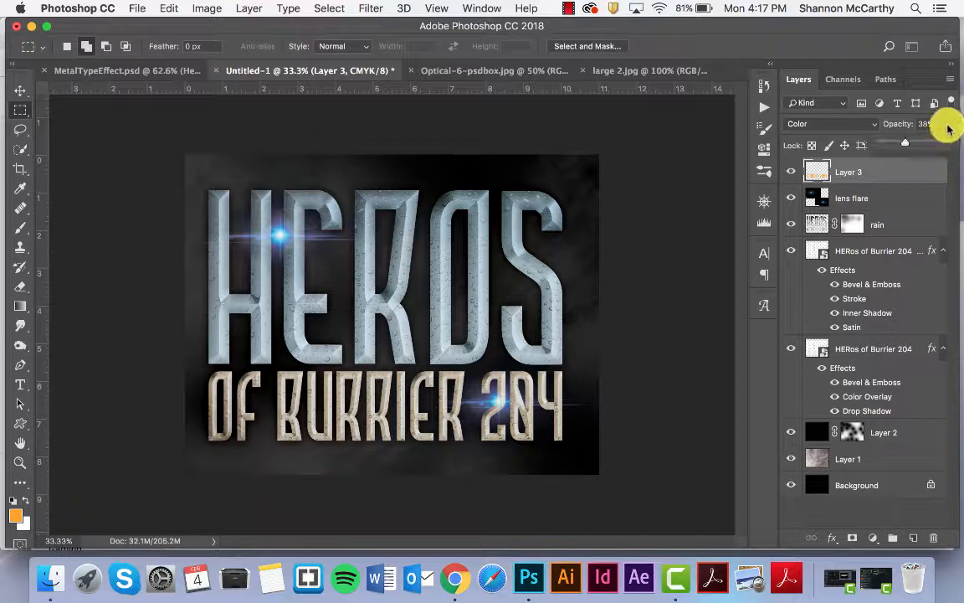
drag(908, 144, 953, 144)
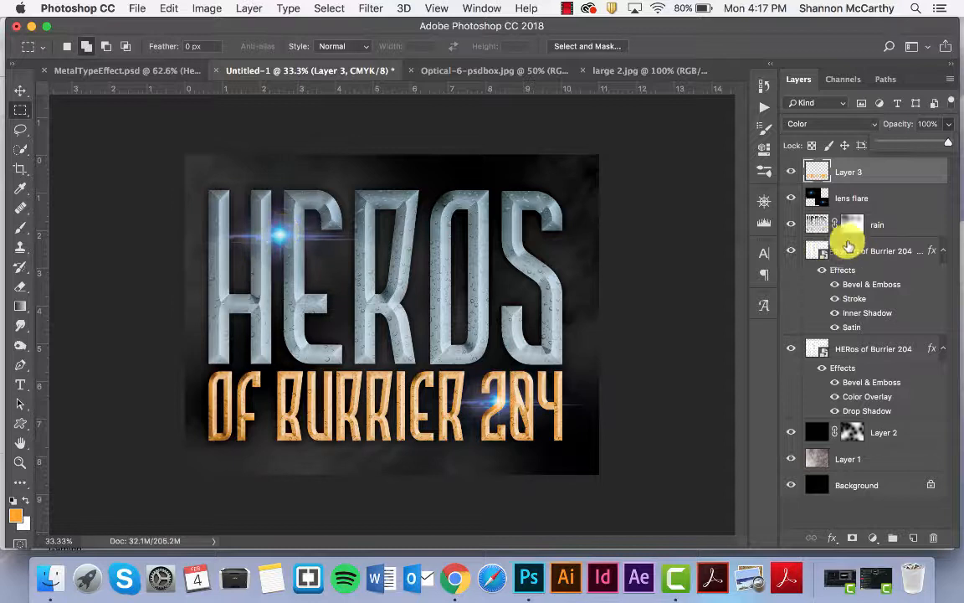
- Add a Hue/Saturation adjustment above the lens flare layer, set Hue to -95 and clip it to that layer
click(842, 198)
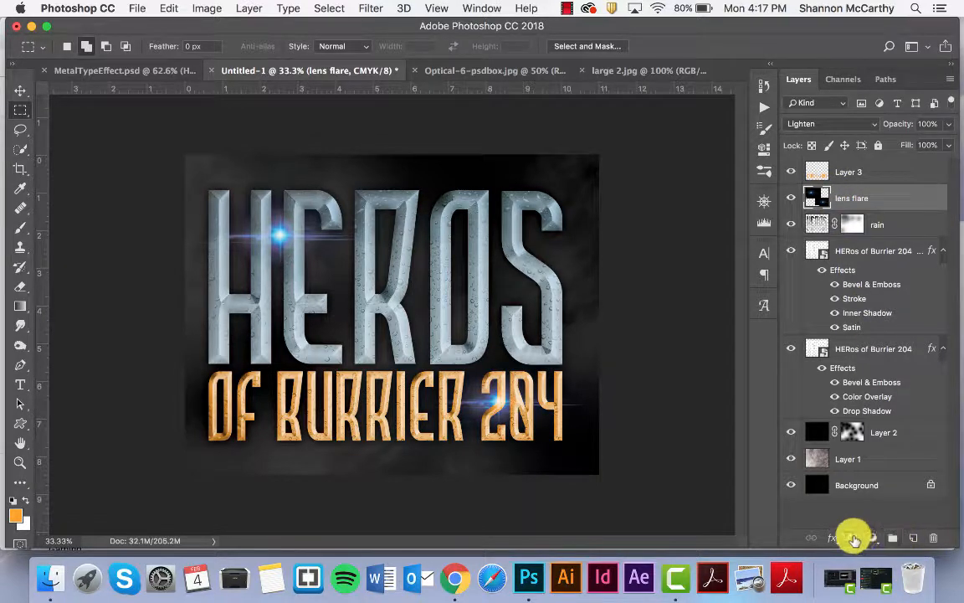
click(871, 536)
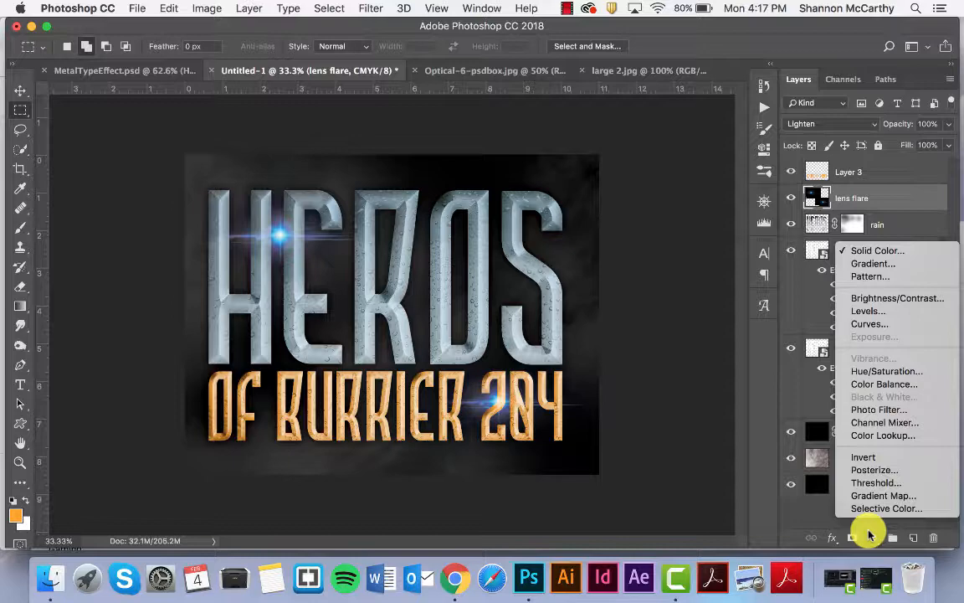
click(878, 371)
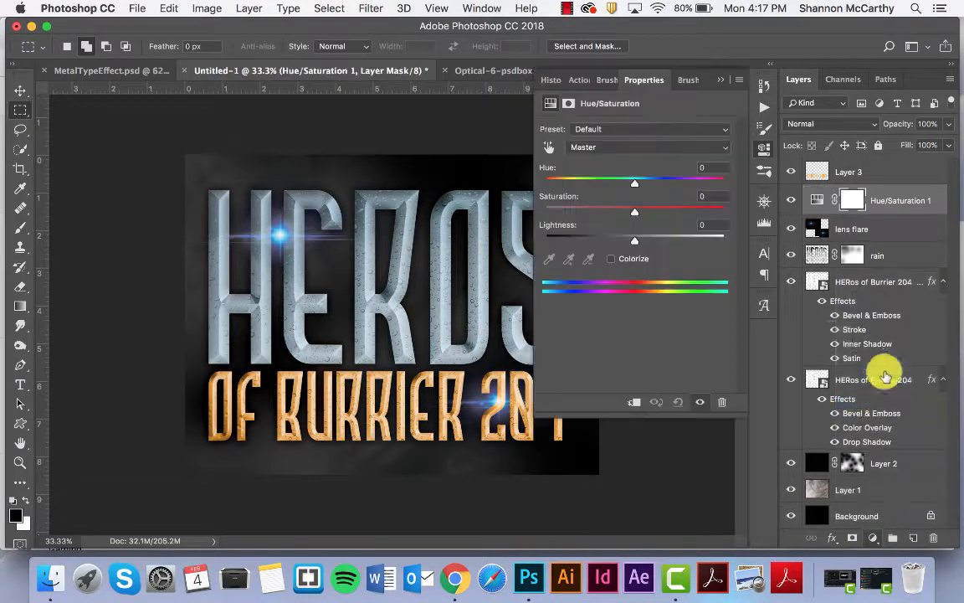
drag(633, 184, 577, 186)
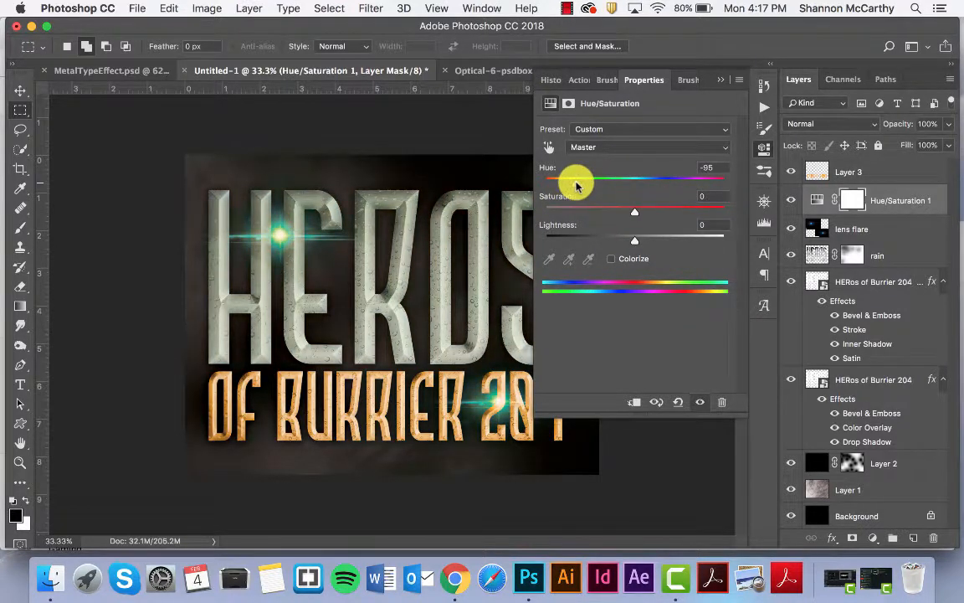
click(632, 406)
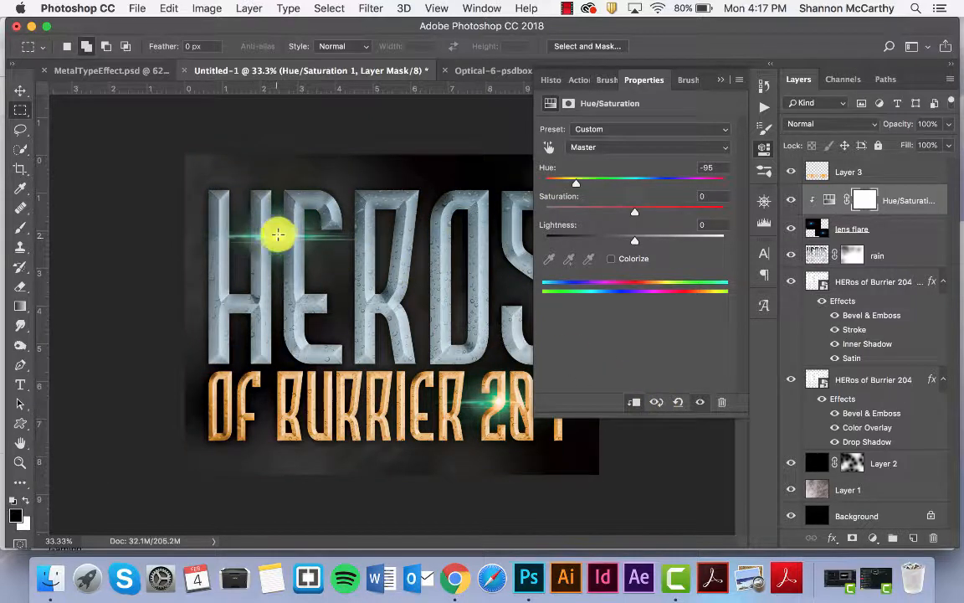
- Try Hue -143, Saturation +21 and Lightness -27 on the flares, and delete the Hue/Saturation adjustment
mouse_move(575, 184)
mouse_down()
mouse_move(549, 183)
mouse_move(569, 181)
mouse_move(560, 179)
mouse_up()
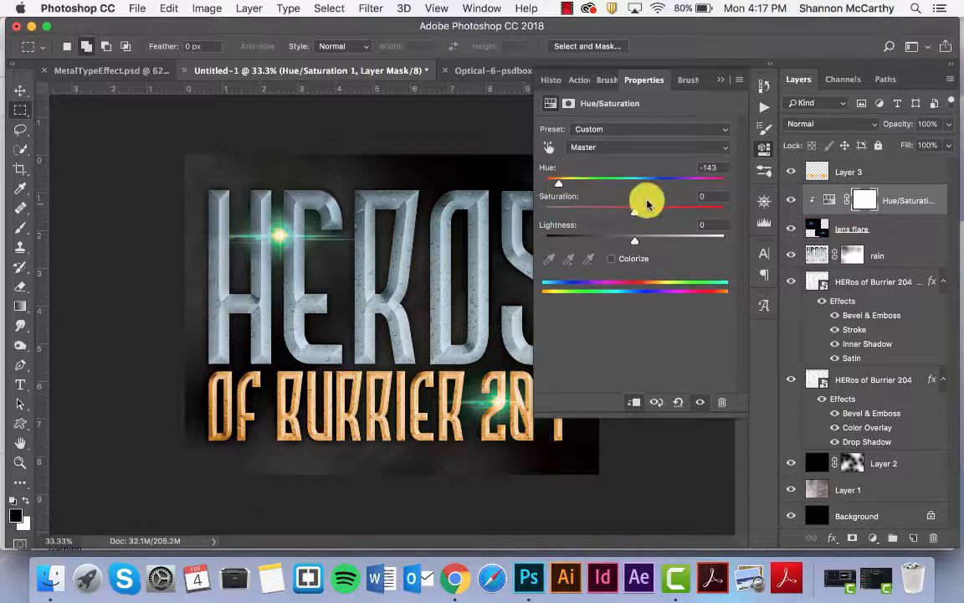
drag(633, 210, 653, 212)
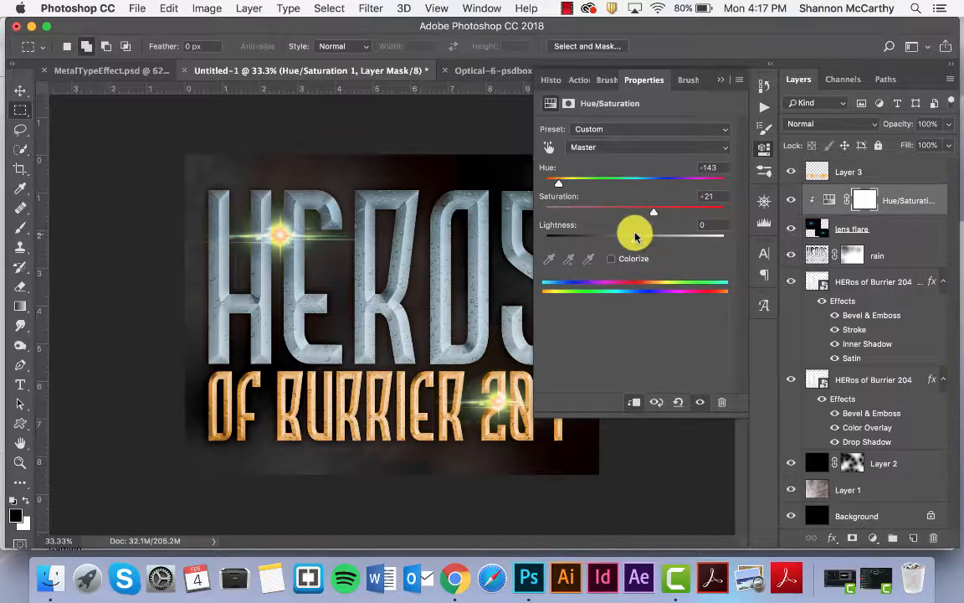
drag(634, 240, 607, 243)
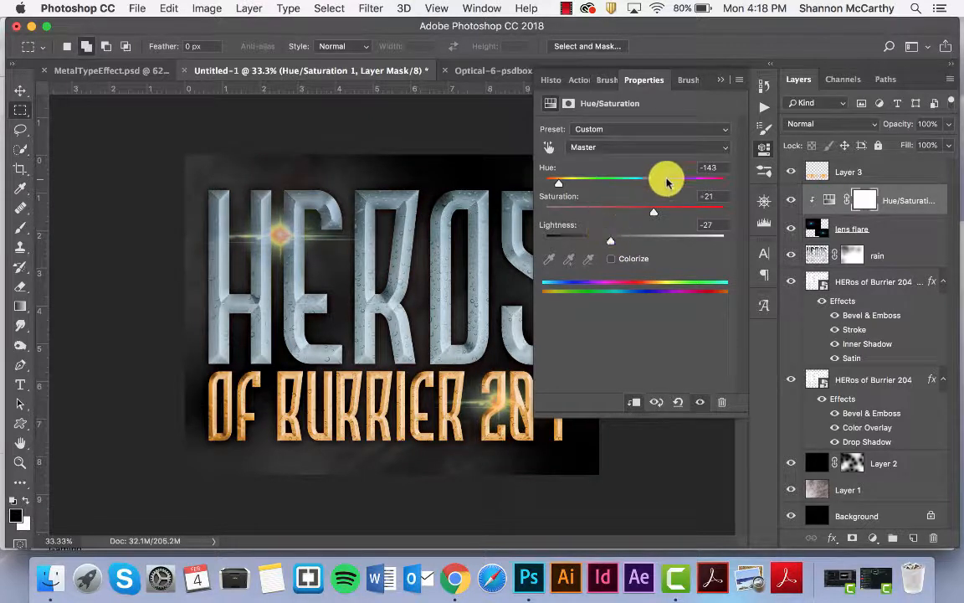
click(718, 80)
key(Delete)
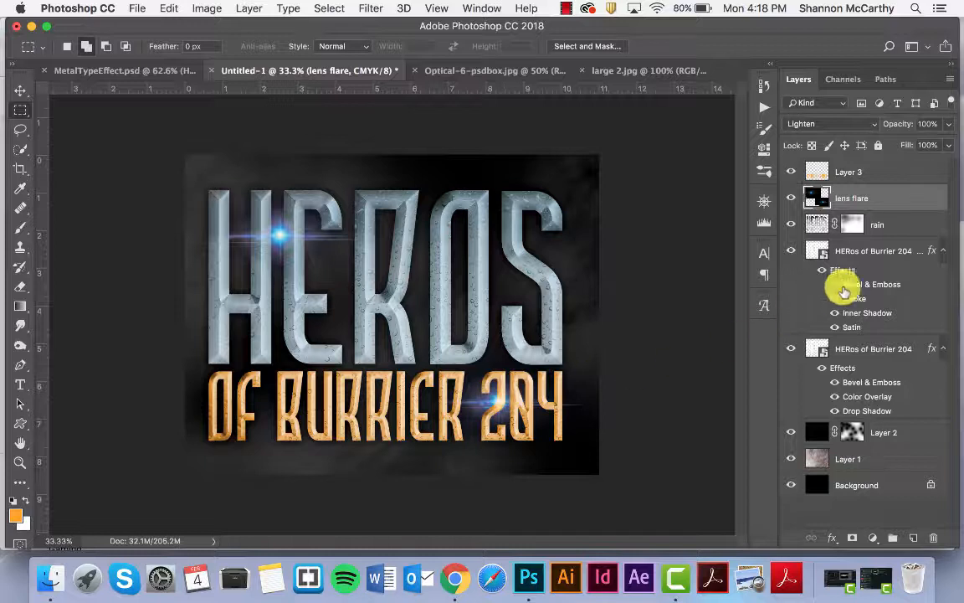
click(831, 538)
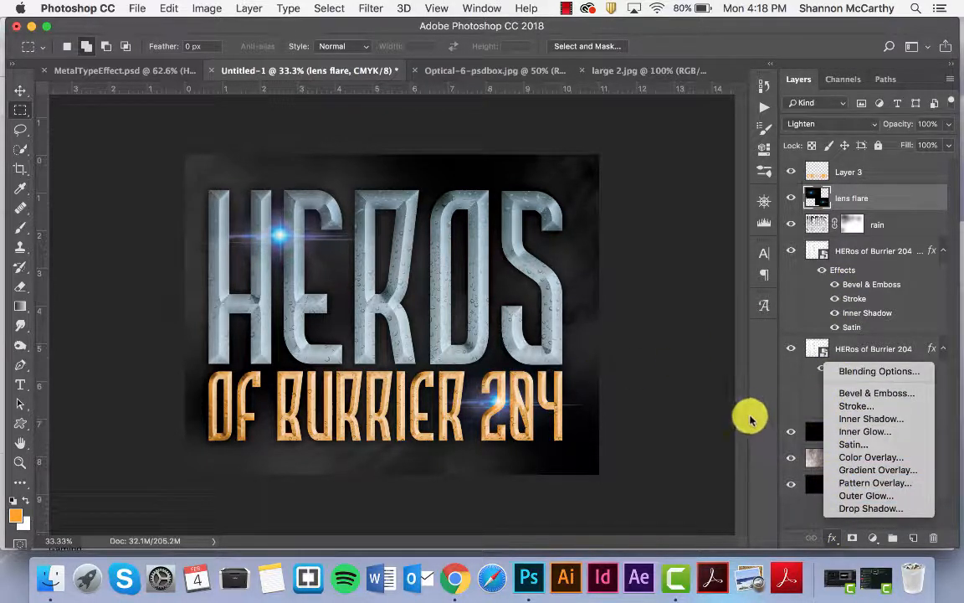
click(788, 395)
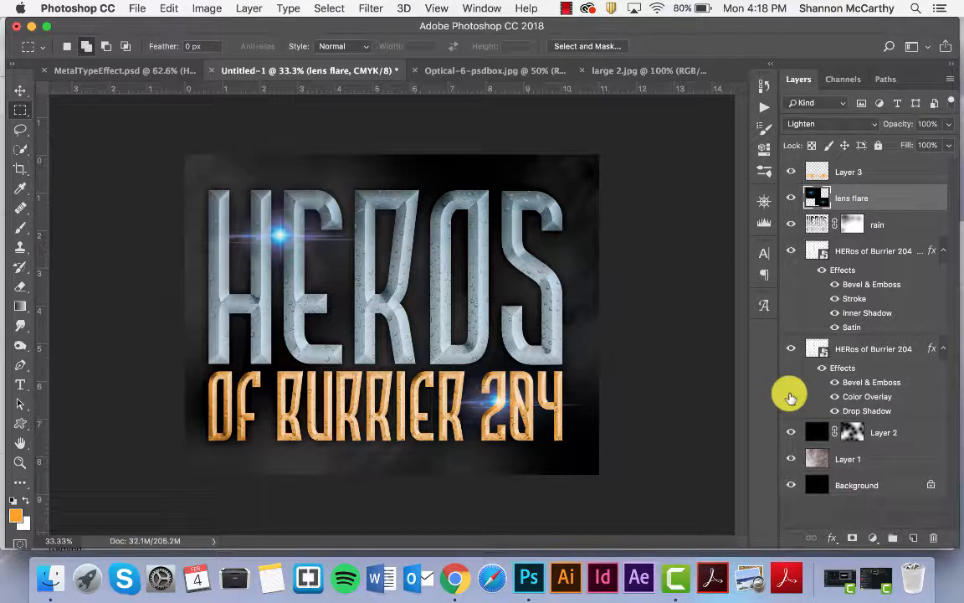